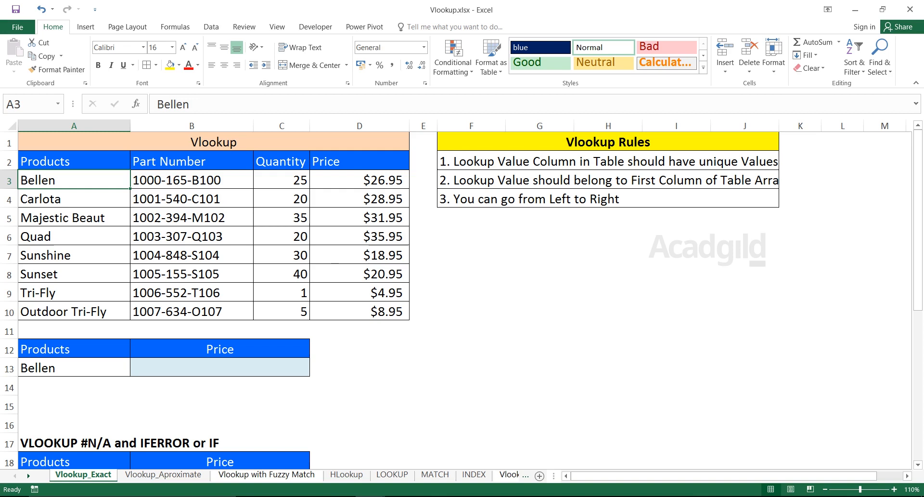
- Examine the product table's columns, the lookup product in A13 and its matching row in the Products column
{"action": "left_click_drag", "start_coordinate": [73, 162], "coordinate": [360, 311]}
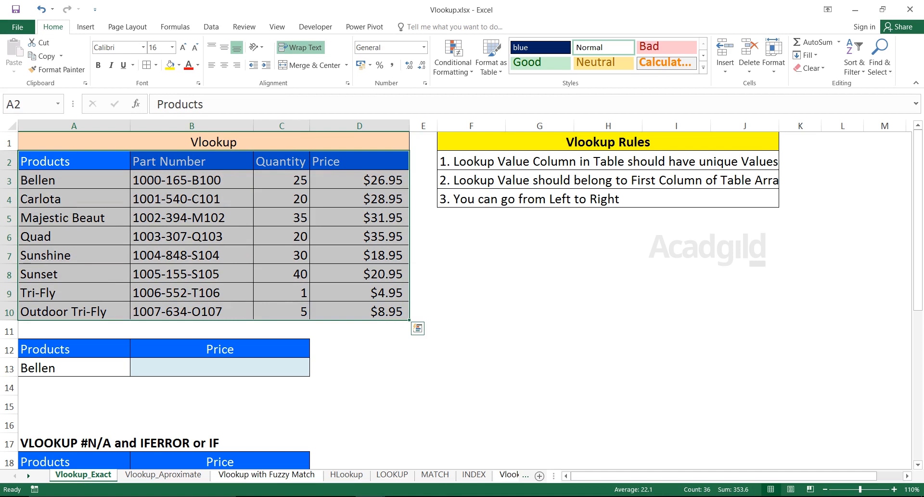
{"action": "left_click_drag", "start_coordinate": [74, 161], "coordinate": [74, 312]}
{"action": "left_click", "coordinate": [192, 161]}
{"action": "left_click_drag", "start_coordinate": [191, 161], "coordinate": [192, 331]}
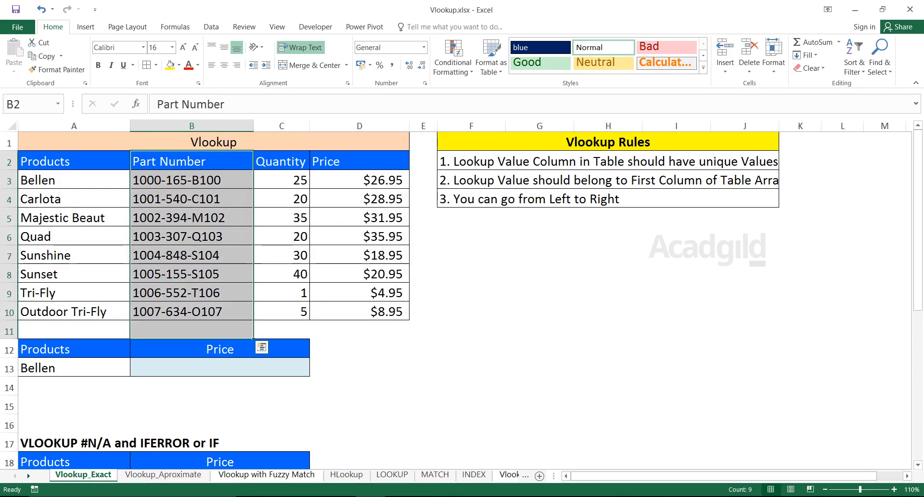
{"action": "left_click_drag", "start_coordinate": [282, 161], "coordinate": [282, 311]}
{"action": "left_click_drag", "start_coordinate": [359, 162], "coordinate": [359, 311]}
{"action": "left_click", "coordinate": [74, 368]}
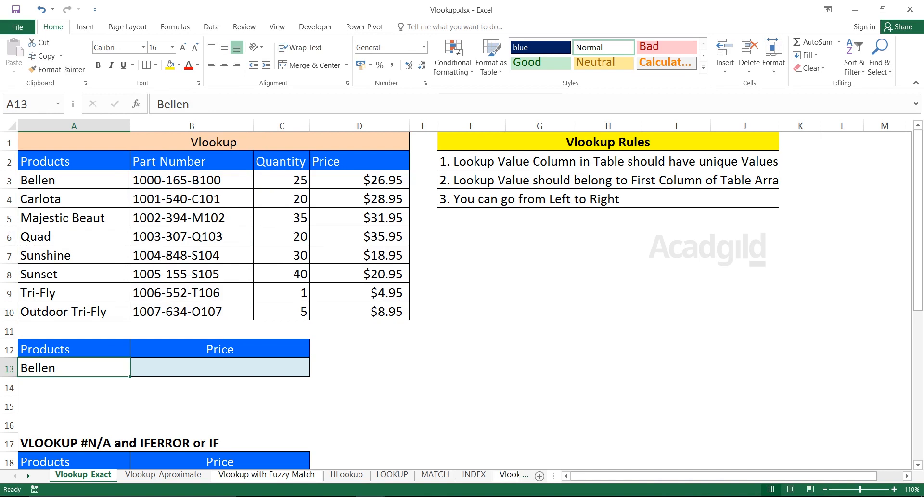
{"action": "left_click", "coordinate": [219, 367]}
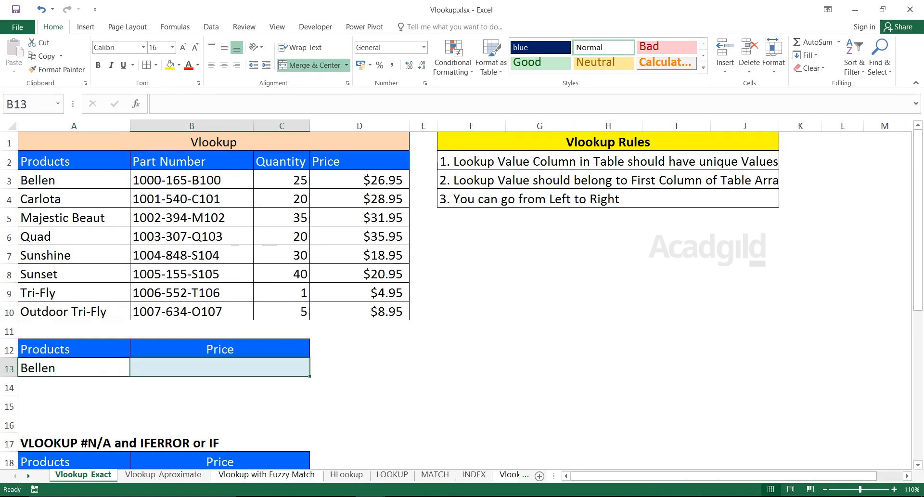
{"action": "left_click", "coordinate": [73, 368]}
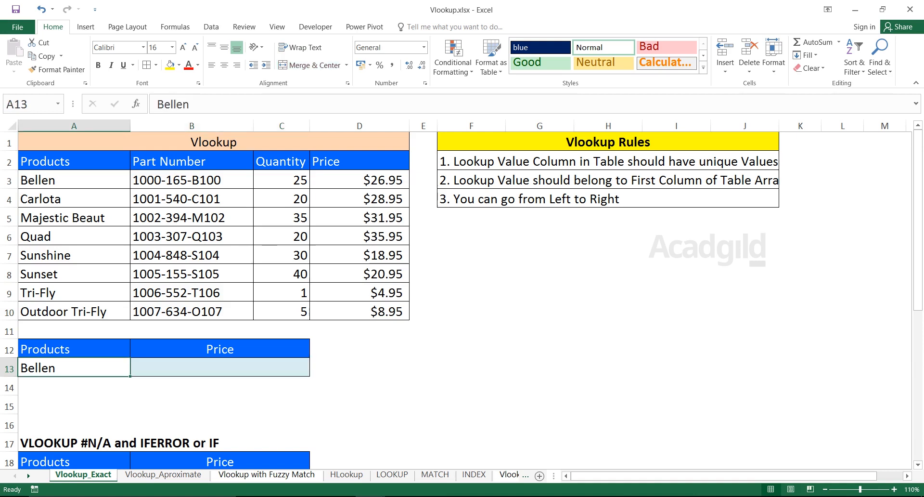
{"action": "left_click_drag", "start_coordinate": [74, 161], "coordinate": [74, 311]}
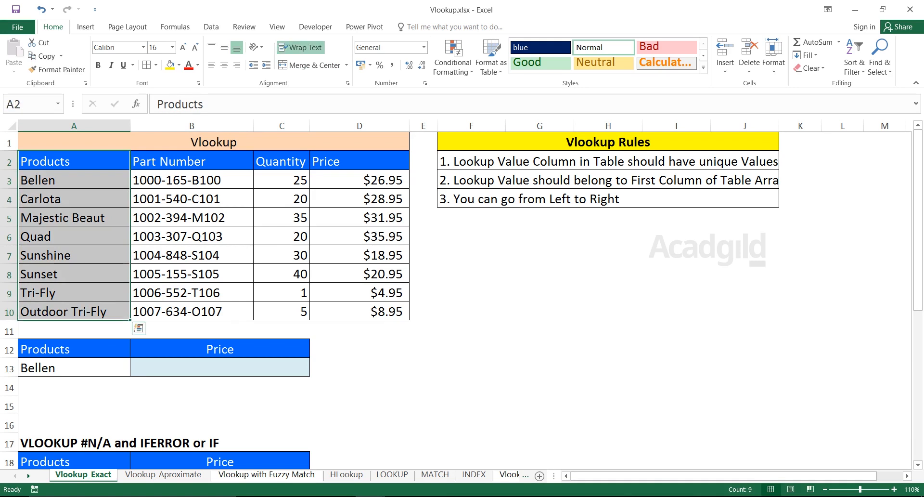
{"action": "left_click", "coordinate": [8, 181]}
{"action": "left_click_drag", "start_coordinate": [74, 180], "coordinate": [359, 180]}
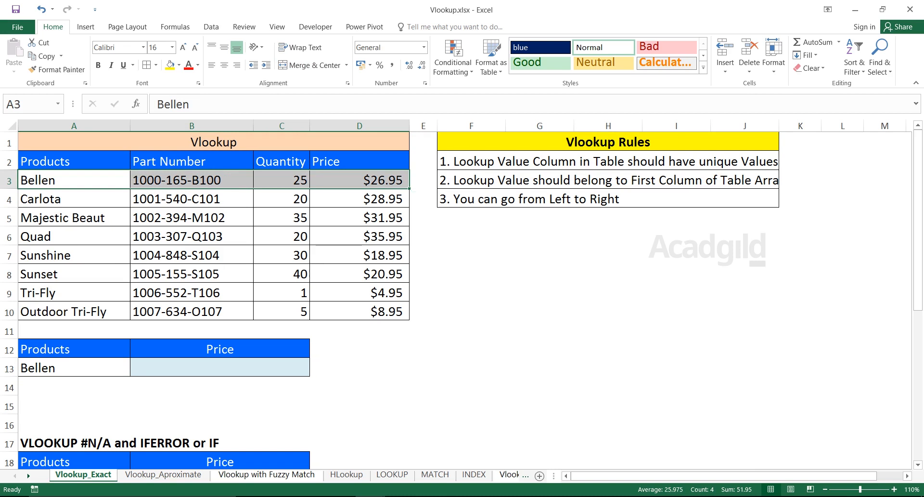
- Change the lookup product in A13 to Carlota
{"action": "left_click", "coordinate": [74, 368]}
{"action": "type", "text": "Carlota"}
{"action": "key", "text": "Return"}
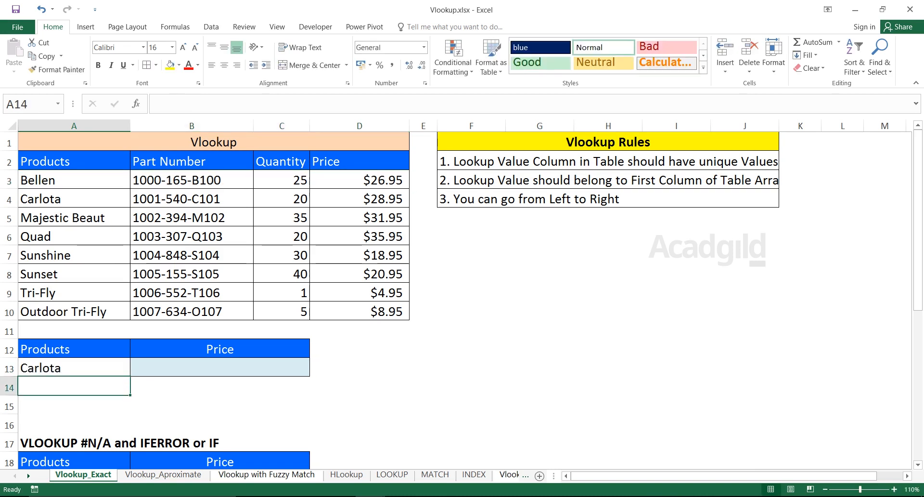
- Trace Carlota from A13 to the Products column and across its table row, then review the range A2:D10
{"action": "left_click", "coordinate": [74, 368]}
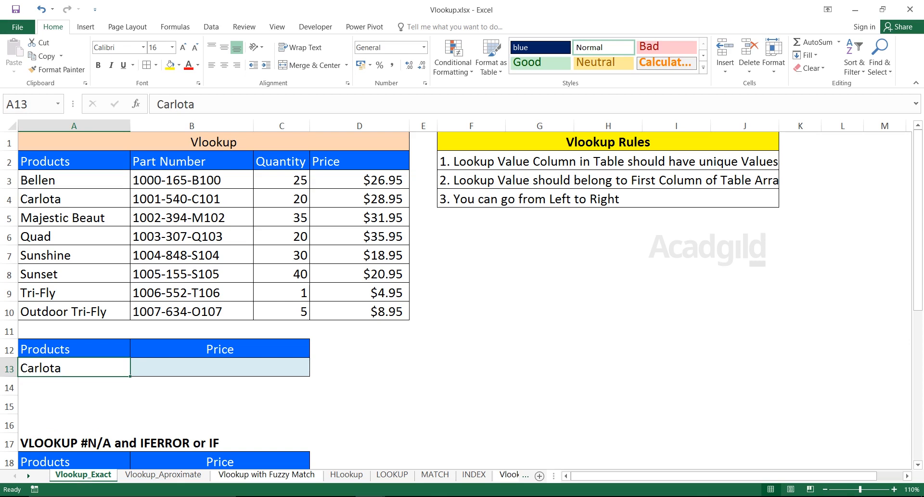
{"action": "left_click", "coordinate": [74, 199]}
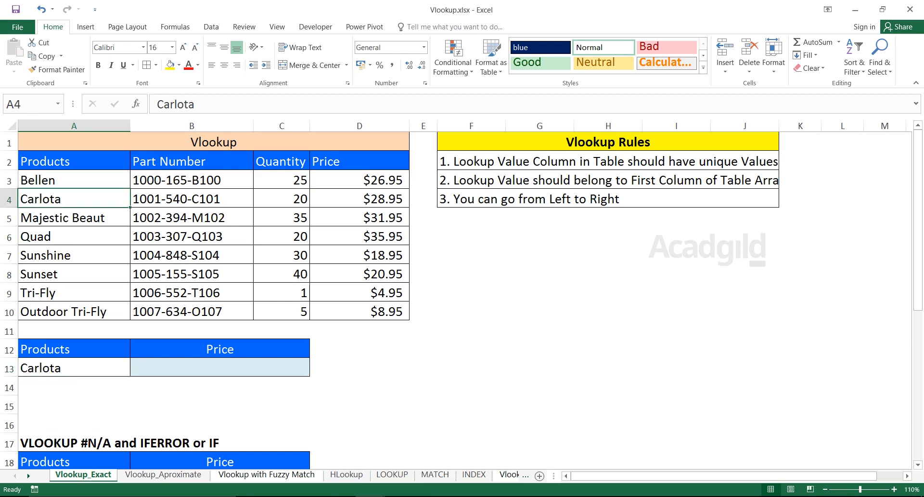
{"action": "left_click_drag", "start_coordinate": [75, 161], "coordinate": [74, 312]}
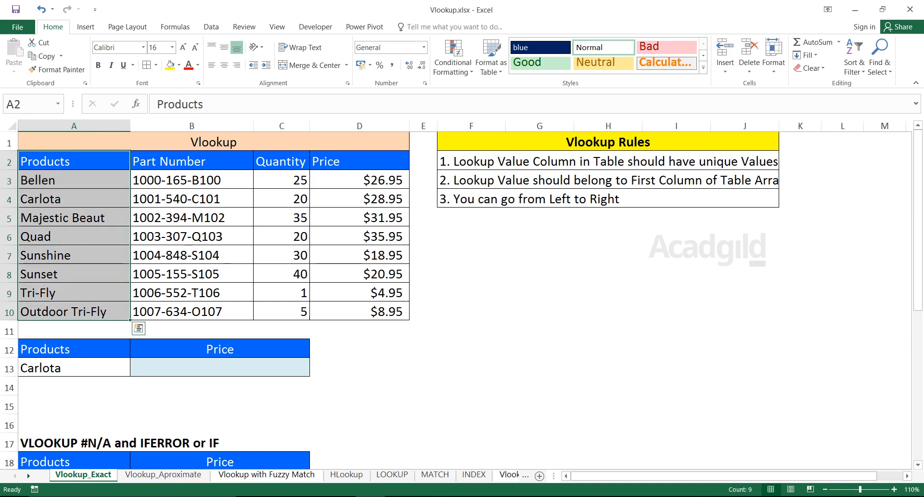
{"action": "left_click_drag", "start_coordinate": [75, 199], "coordinate": [385, 205]}
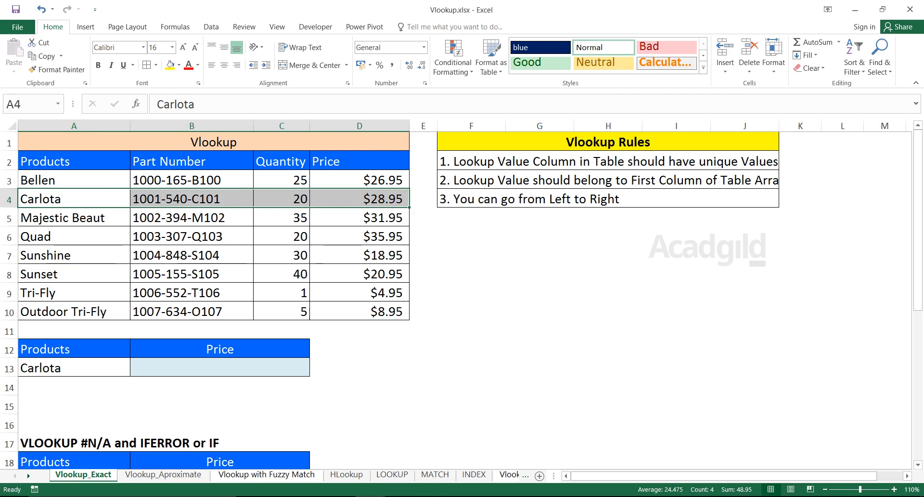
{"action": "key", "text": "Up"}
{"action": "key", "text": "Up"}
{"action": "key", "text": "Up"}
{"action": "left_click_drag", "start_coordinate": [74, 161], "coordinate": [356, 313]}
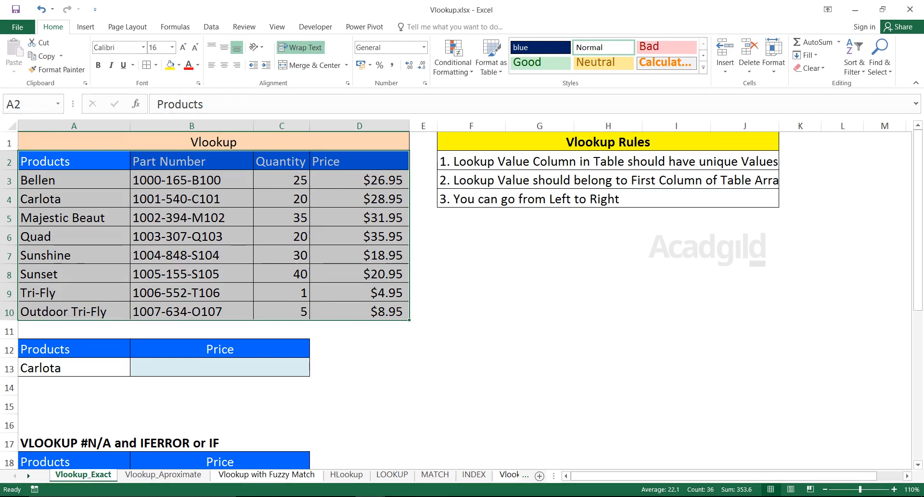
- Compare the lookup value in A13 with the table's first column and the full table range A2:D10
{"action": "left_click", "coordinate": [214, 142]}
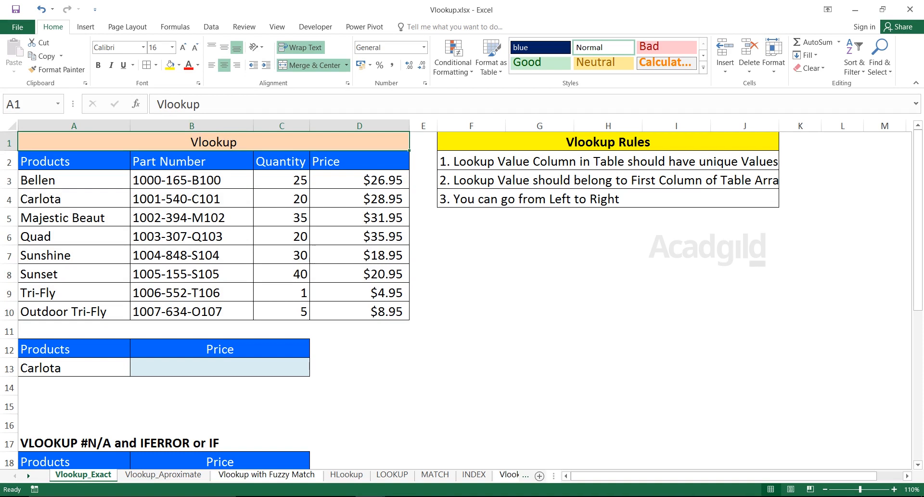
{"action": "left_click", "coordinate": [219, 367]}
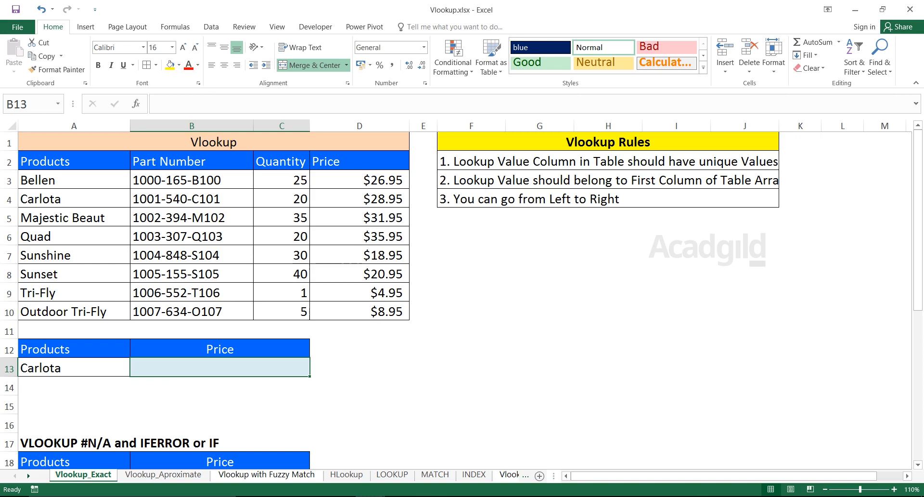
{"action": "left_click", "coordinate": [74, 367]}
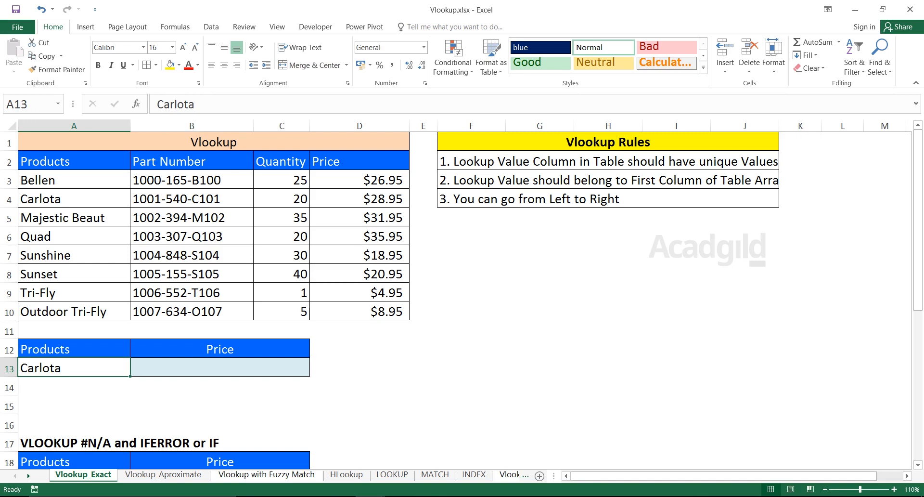
{"action": "left_click_drag", "start_coordinate": [73, 161], "coordinate": [359, 310]}
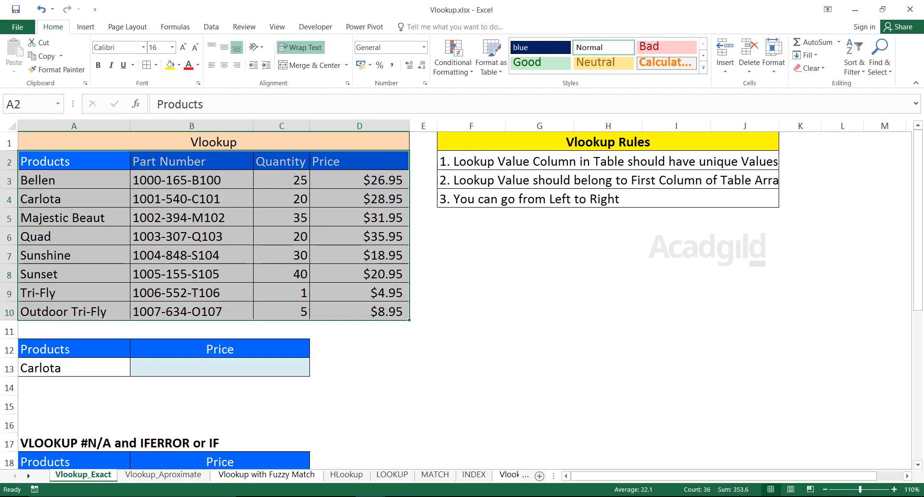
{"action": "left_click", "coordinate": [73, 368]}
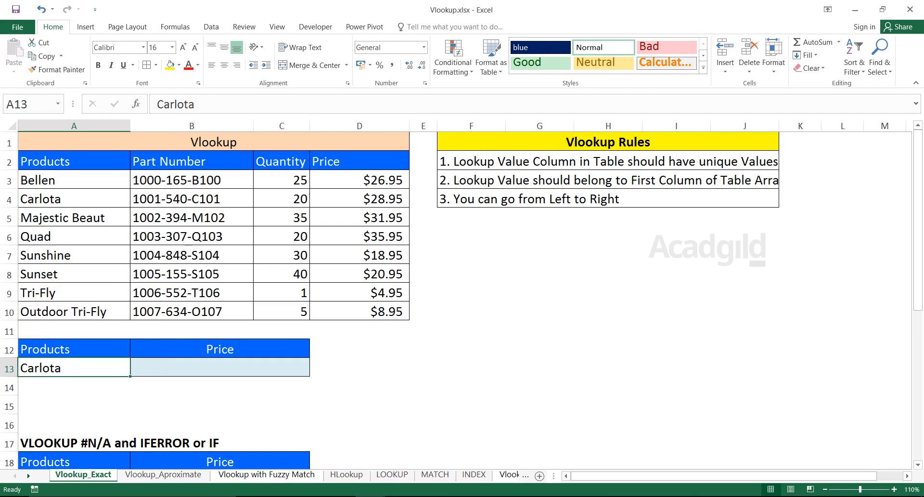
{"action": "left_click_drag", "start_coordinate": [74, 161], "coordinate": [74, 311]}
{"action": "left_click_drag", "start_coordinate": [73, 161], "coordinate": [359, 310]}
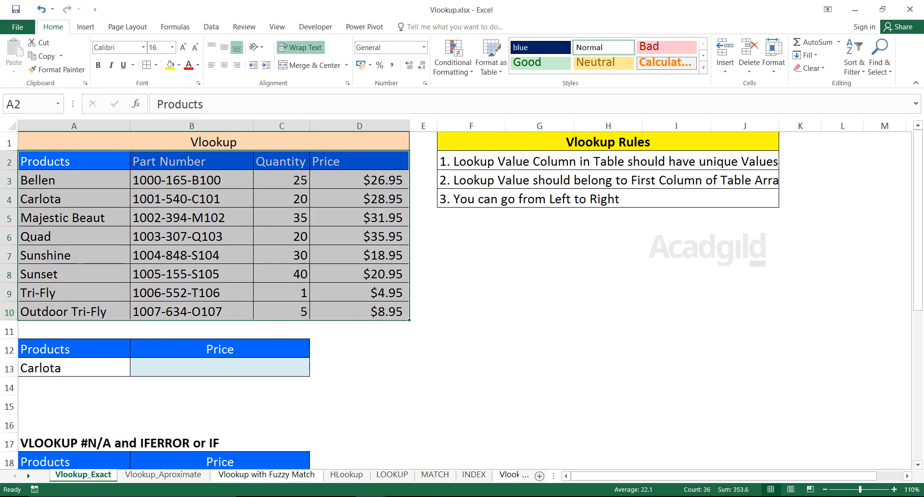
{"action": "left_click_drag", "start_coordinate": [73, 160], "coordinate": [380, 311]}
{"action": "left_click", "coordinate": [74, 368]}
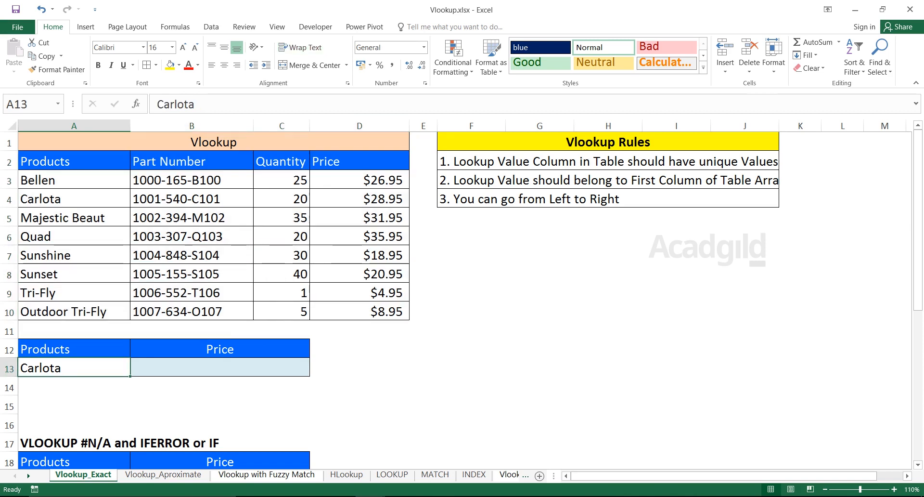
{"action": "left_click_drag", "start_coordinate": [48, 161], "coordinate": [359, 311]}
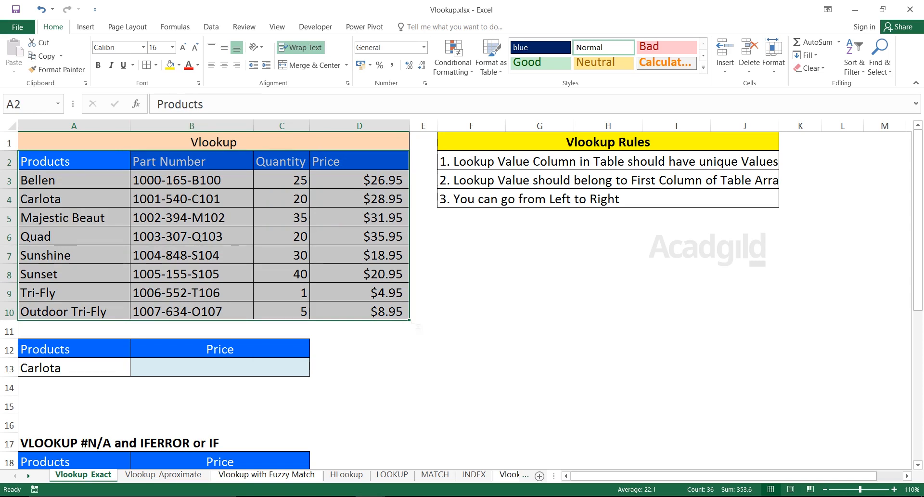
{"action": "left_click_drag", "start_coordinate": [191, 161], "coordinate": [359, 312]}
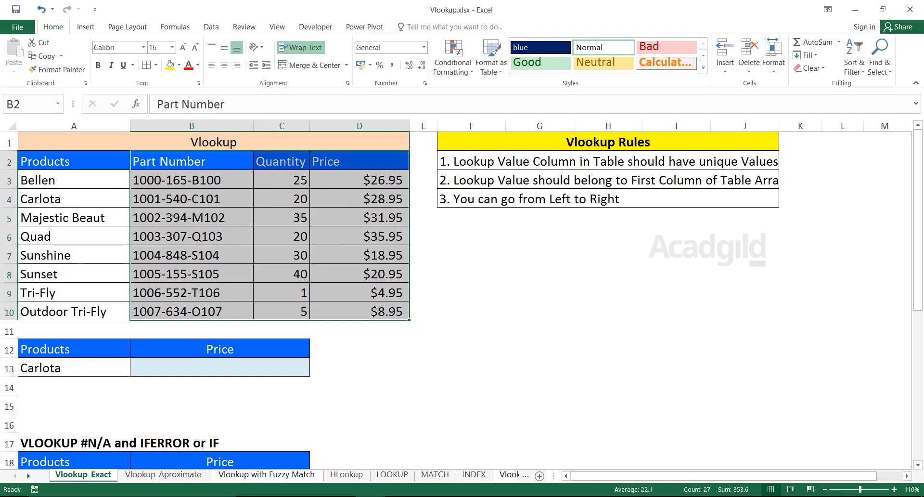
{"action": "left_click_drag", "start_coordinate": [72, 161], "coordinate": [359, 312]}
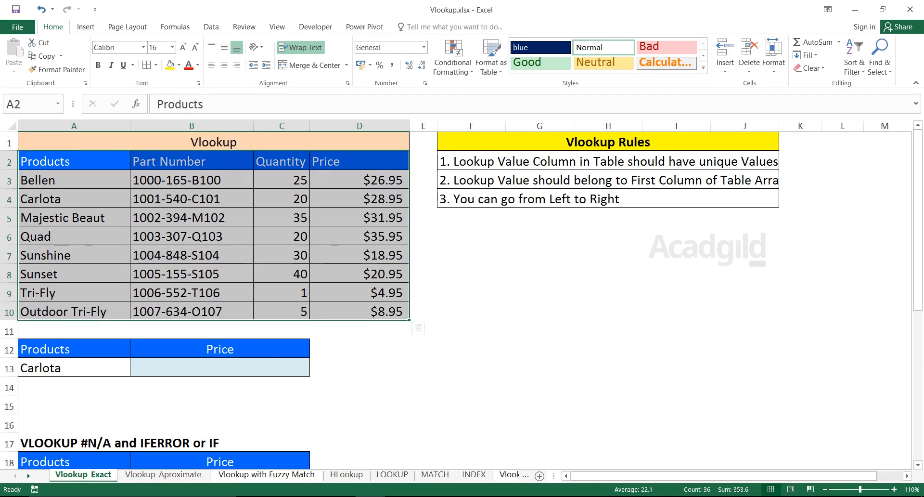
- Enter the exact-match price lookup formula =VLOOKUP(A13,A3:D10,4,0) in B13
{"action": "left_click", "coordinate": [219, 367]}
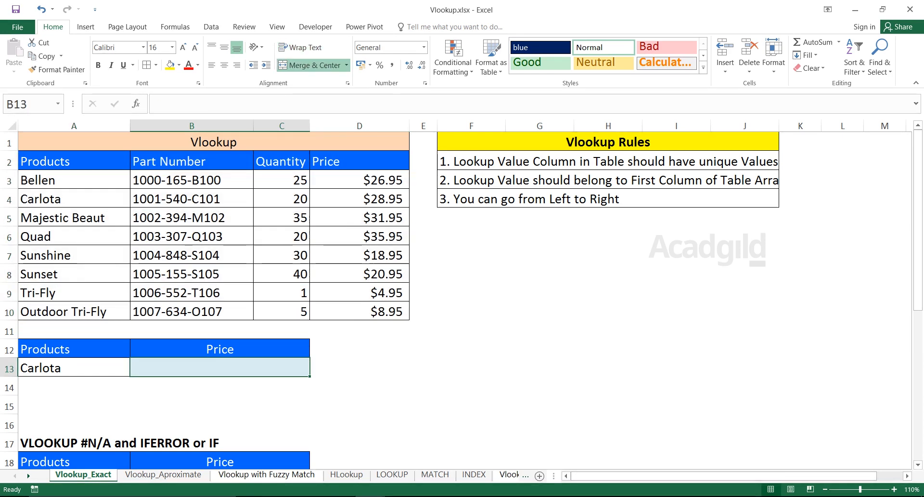
{"action": "type", "text": "=vlook"}
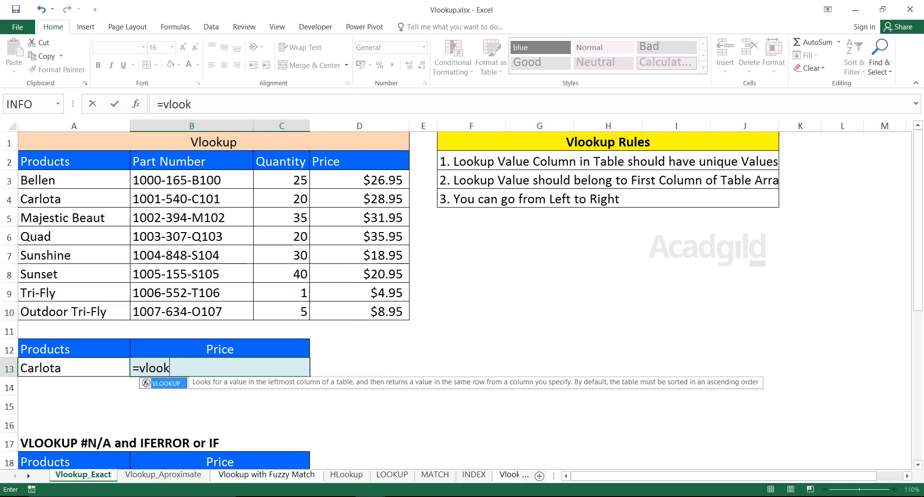
{"action": "key", "text": "Tab"}
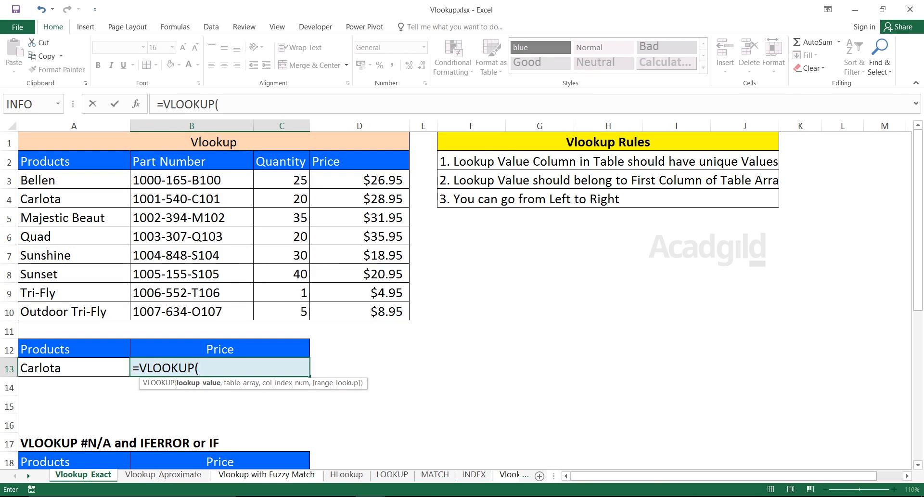
{"action": "left_click", "coordinate": [73, 367]}
{"action": "type", "text": ","}
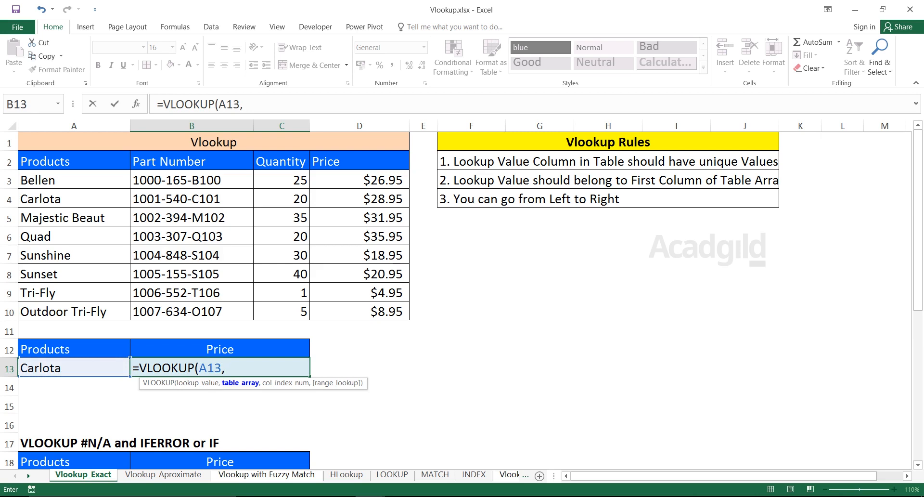
{"action": "left_click", "coordinate": [74, 179]}
{"action": "left_click_drag", "start_coordinate": [74, 180], "coordinate": [404, 313]}
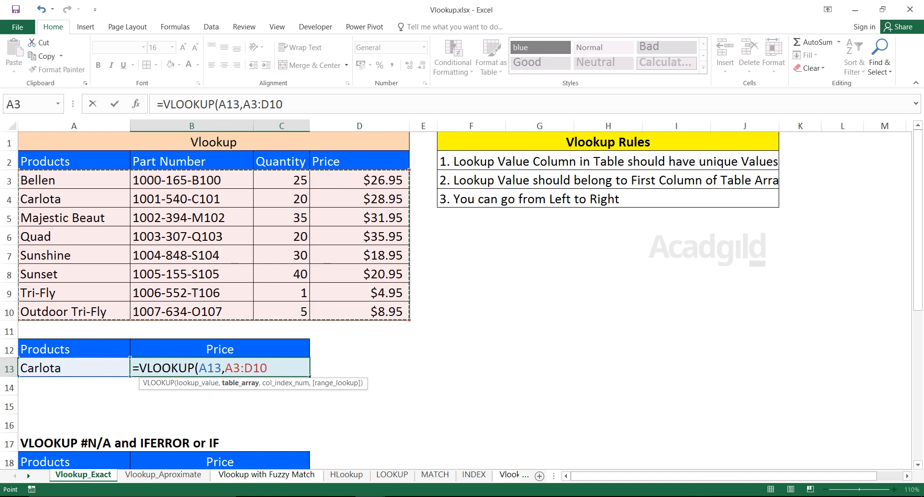
{"action": "type", "text": ","}
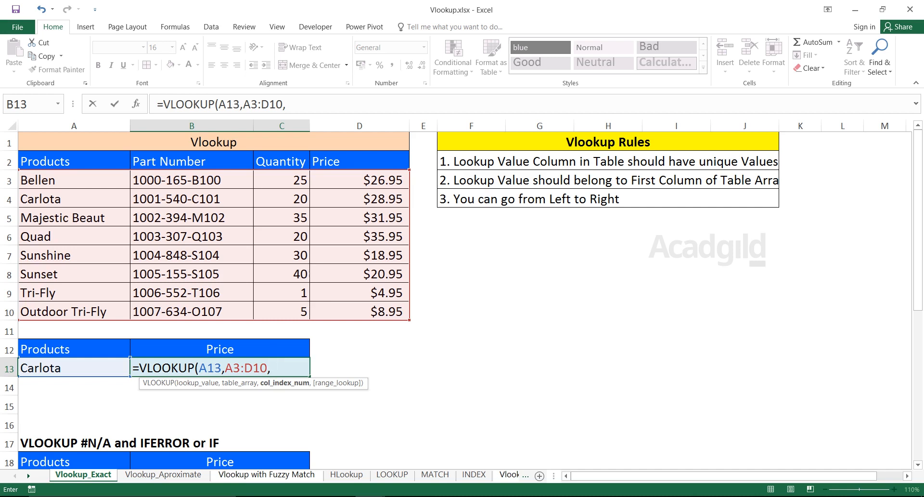
{"action": "type", "text": "4,"}
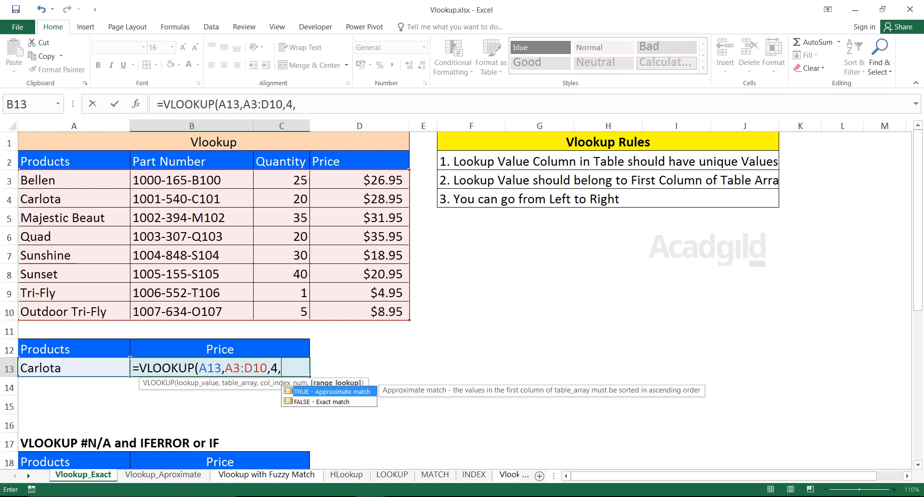
{"action": "type", "text": "0)"}
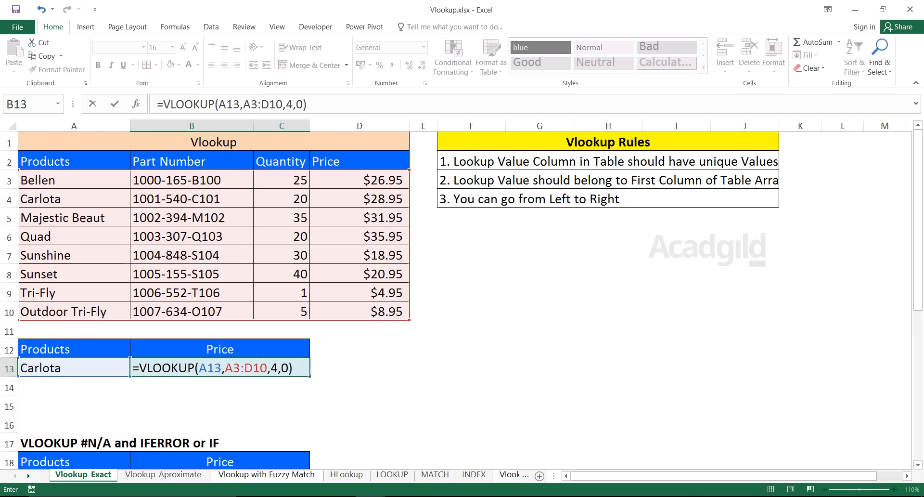
{"action": "key", "text": "Return"}
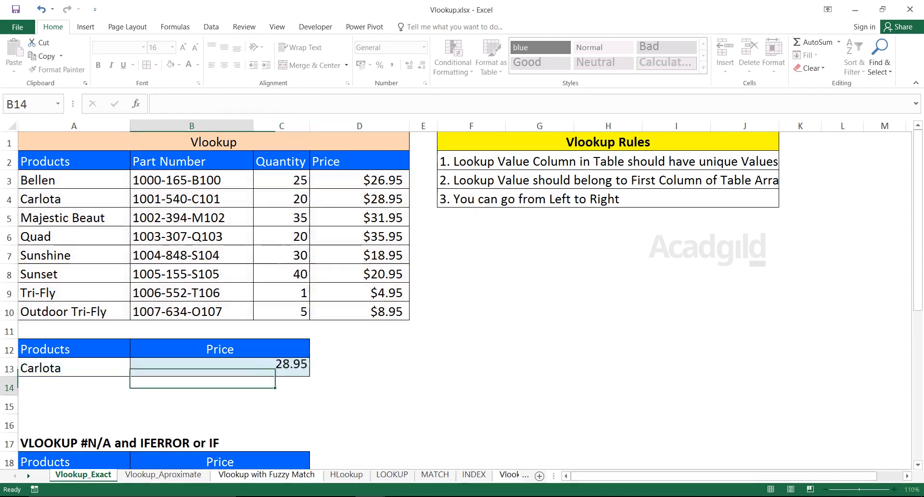
{"action": "key", "text": "Up"}
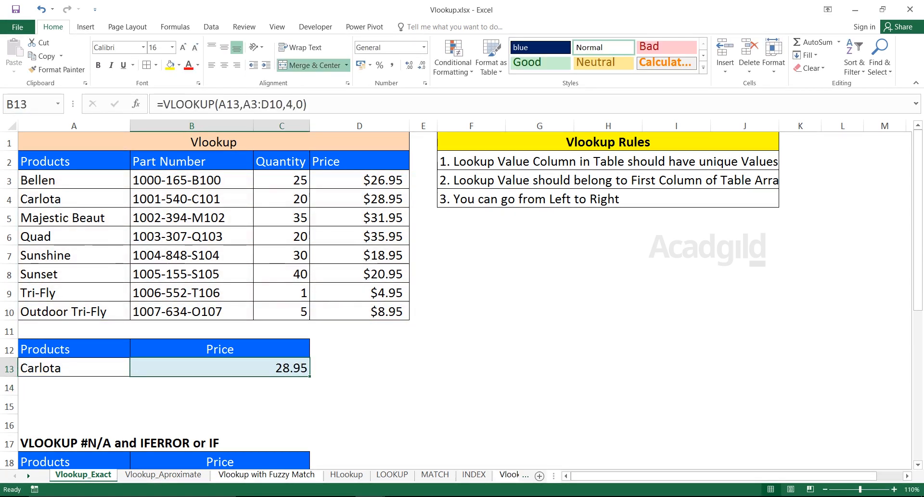
- Set the lookup product in A13 to Bellen to test the price formula
{"action": "left_click", "coordinate": [74, 368]}
{"action": "type", "text": "Bellen"}
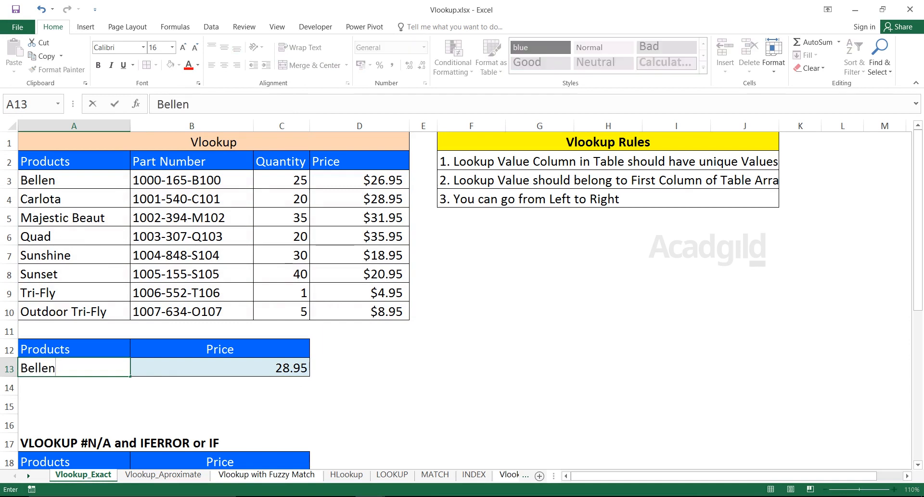
{"action": "key", "text": "Tab"}
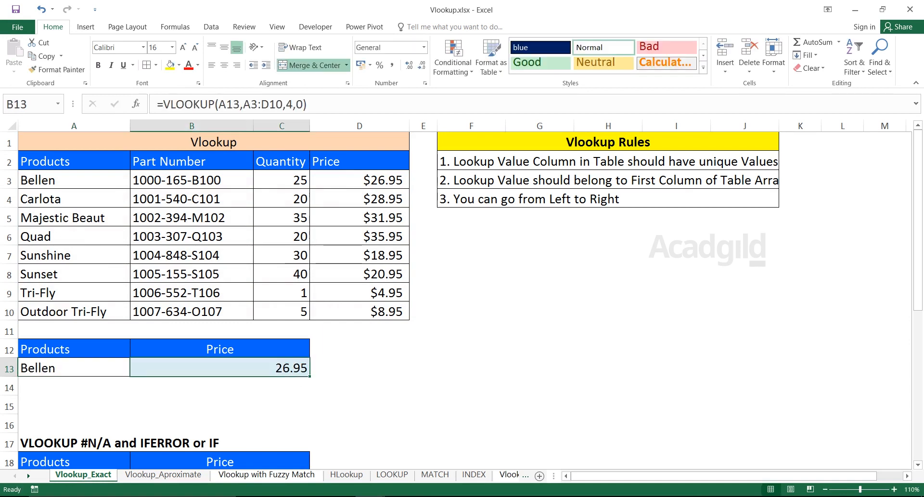
- Check Bellen's row in the product table, and change the lookup product in A13 to Sunset
{"action": "left_click_drag", "start_coordinate": [74, 180], "coordinate": [366, 180]}
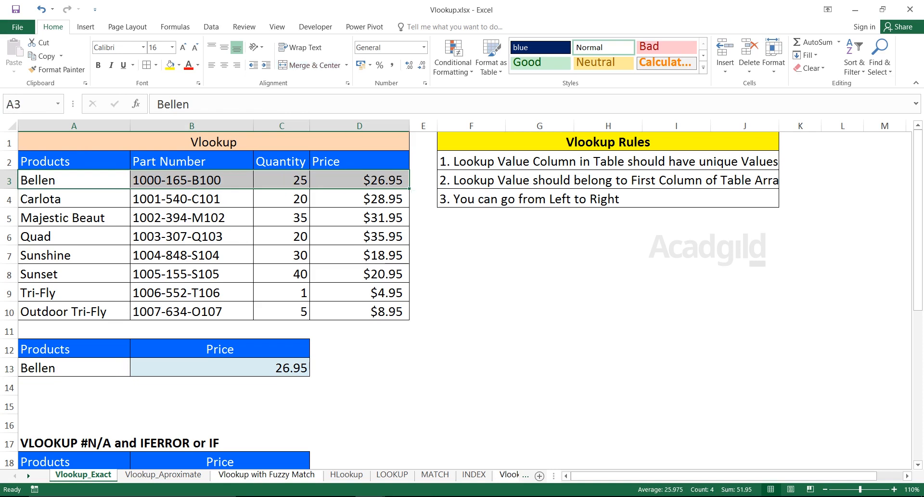
{"action": "left_click", "coordinate": [73, 367]}
{"action": "type", "text": "Sunse"}
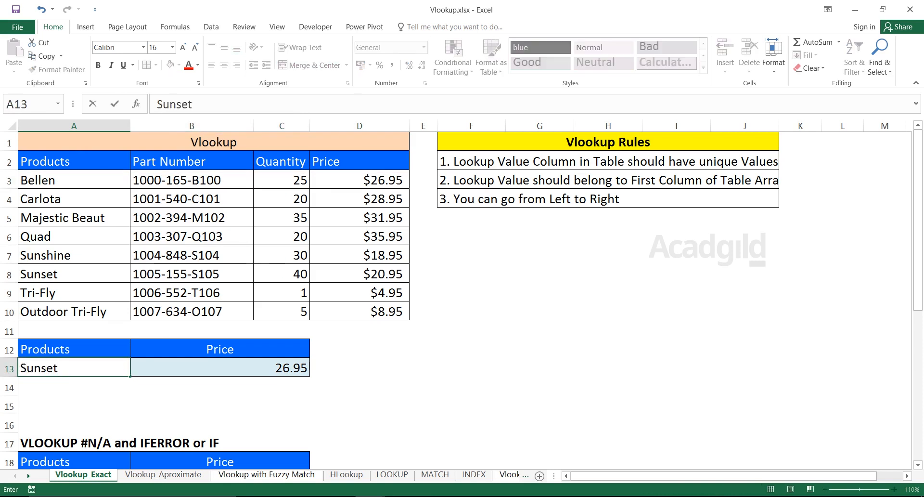
{"action": "type", "text": "t"}
{"action": "key", "text": "Return"}
{"action": "left_click", "coordinate": [220, 368]}
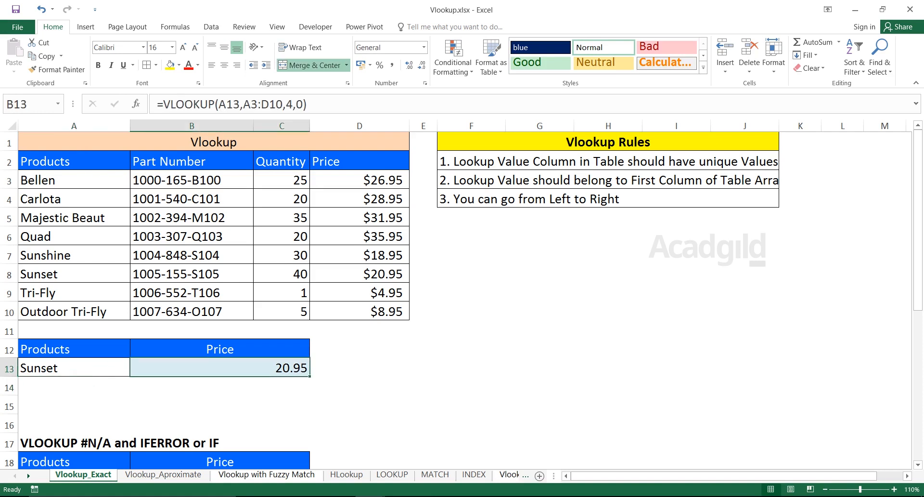
- Trace Sunset's row in the product table across A8:D8 to verify the looked-up price
{"action": "left_click_drag", "start_coordinate": [74, 274], "coordinate": [361, 274]}
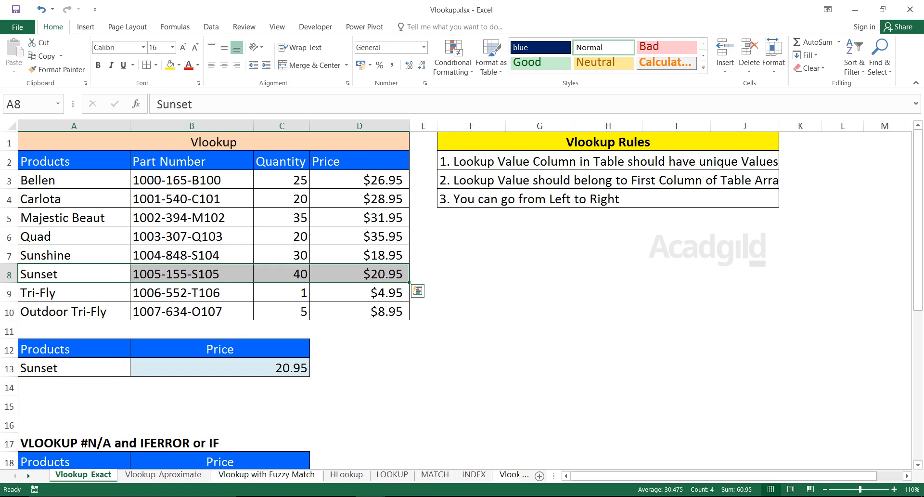
{"action": "left_click", "coordinate": [73, 274]}
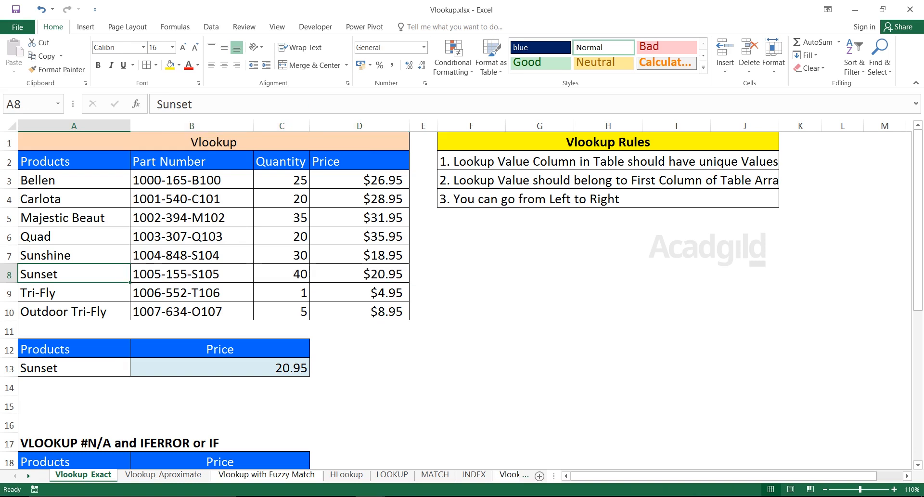
{"action": "left_click", "coordinate": [282, 274]}
{"action": "left_click", "coordinate": [192, 274]}
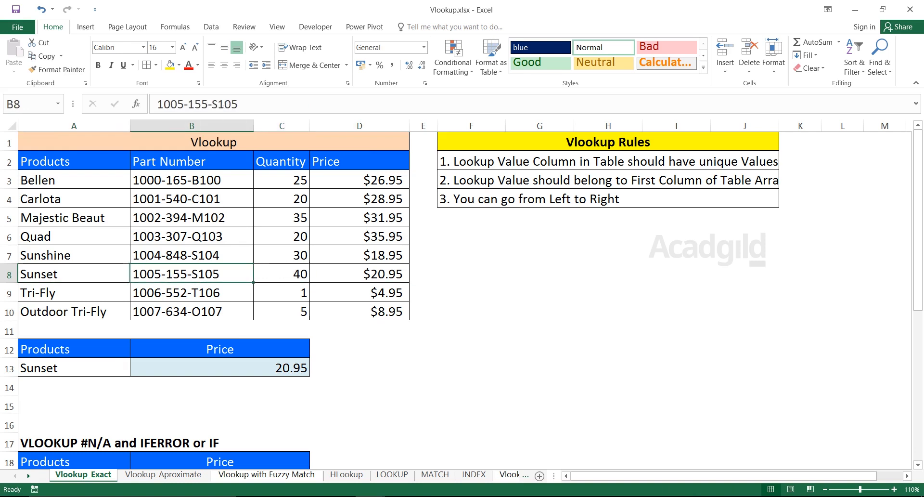
- Clear B13 and re-enter the exact-match price lookup formula =VLOOKUP(A13,A3:D10,4,0)
{"action": "left_click", "coordinate": [219, 367]}
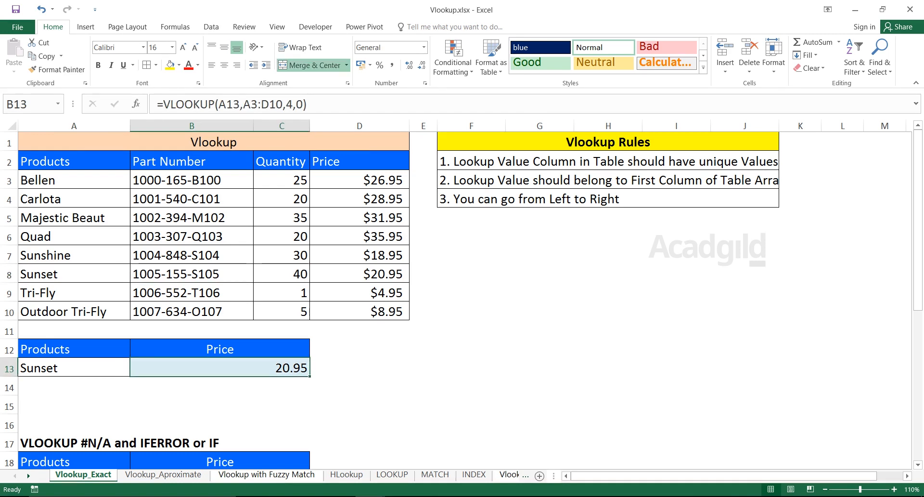
{"action": "key", "text": "Delete"}
{"action": "type", "text": "=Vloo"}
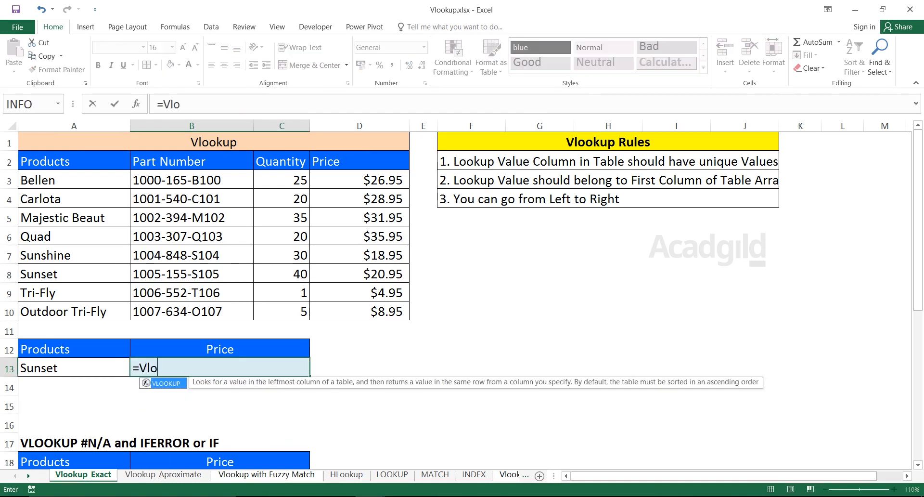
{"action": "key", "text": "Tab"}
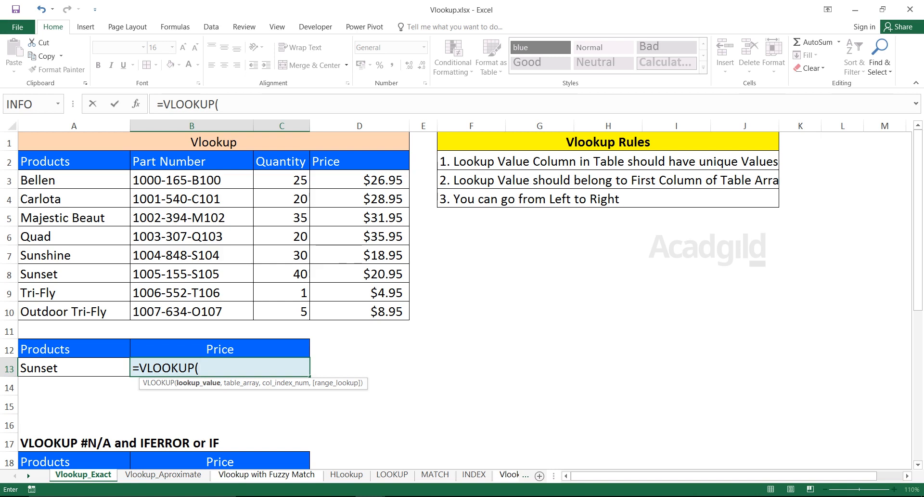
{"action": "key", "text": "Left"}
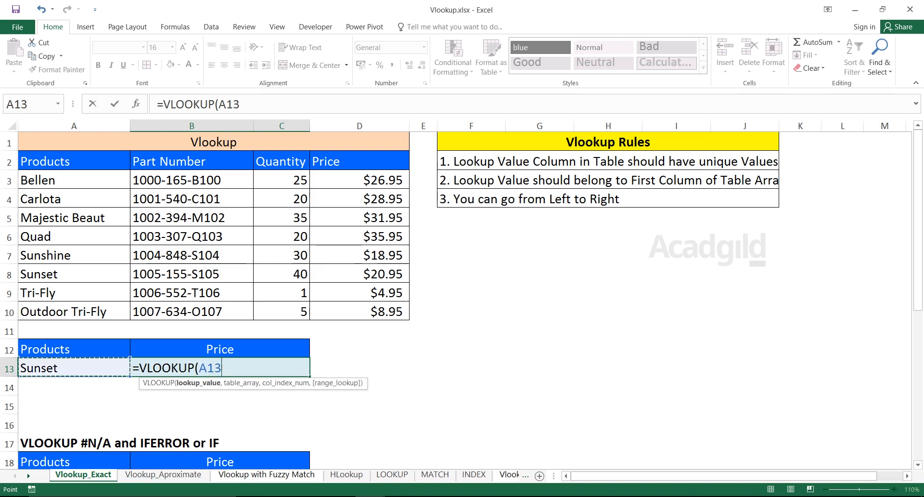
{"action": "type", "text": ","}
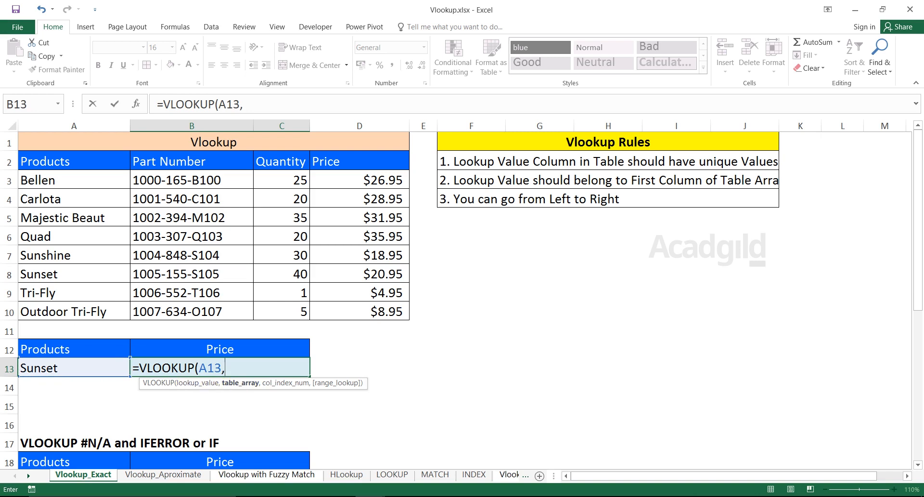
{"action": "left_click_drag", "start_coordinate": [74, 180], "coordinate": [361, 311]}
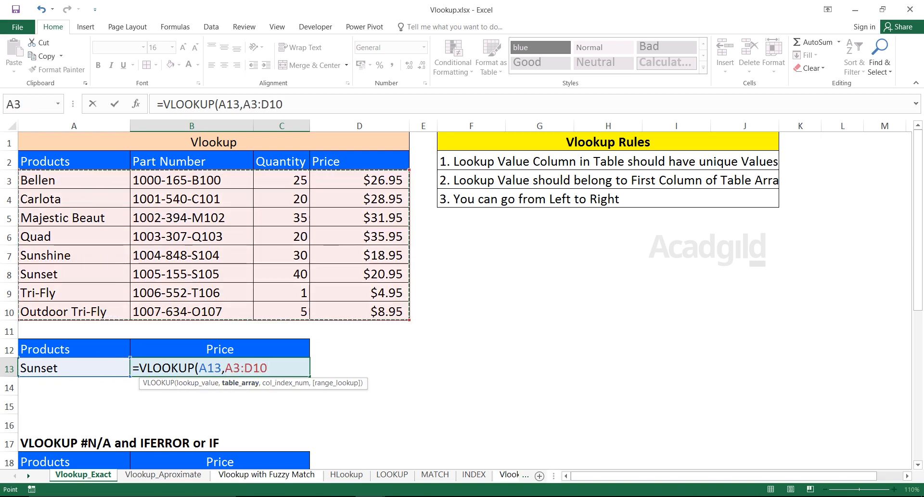
{"action": "type", "text": ","}
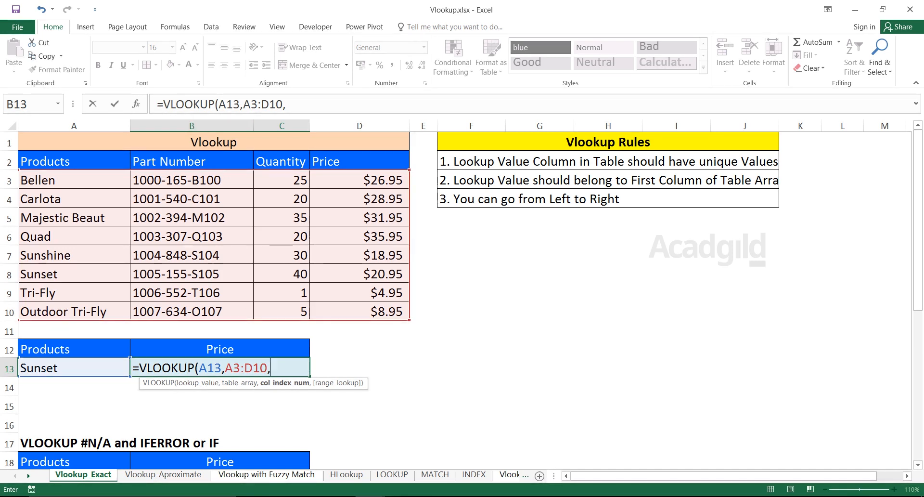
{"action": "type", "text": "4,0)"}
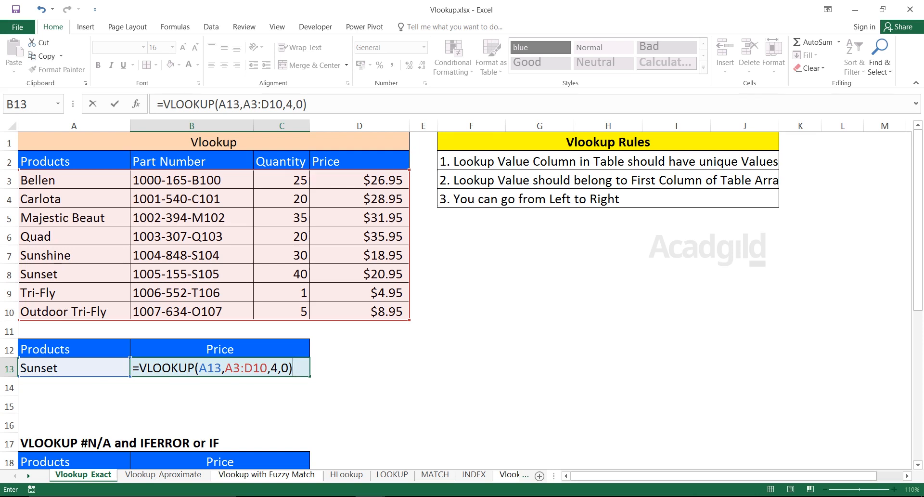
{"action": "key", "text": "Return"}
{"action": "key", "text": "Up"}
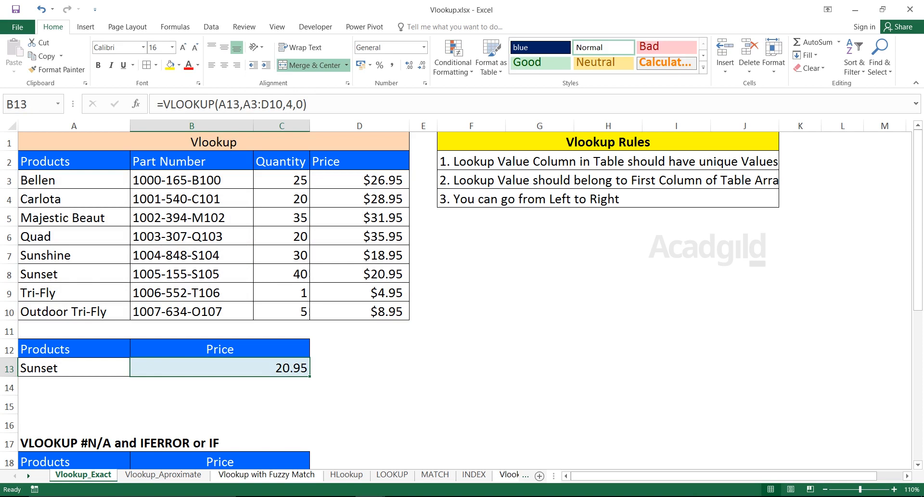
- Set the lookup product in A13 to Sunshine and compare the price in B13 with Sunshine's table row
{"action": "left_click", "coordinate": [73, 367]}
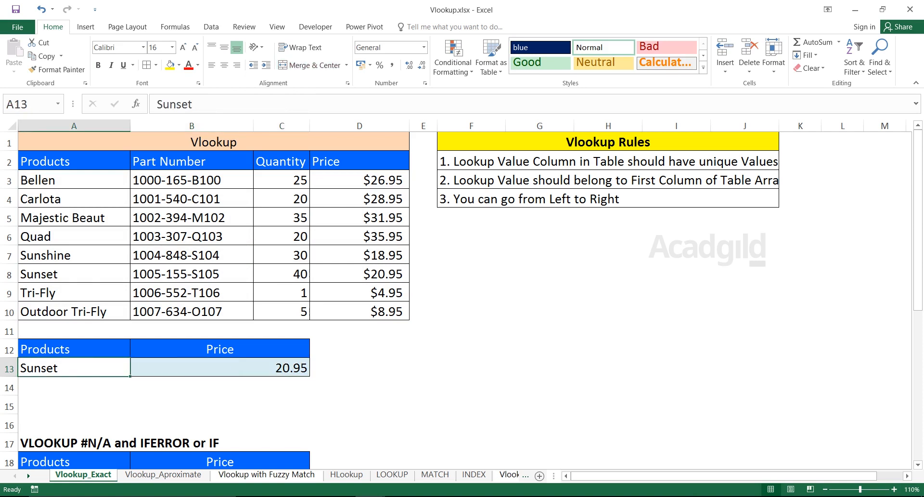
{"action": "type", "text": "Sunshine"}
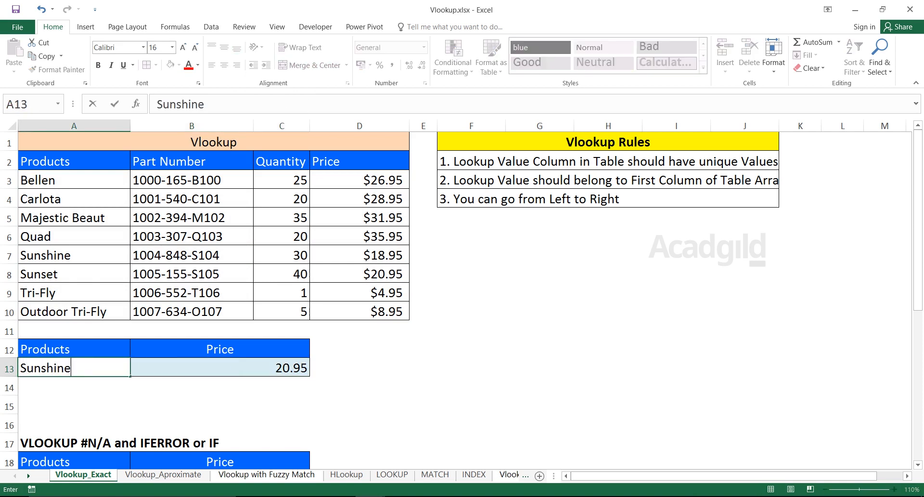
{"action": "key", "text": "Return"}
{"action": "left_click", "coordinate": [74, 367]}
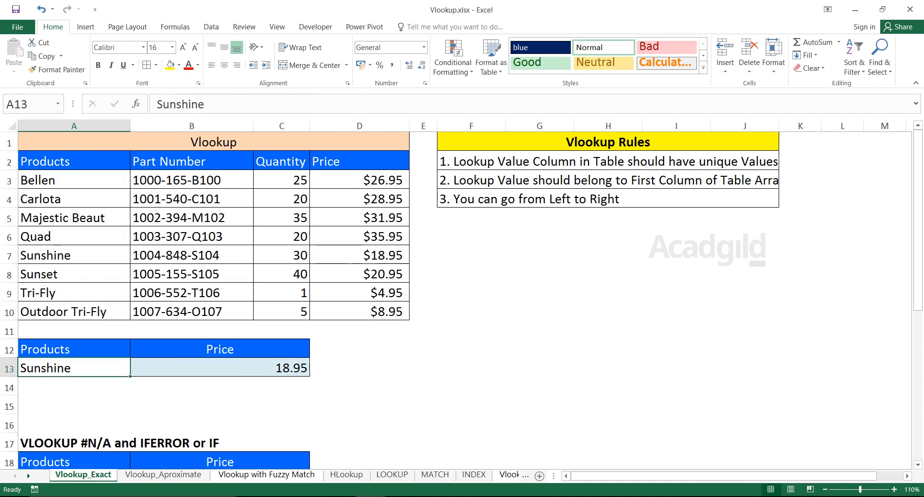
{"action": "left_click", "coordinate": [74, 236]}
{"action": "left_click_drag", "start_coordinate": [73, 255], "coordinate": [359, 255]}
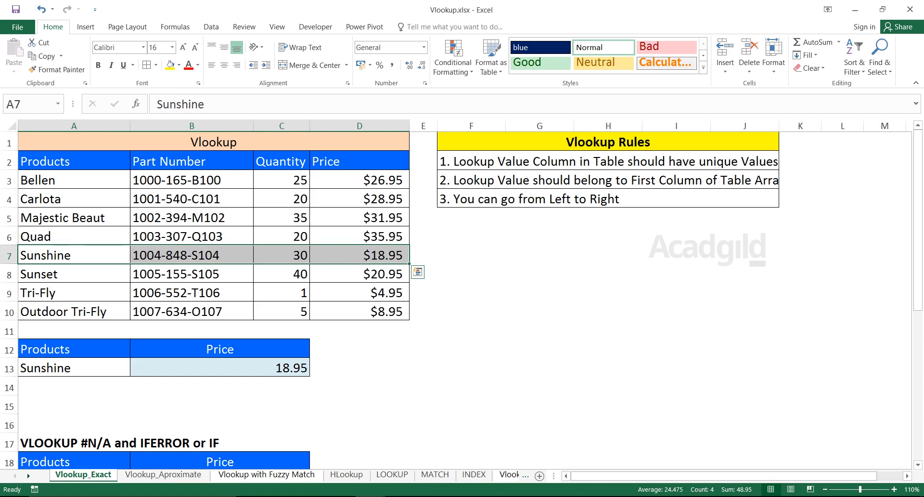
{"action": "left_click", "coordinate": [220, 367]}
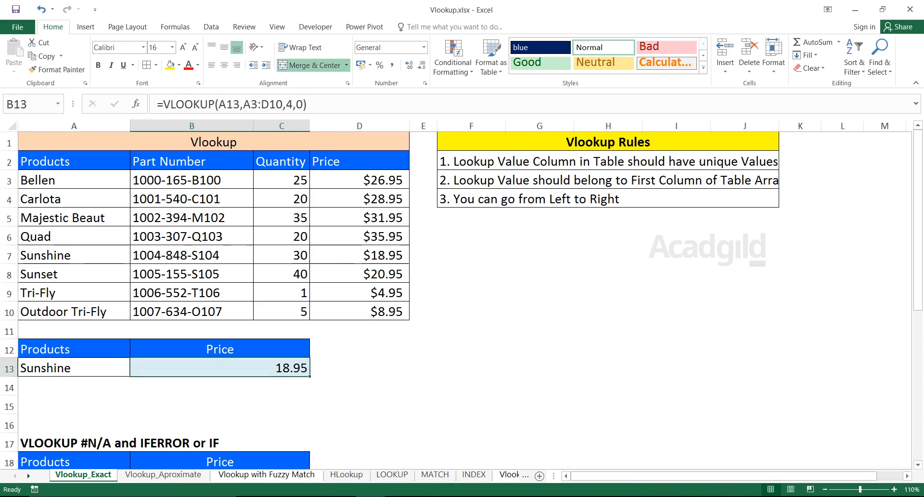
- In the VLOOKUP #N/A and IFERROR or IF section, set the lookup product in A19 to Belen1
{"action": "key", "text": "Down"}
{"action": "key", "text": "Down"}
{"action": "key", "text": "Down"}
{"action": "key", "text": "Down"}
{"action": "key", "text": "Down"}
{"action": "key", "text": "Down"}
{"action": "key", "text": "Down"}
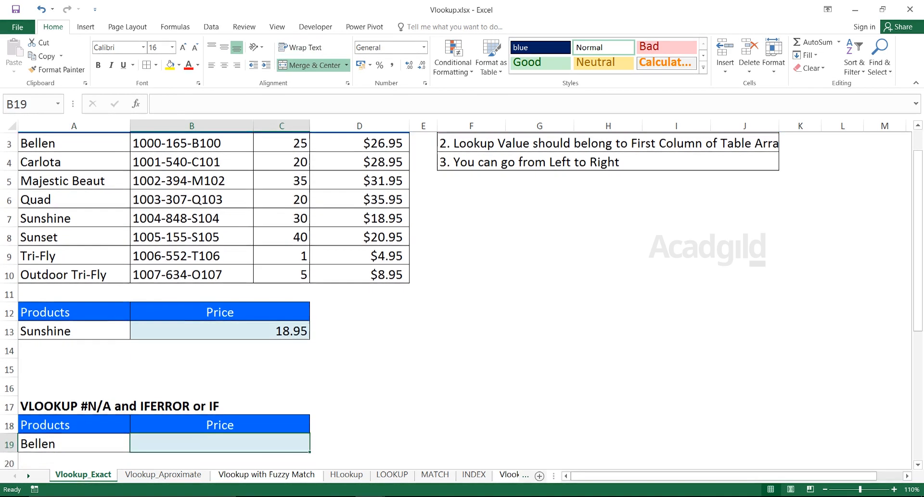
{"action": "key", "text": "Up"}
{"action": "key", "text": "Up"}
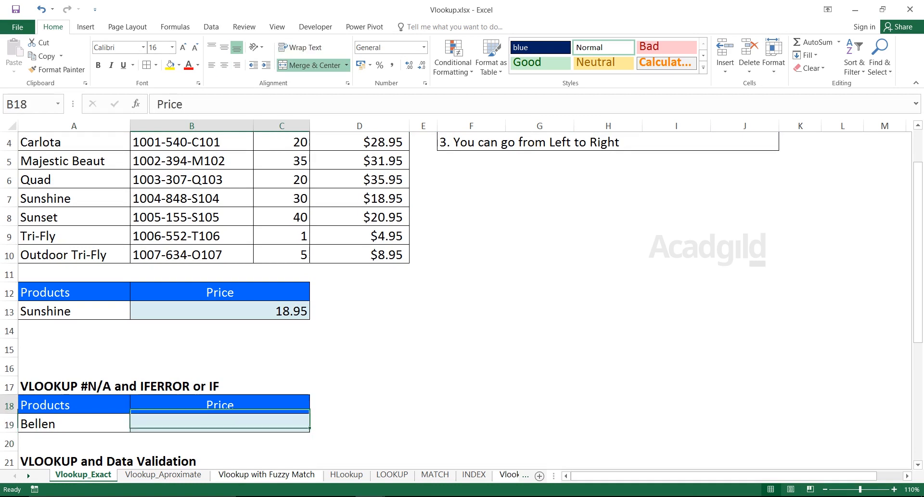
{"action": "key", "text": "Up"}
{"action": "key", "text": "Down"}
{"action": "key", "text": "Down"}
{"action": "key", "text": "Down"}
{"action": "key", "text": "Up"}
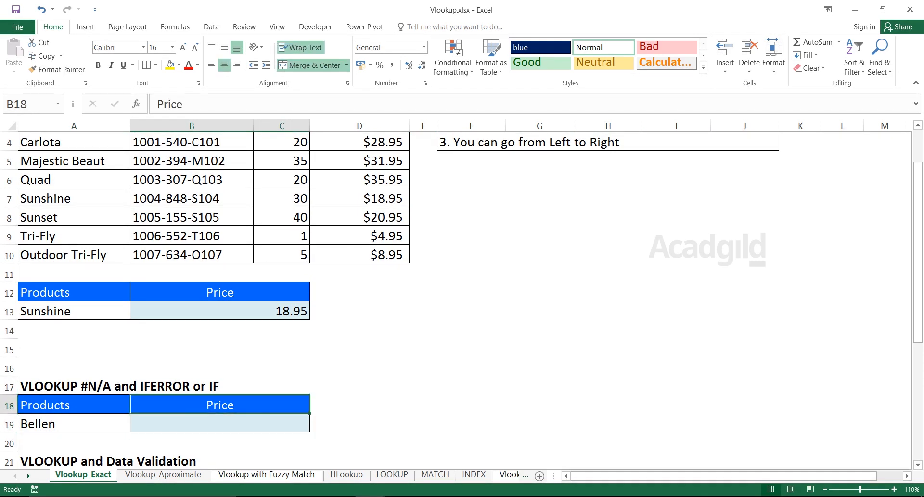
{"action": "key", "text": "Down"}
{"action": "key", "text": "Left"}
{"action": "key", "text": "Down"}
{"action": "key", "text": "Up"}
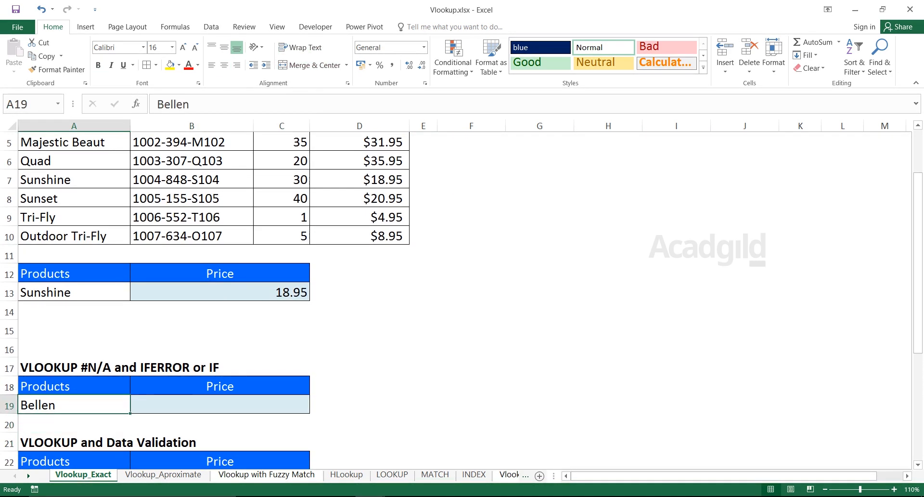
{"action": "type", "text": "Bel"}
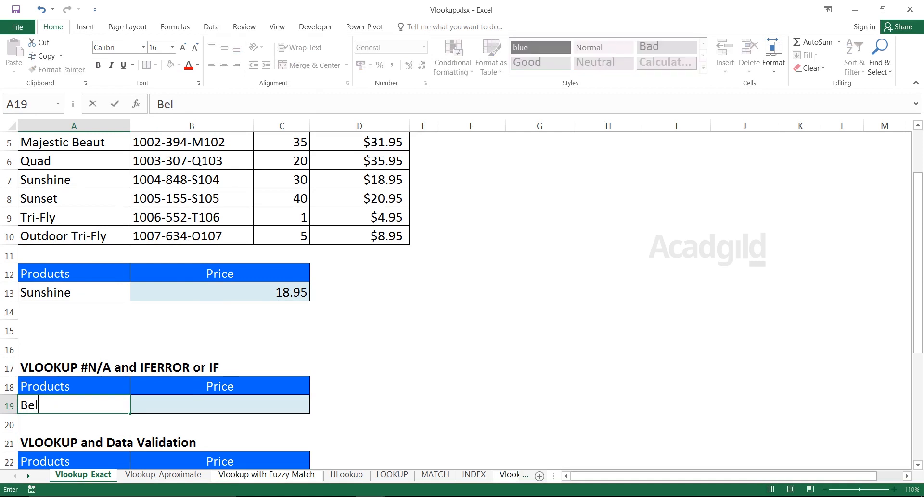
{"action": "type", "text": "en1"}
{"action": "key", "text": "Return"}
{"action": "key", "text": "Up"}
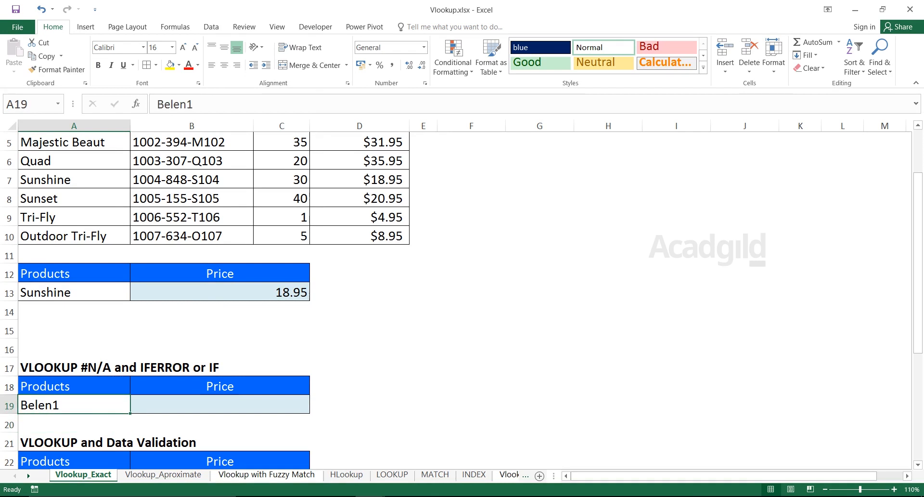
- Examine the table's Products column A3:A10 for the product entered in A19
{"action": "key", "text": "Up"}
{"action": "key", "text": "Up"}
{"action": "key", "text": "Up"}
{"action": "key", "text": "Up"}
{"action": "key", "text": "Up"}
{"action": "key", "text": "Up"}
{"action": "key", "text": "Up"}
{"action": "key", "text": "Up"}
{"action": "key", "text": "Up"}
{"action": "key", "text": "Up"}
{"action": "key", "text": "Up"}
{"action": "key", "text": "Up"}
{"action": "key", "text": "Up"}
{"action": "key", "text": "Up"}
{"action": "key", "text": "Up"}
{"action": "key", "text": "Up"}
{"action": "key", "text": "Up"}
{"action": "key", "text": "Up"}
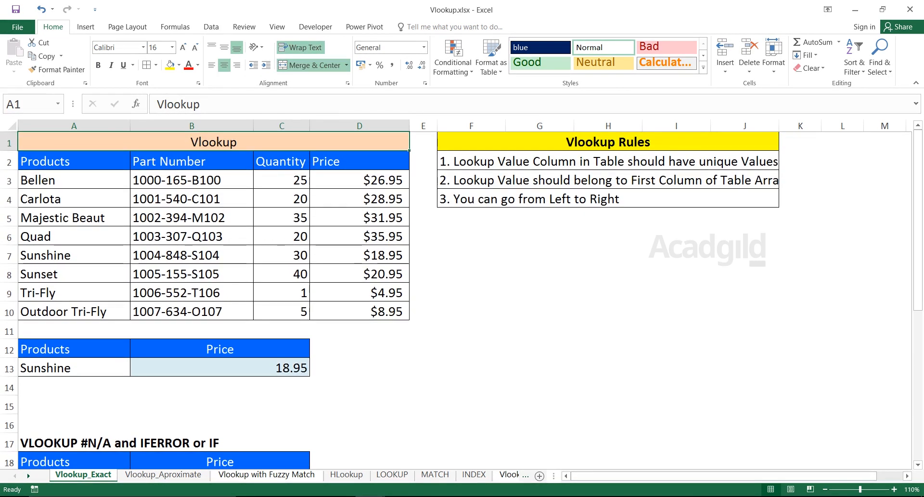
{"action": "key", "text": "Down"}
{"action": "key", "text": "Down"}
{"action": "key", "text": "shift+Down"}
{"action": "key", "text": "shift+Down"}
{"action": "key", "text": "shift+Down"}
{"action": "key", "text": "shift+Down"}
{"action": "key", "text": "shift+Down"}
{"action": "key", "text": "shift+Down"}
{"action": "key", "text": "shift+Down"}
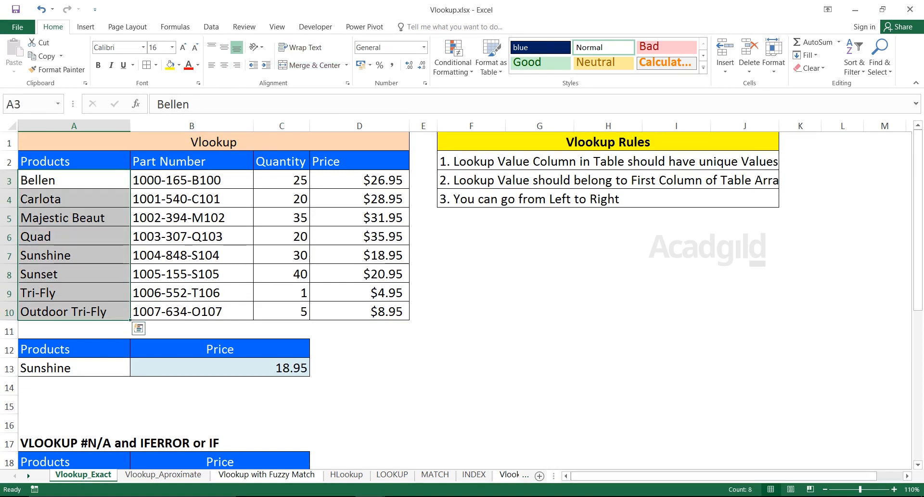
{"action": "left_click", "coordinate": [74, 180]}
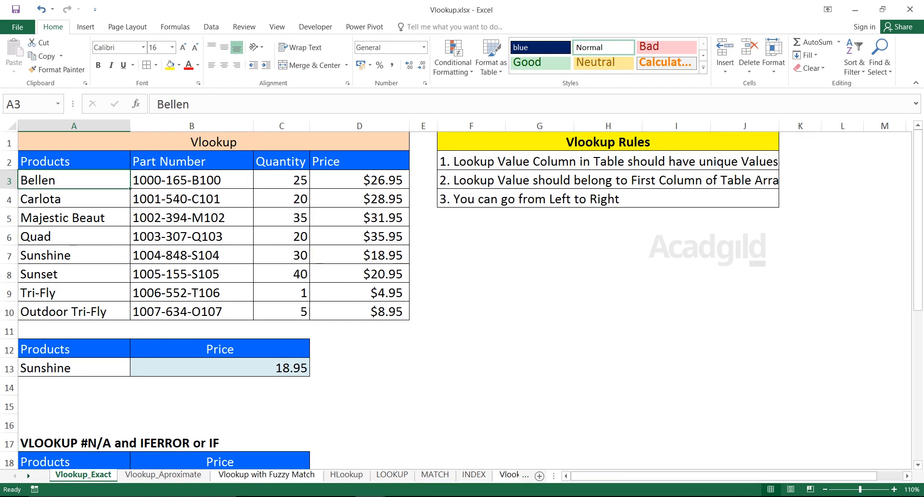
- Start a VLOOKUP formula in the price cell B19 with A19 as the lookup value
{"action": "key", "text": "Down"}
{"action": "key", "text": "Down"}
{"action": "key", "text": "Down"}
{"action": "key", "text": "Down"}
{"action": "key", "text": "Down"}
{"action": "key", "text": "Down"}
{"action": "key", "text": "Down"}
{"action": "key", "text": "Down"}
{"action": "key", "text": "Down"}
{"action": "key", "text": "Down"}
{"action": "key", "text": "Down"}
{"action": "key", "text": "Down"}
{"action": "key", "text": "Down"}
{"action": "key", "text": "Down"}
{"action": "key", "text": "Down"}
{"action": "key", "text": "Down"}
{"action": "key", "text": "Down"}
{"action": "key", "text": "Down"}
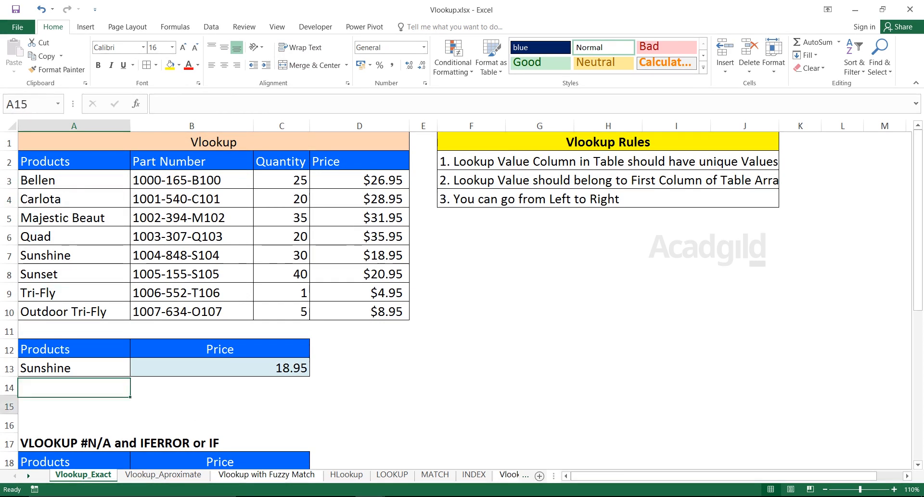
{"action": "key", "text": "Up"}
{"action": "key", "text": "Up"}
{"action": "key", "text": "Right"}
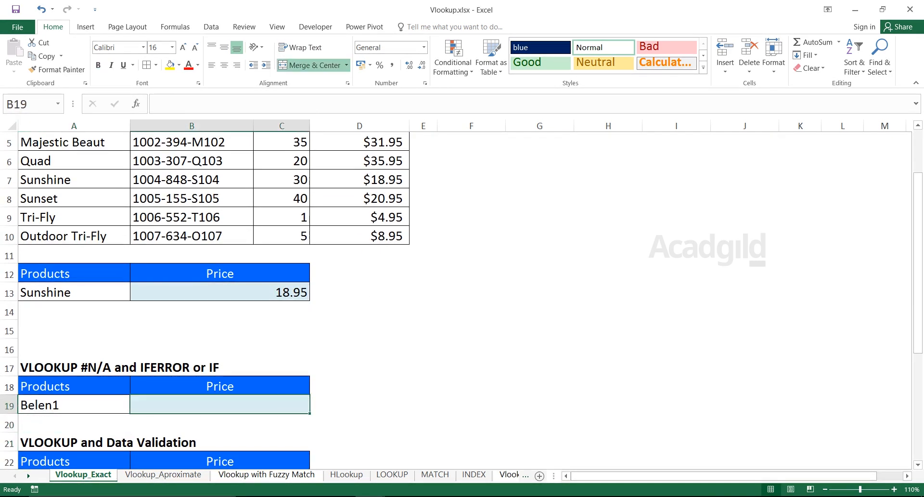
{"action": "type", "text": "=vl"}
{"action": "key", "text": "Tab"}
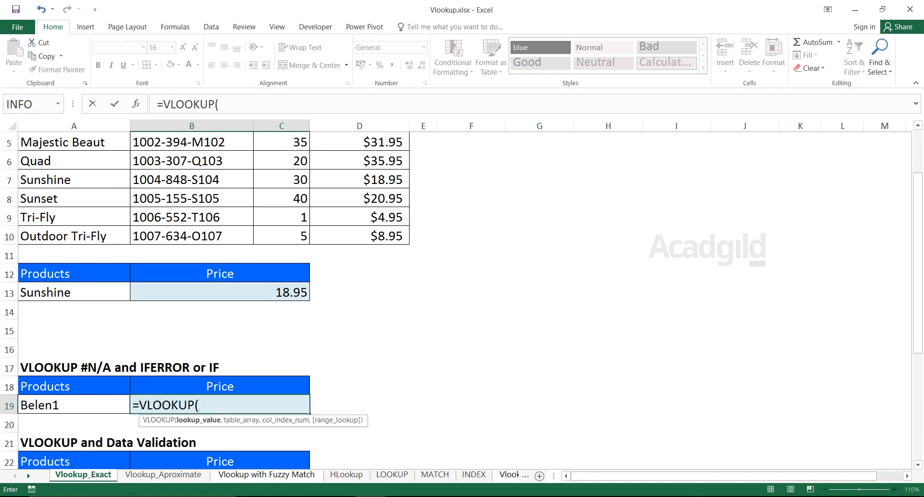
{"action": "key", "text": "Left"}
{"action": "type", "text": ","}
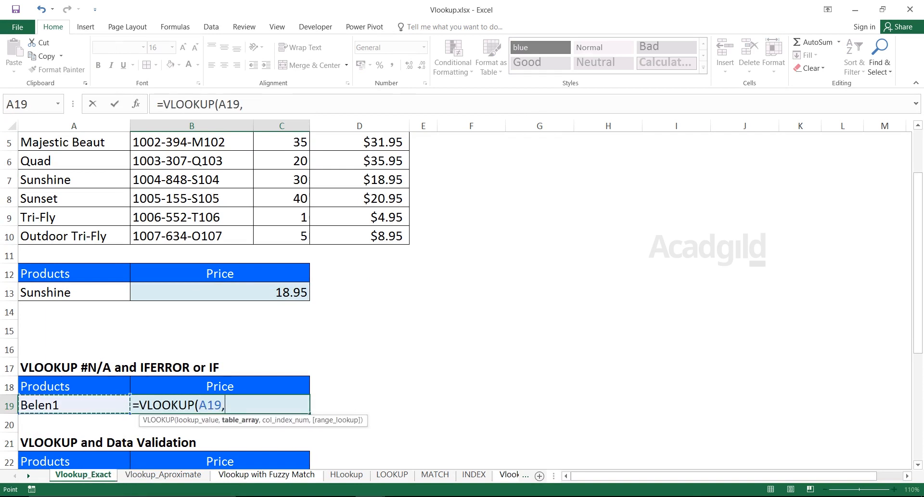
- Set the formula's table array to the product data range A3:D10
{"action": "left_click", "coordinate": [73, 142]}
{"action": "key", "text": "Up"}
{"action": "key", "text": "Up"}
{"action": "key", "text": "Up"}
{"action": "key", "text": "Up"}
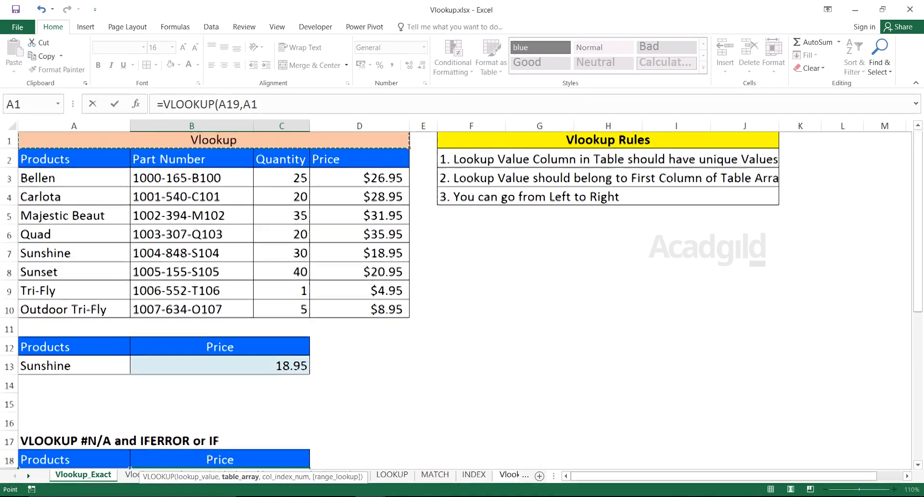
{"action": "key", "text": "Down"}
{"action": "key", "text": "Down"}
{"action": "left_click_drag", "start_coordinate": [73, 180], "coordinate": [359, 311]}
{"action": "left_click_drag", "start_coordinate": [110, 181], "coordinate": [308, 277]}
{"action": "left_click_drag", "start_coordinate": [385, 289], "coordinate": [385, 311]}
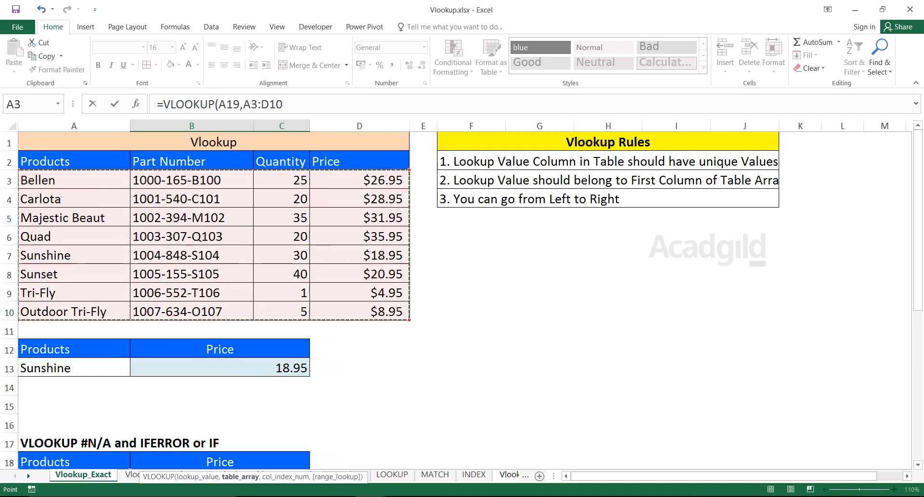
{"action": "left_click", "coordinate": [74, 180]}
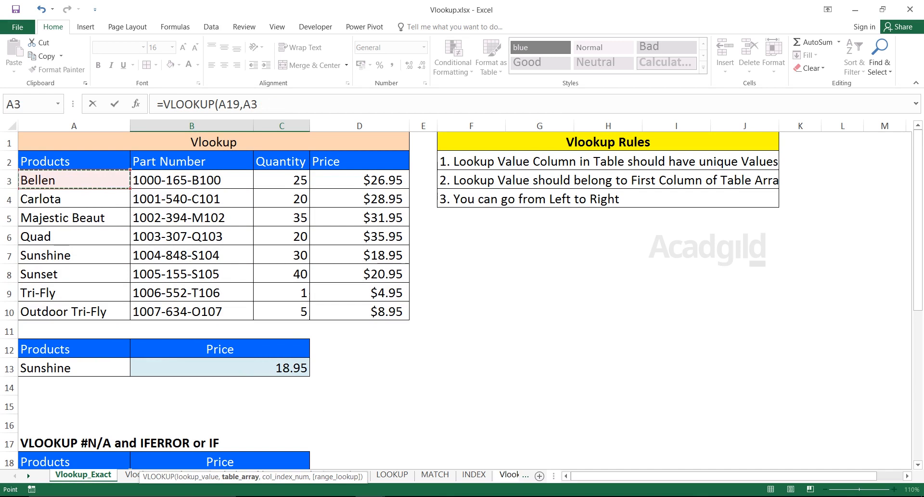
{"action": "left_click_drag", "start_coordinate": [73, 180], "coordinate": [407, 317]}
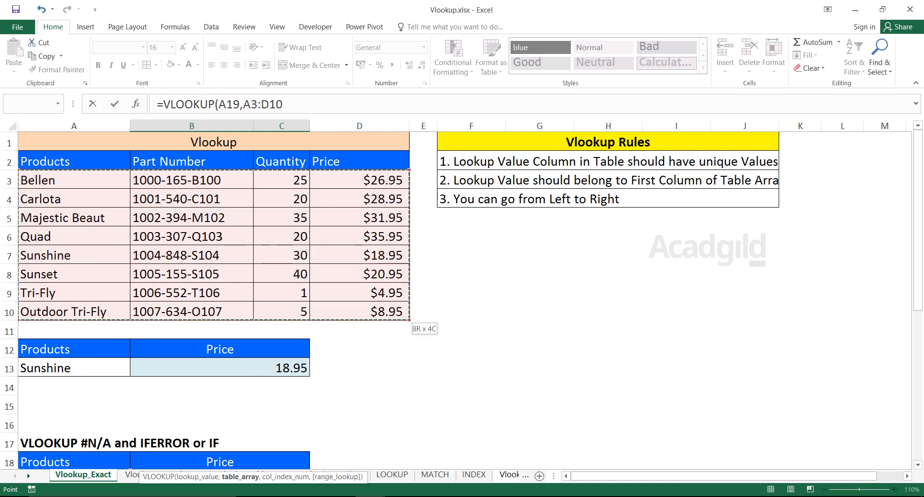
{"action": "type", "text": ","}
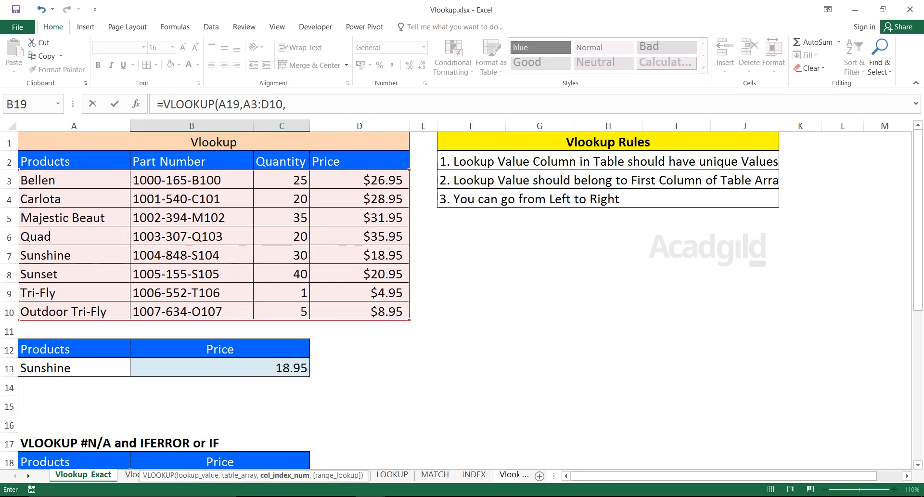
- Complete the B19 formula with column index 4 and exact match 0, giving =VLOOKUP(A19,A3:D10,4,0)
{"action": "left_click", "coordinate": [288, 104]}
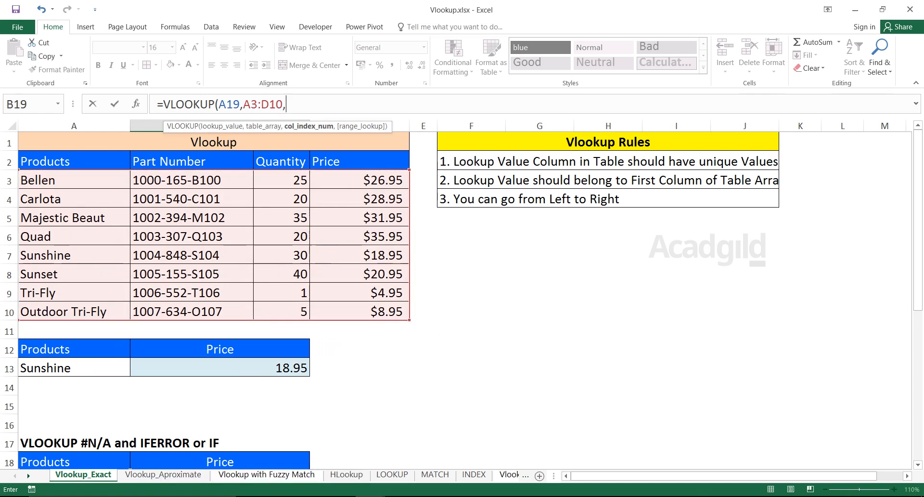
{"action": "type", "text": "4,"}
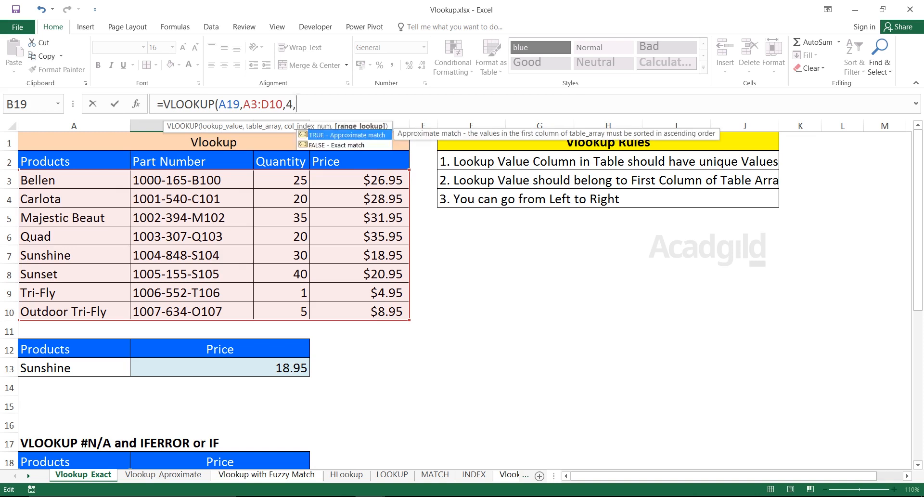
{"action": "type", "text": "0)"}
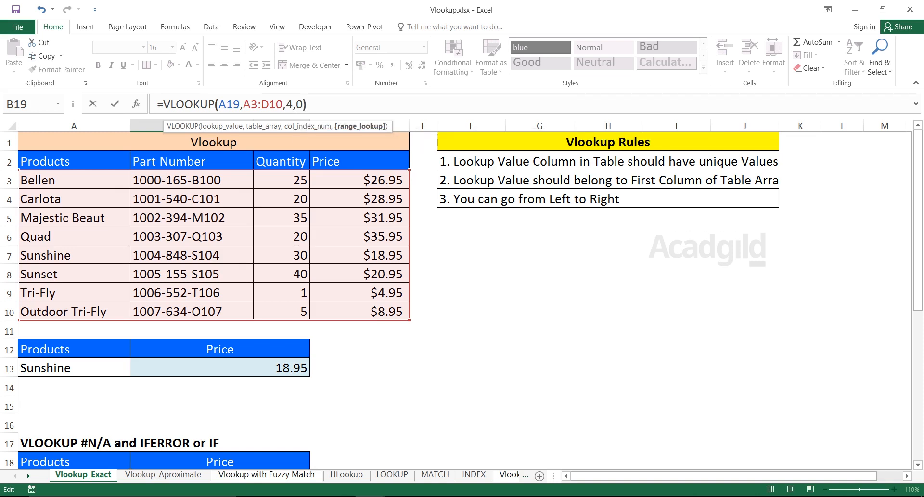
{"action": "key", "text": "Return"}
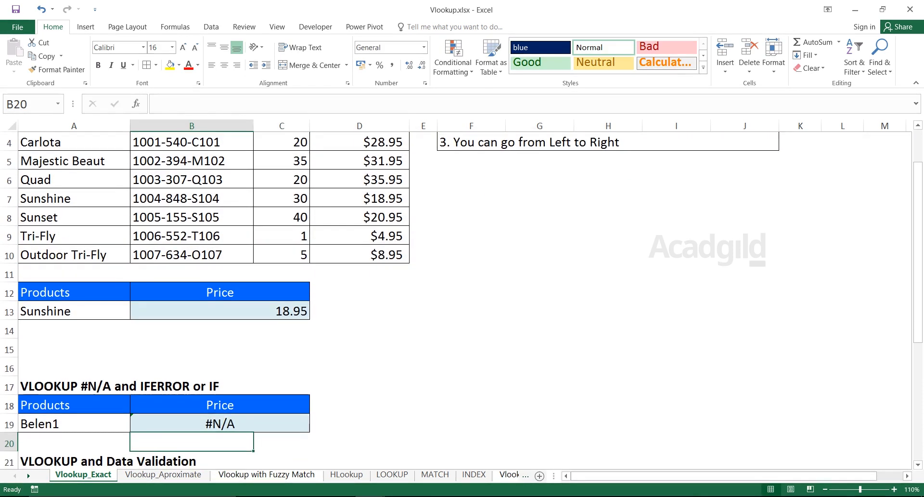
- Examine the lookup result in B19 and the Data Validation and Named Range sections below it
{"action": "key", "text": "Down"}
{"action": "key", "text": "Up"}
{"action": "key", "text": "Left"}
{"action": "key", "text": "Up"}
{"action": "key", "text": "Down"}
{"action": "key", "text": "Down"}
{"action": "key", "text": "Down"}
{"action": "key", "text": "Down"}
{"action": "key", "text": "Down"}
{"action": "key", "text": "Down"}
{"action": "key", "text": "Down"}
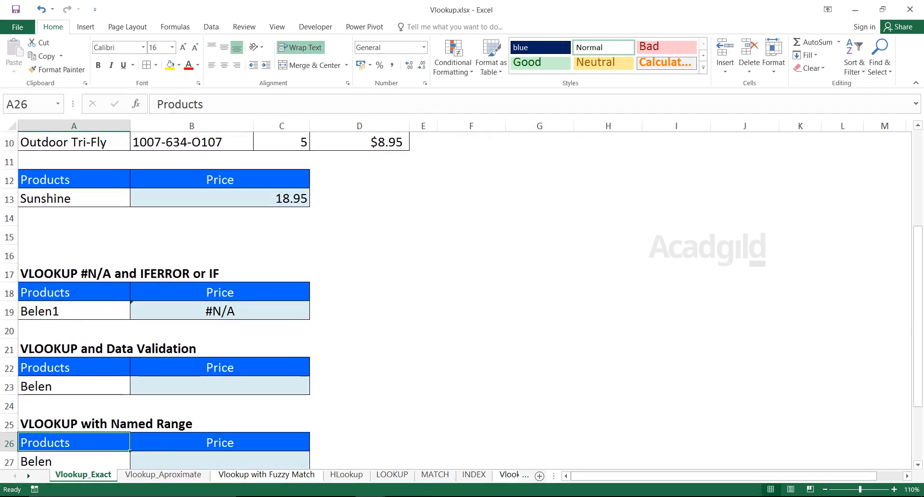
- Wrap the B19 lookup in IFERROR with a fallback text: =IFERROR(VLOOKUP(A19,A3:D10,4,0),"Invalid Value")
{"action": "left_click", "coordinate": [220, 312]}
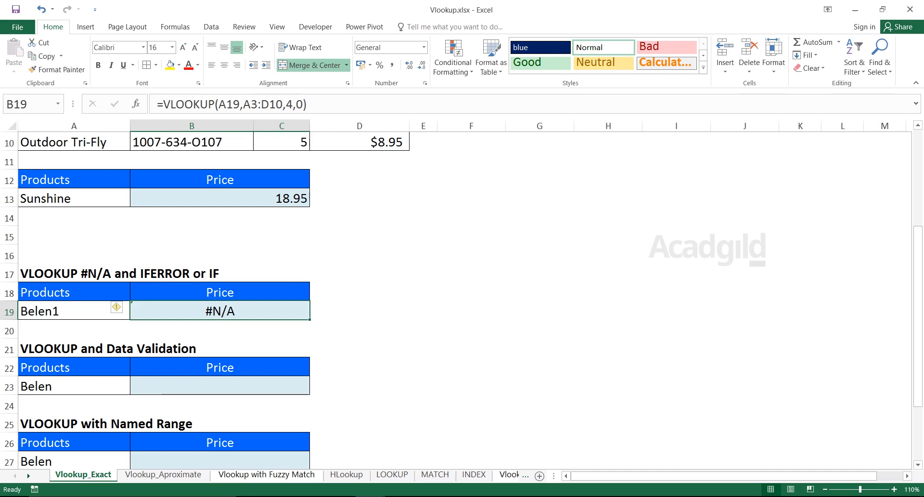
{"action": "left_click", "coordinate": [191, 273]}
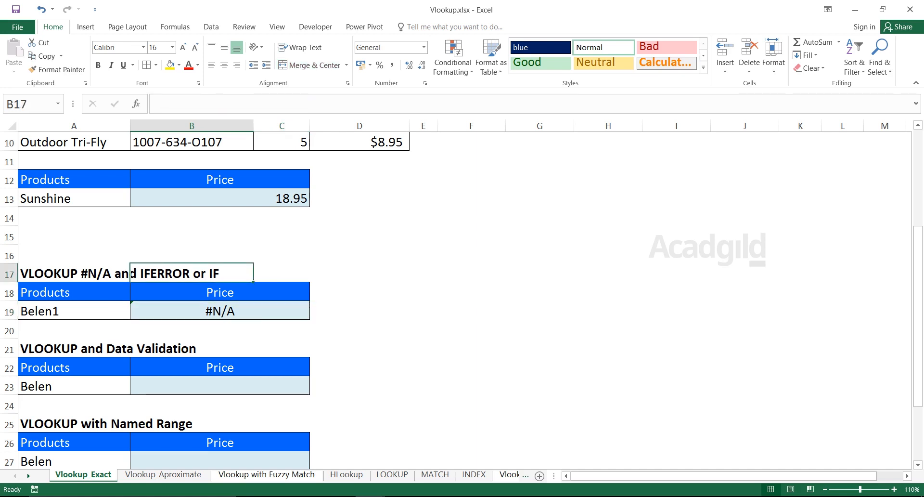
{"action": "left_click", "coordinate": [206, 311]}
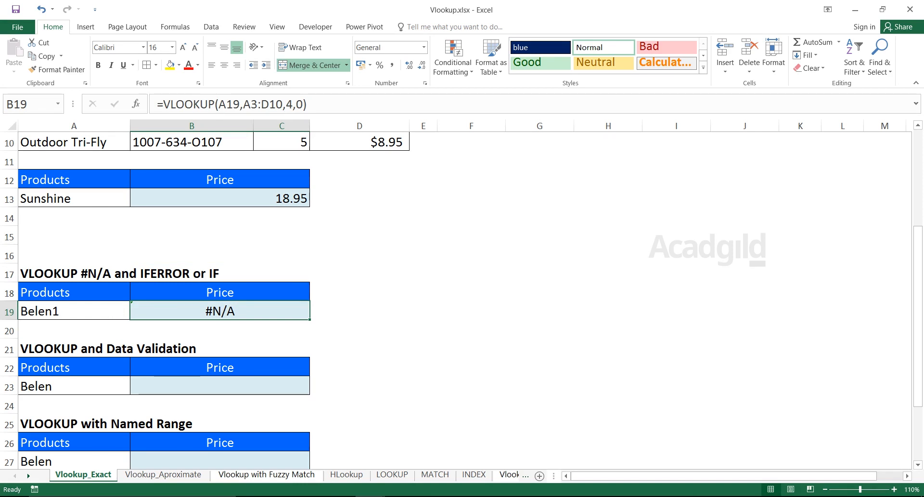
{"action": "double_click", "coordinate": [207, 311]}
{"action": "left_click", "coordinate": [139, 311]}
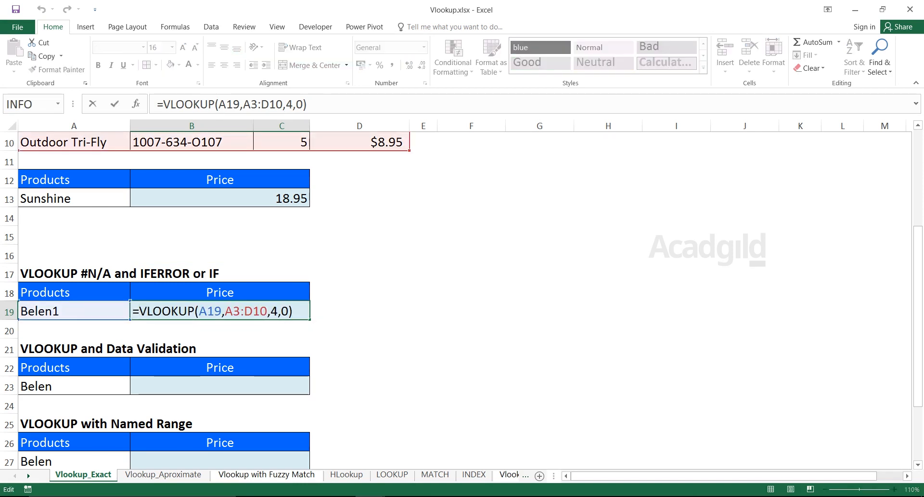
{"action": "type", "text": "IFErr"}
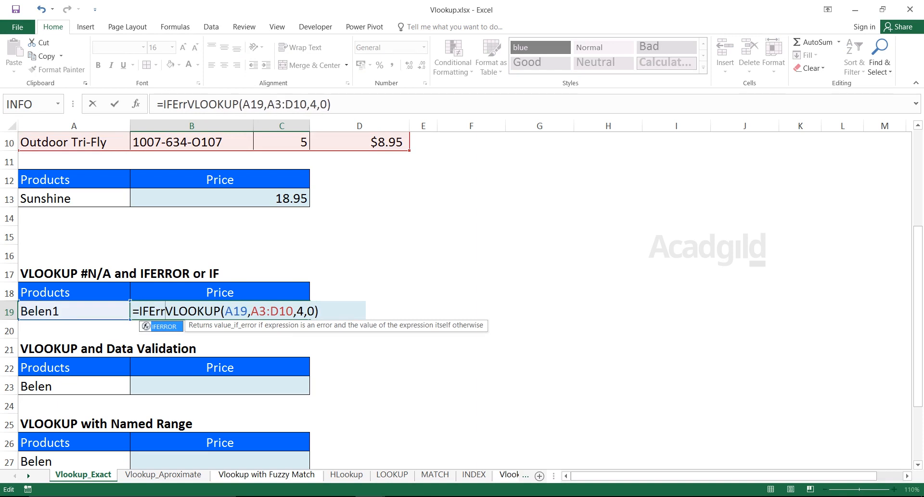
{"action": "key", "text": "Tab"}
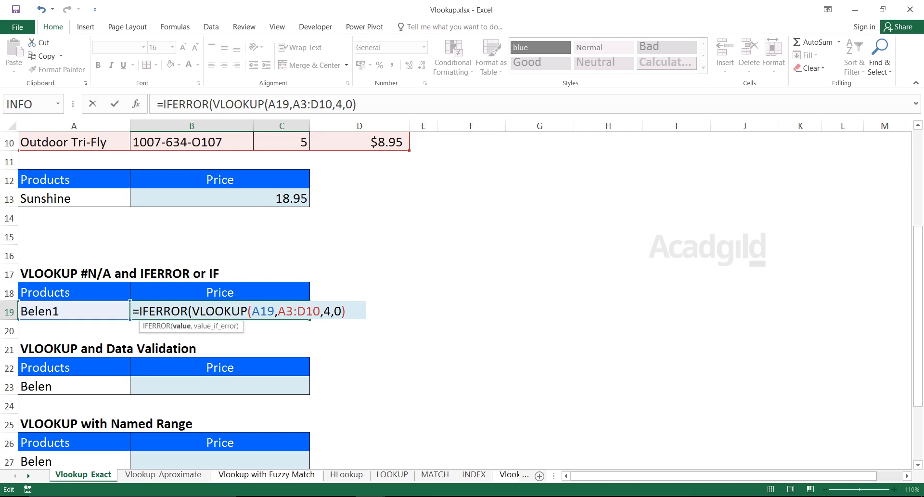
{"action": "key", "text": "End"}
{"action": "type", "text": ",\"Invalid"}
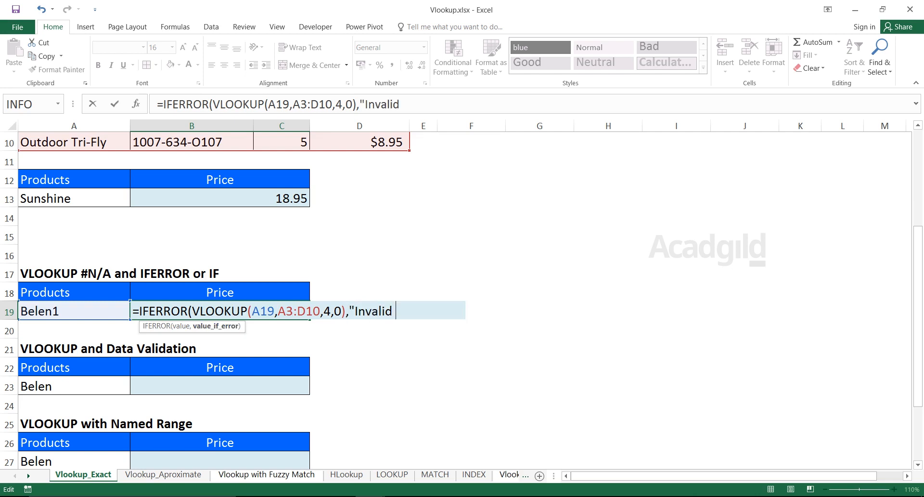
{"action": "type", "text": " Value\")"}
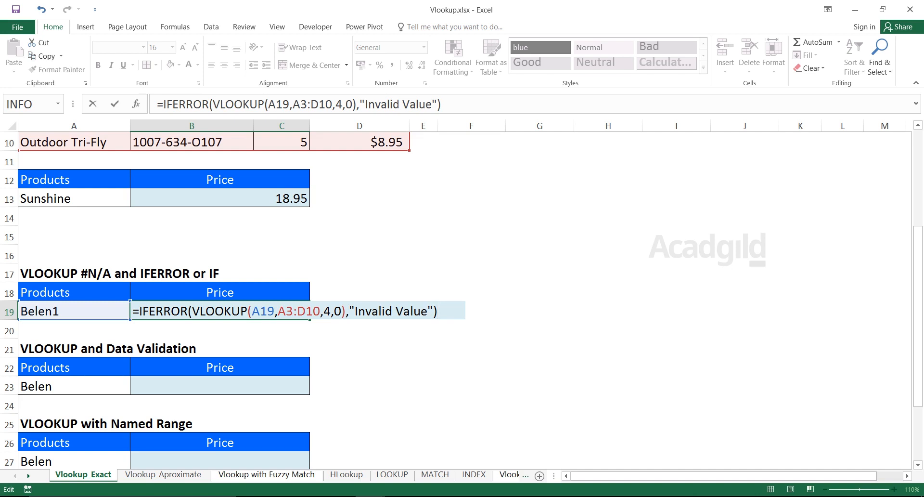
{"action": "key", "text": "Return"}
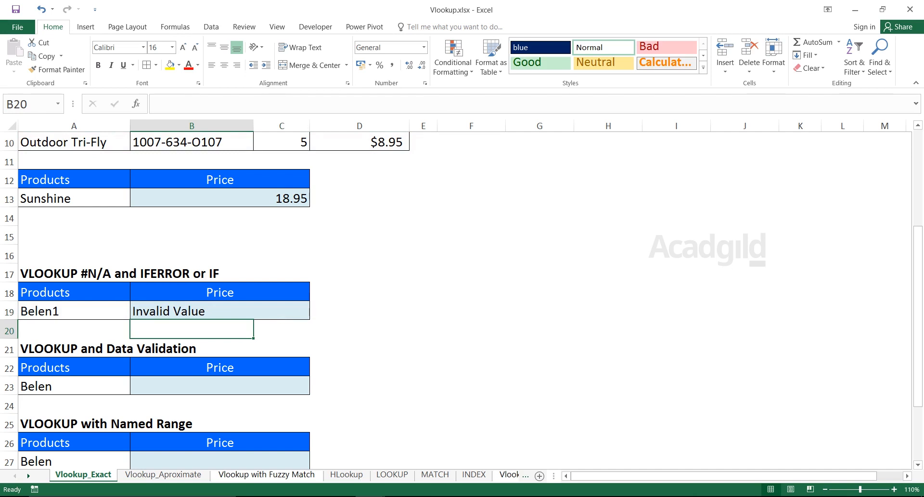
- Test the IFERROR lookup with the listed products Bellen and Carlota in A19
{"action": "left_click", "coordinate": [74, 311]}
{"action": "type", "text": "Bellen"}
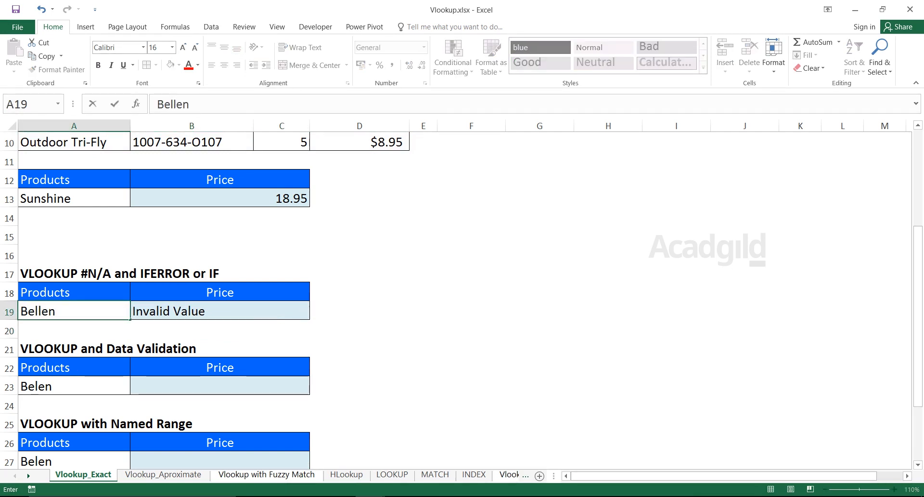
{"action": "key", "text": "Return"}
{"action": "left_click", "coordinate": [73, 311]}
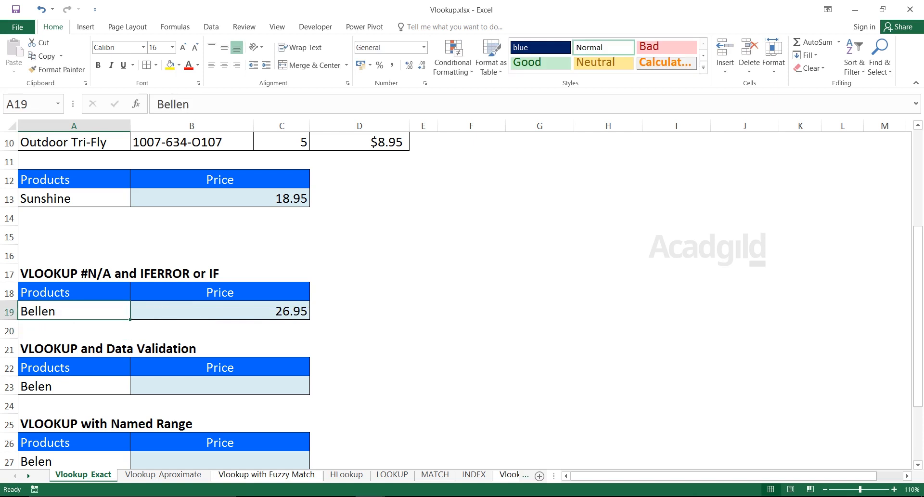
{"action": "type", "text": "Carlota"}
{"action": "key", "text": "Return"}
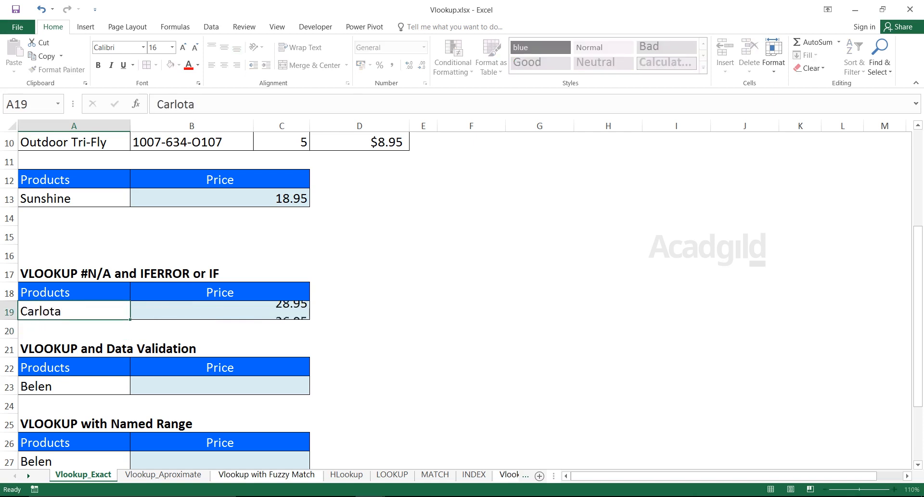
- Test the IFERROR lookup with the unlisted entries Belen and Pune in A19
{"action": "left_click", "coordinate": [74, 310]}
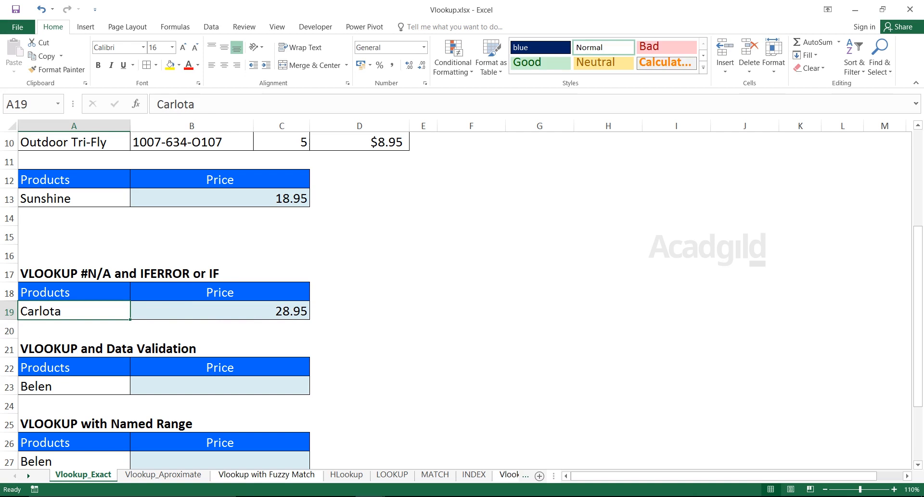
{"action": "type", "text": "Belen"}
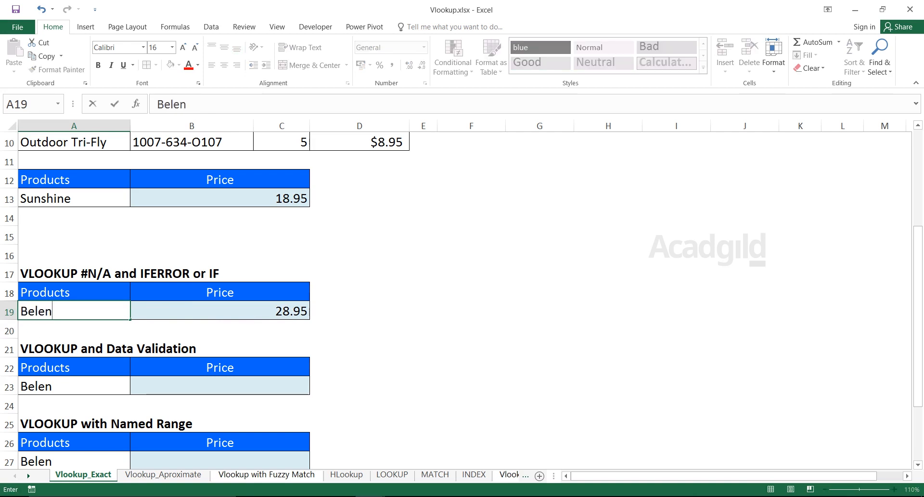
{"action": "key", "text": "Return"}
{"action": "key", "text": "Up"}
{"action": "key", "text": "Right"}
{"action": "key", "text": "Left"}
{"action": "type", "text": "A"}
{"action": "key", "text": "BackSpace"}
{"action": "type", "text": "Pune"}
{"action": "key", "text": "Return"}
{"action": "key", "text": "Up"}
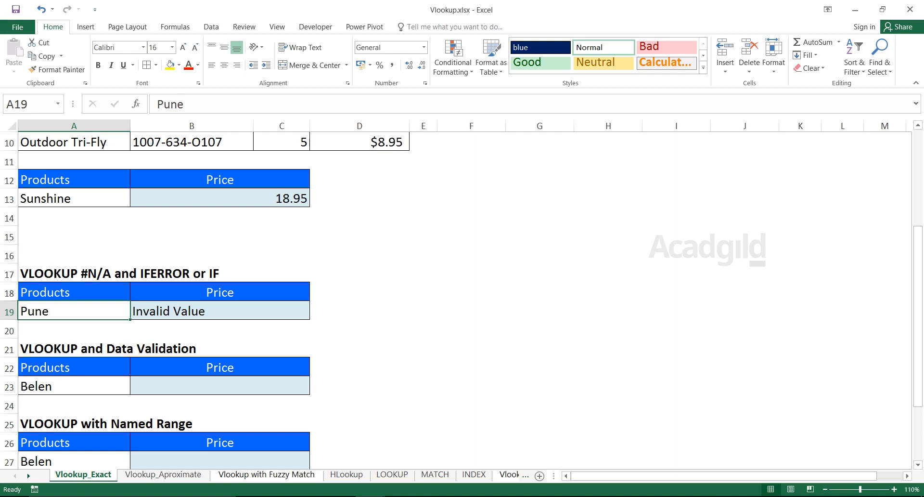
- Recheck the IFERROR price lookup by setting A19 to Bellen and finally to Carlota
{"action": "left_click", "coordinate": [191, 273]}
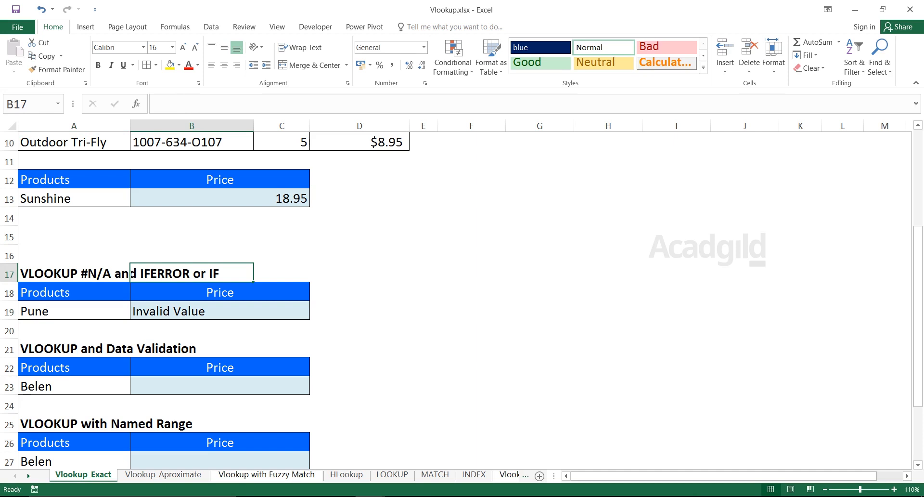
{"action": "left_click", "coordinate": [73, 386]}
{"action": "key", "text": "Down"}
{"action": "key", "text": "Up"}
{"action": "key", "text": "Up"}
{"action": "key", "text": "Up"}
{"action": "key", "text": "Up"}
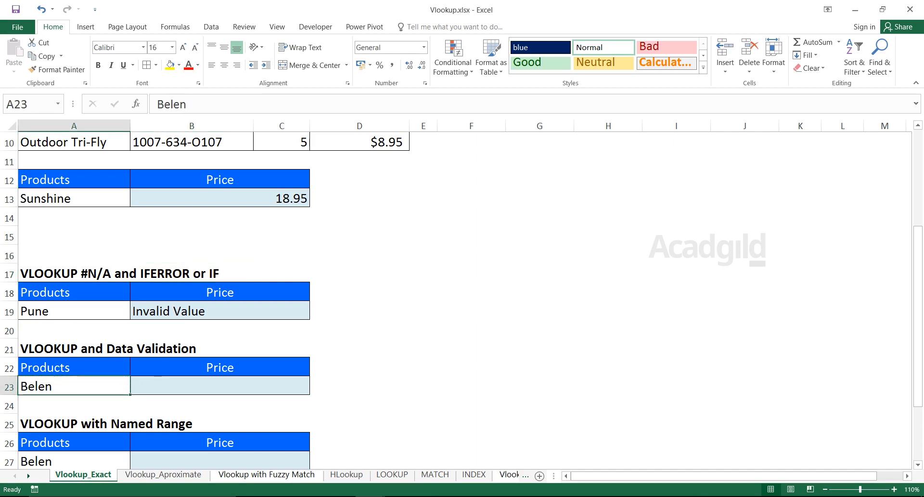
{"action": "key", "text": "Up"}
{"action": "type", "text": "Bellen"}
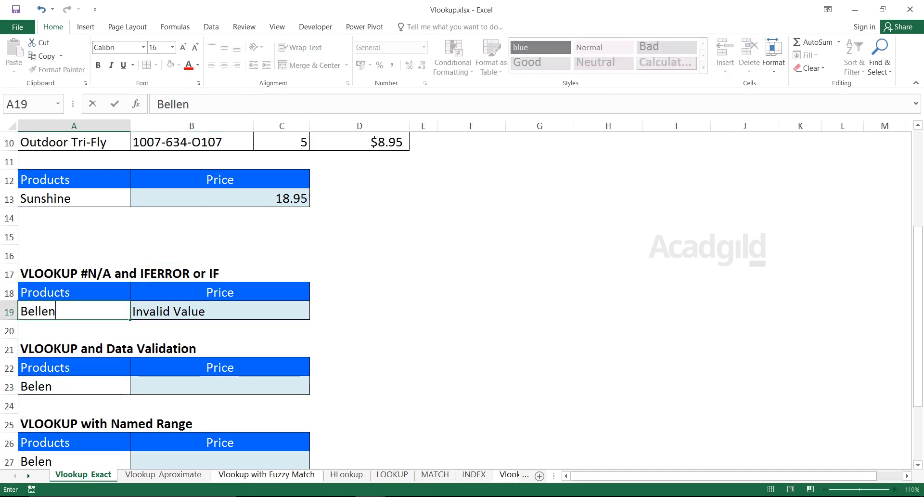
{"action": "key", "text": "Return"}
{"action": "key", "text": "Up"}
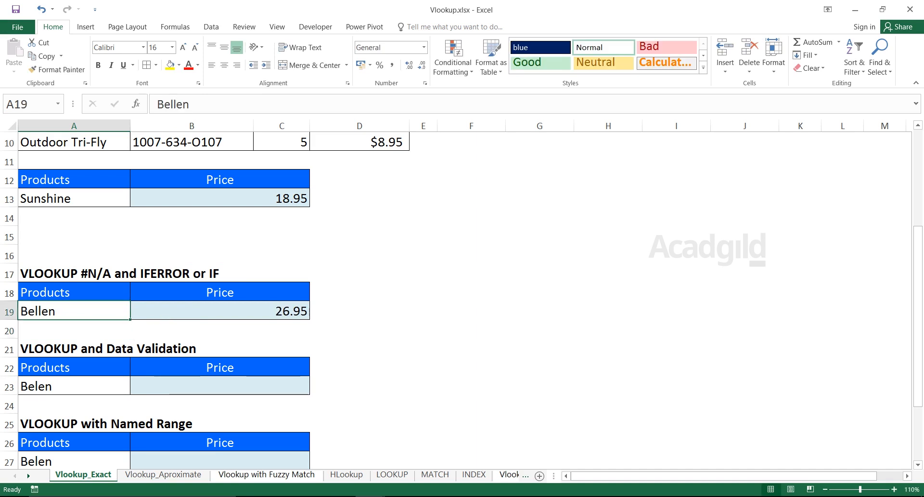
{"action": "type", "text": "Carlota"}
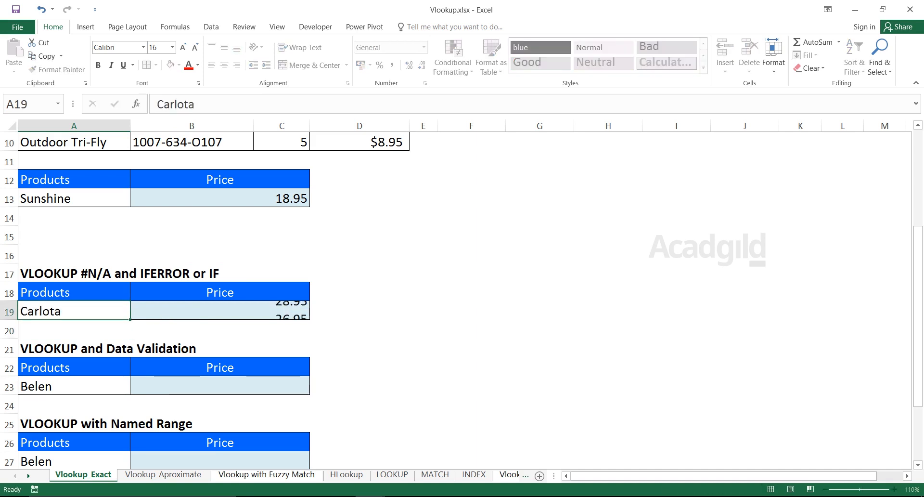
{"action": "key", "text": "Return"}
{"action": "key", "text": "Up"}
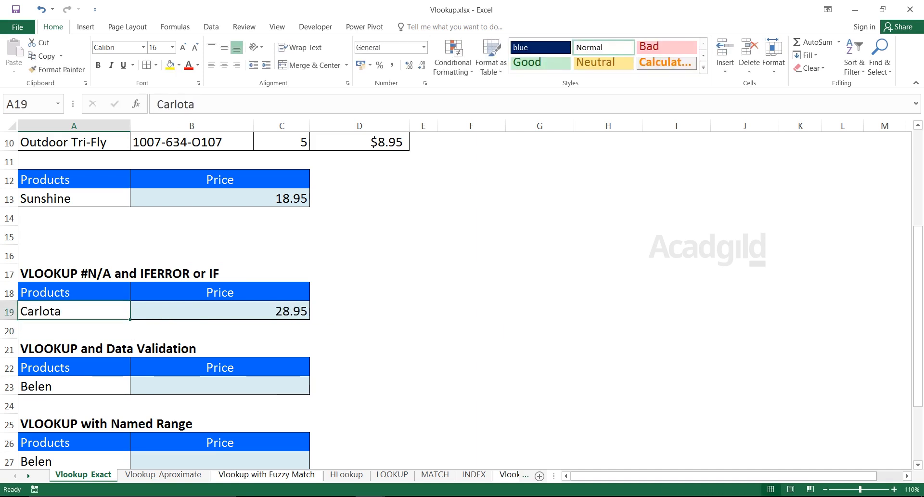
- Set the lookup product in A19 to Sunset to test the IFERROR price formula
{"action": "type", "text": "Sunset"}
{"action": "key", "text": "Return"}
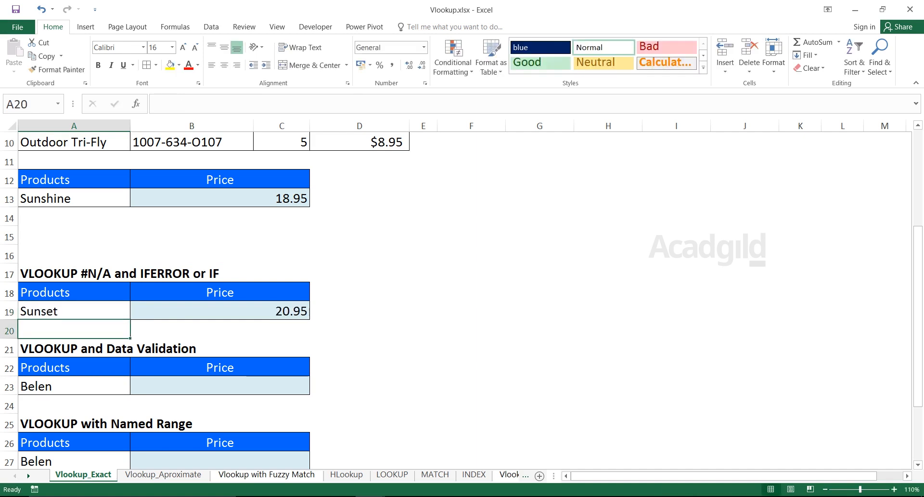
{"action": "key", "text": "Up"}
{"action": "key", "text": "Down"}
{"action": "key", "text": "Down"}
{"action": "key", "text": "Down"}
{"action": "key", "text": "Down"}
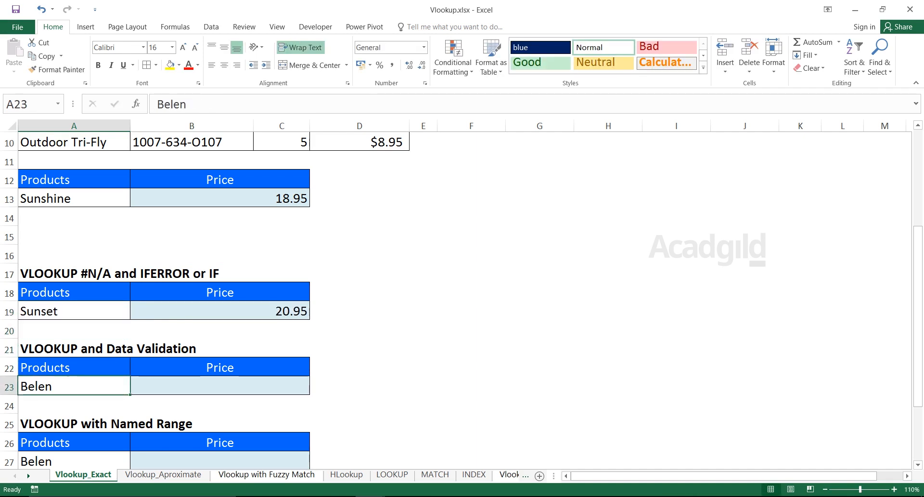
{"action": "key", "text": "Up"}
{"action": "key", "text": "Up"}
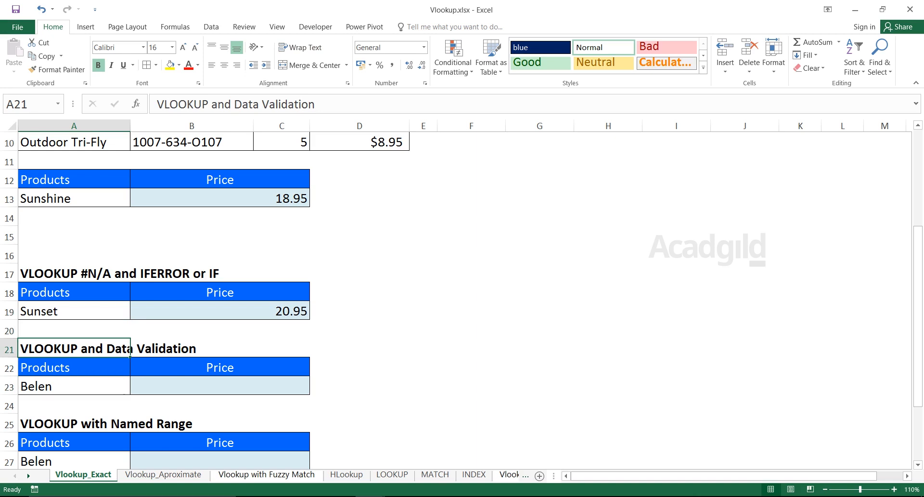
{"action": "key", "text": "shift+Right"}
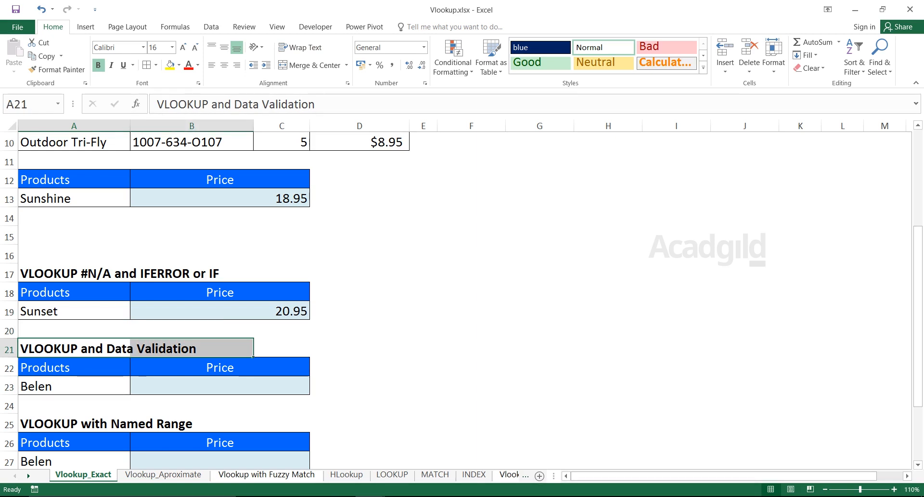
{"action": "key", "text": "Up"}
{"action": "key", "text": "Up"}
{"action": "key", "text": "Up"}
{"action": "key", "text": "Up"}
{"action": "key", "text": "shift+Right"}
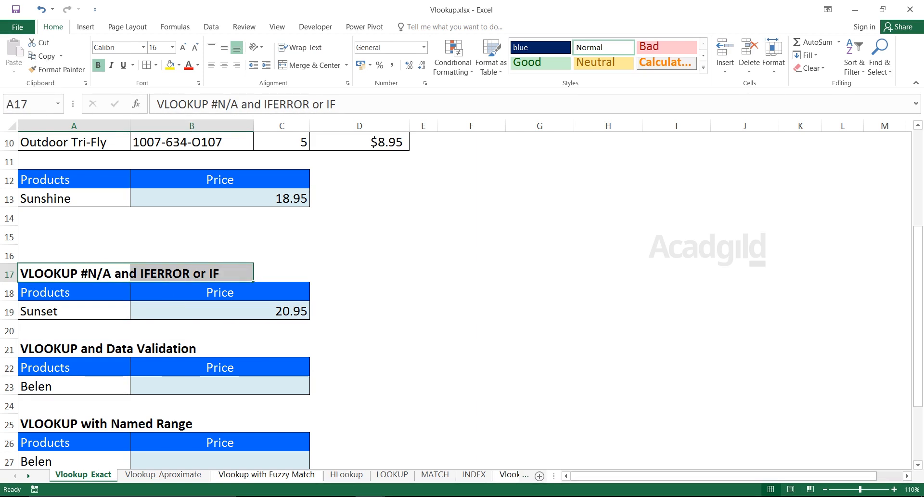
{"action": "key", "text": "Down"}
{"action": "key", "text": "Down"}
{"action": "key", "text": "Down"}
{"action": "key", "text": "Down"}
{"action": "key", "text": "shift+Right"}
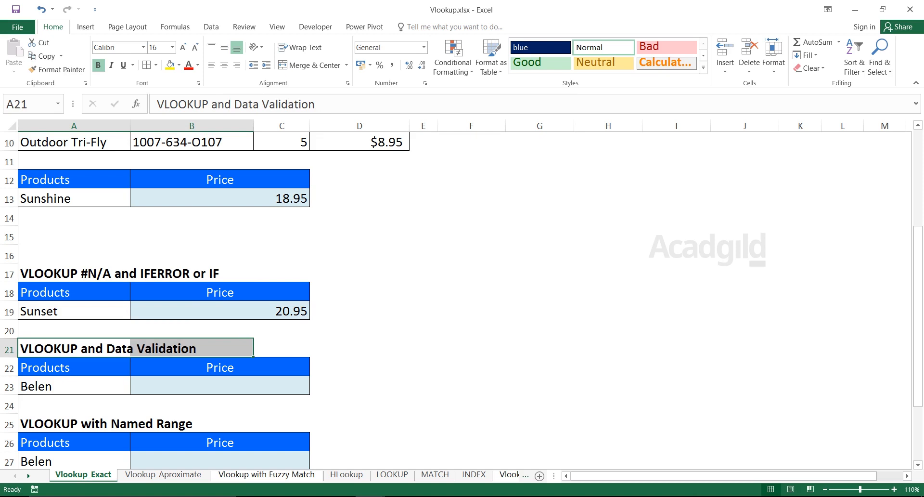
- Add a List data validation to product cell A23 using the product names in =$A$3:$A$10 as the source
{"action": "left_click", "coordinate": [74, 386]}
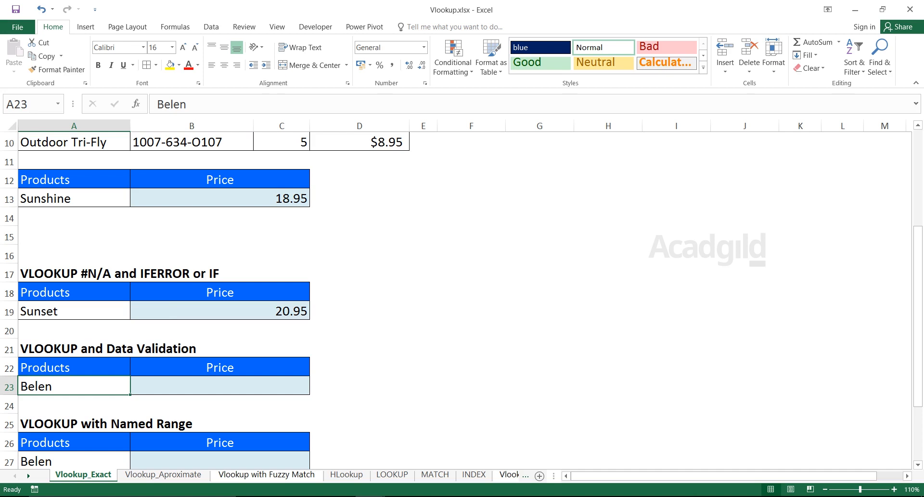
{"action": "left_click", "coordinate": [75, 367]}
{"action": "left_click", "coordinate": [74, 386]}
{"action": "left_click", "coordinate": [211, 27]}
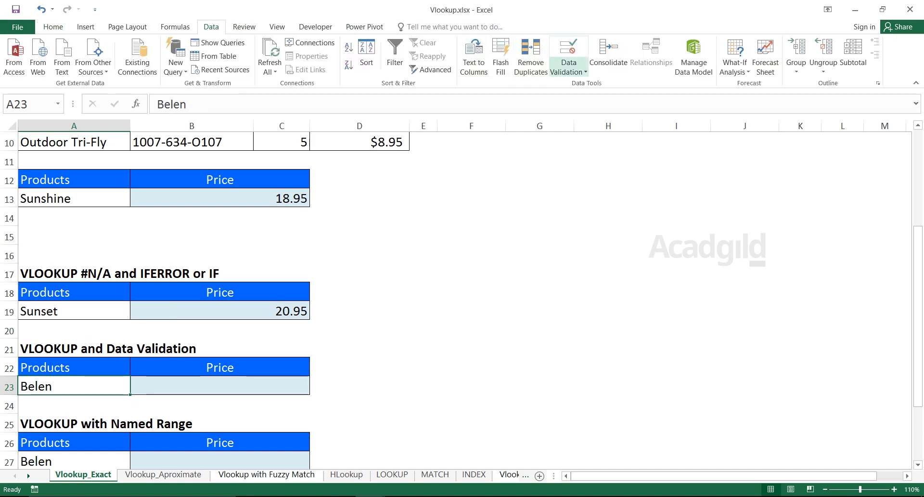
{"action": "left_click", "coordinate": [568, 48]}
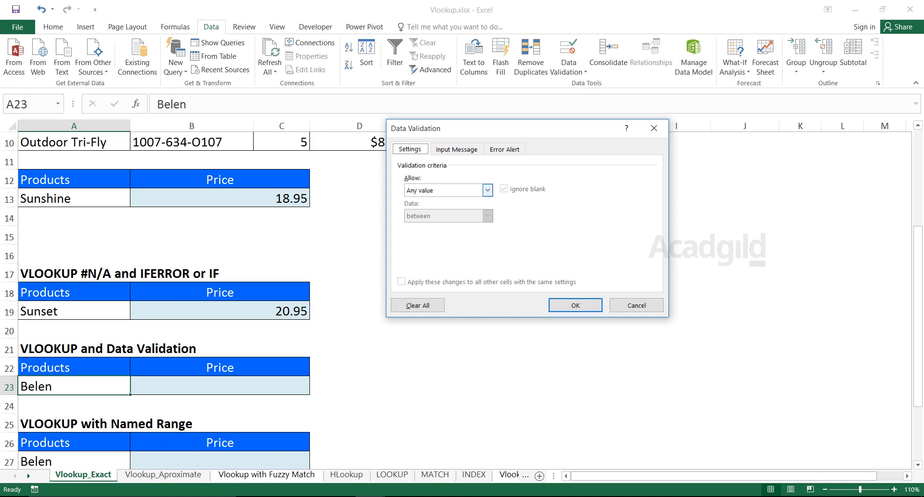
{"action": "left_click", "coordinate": [487, 190]}
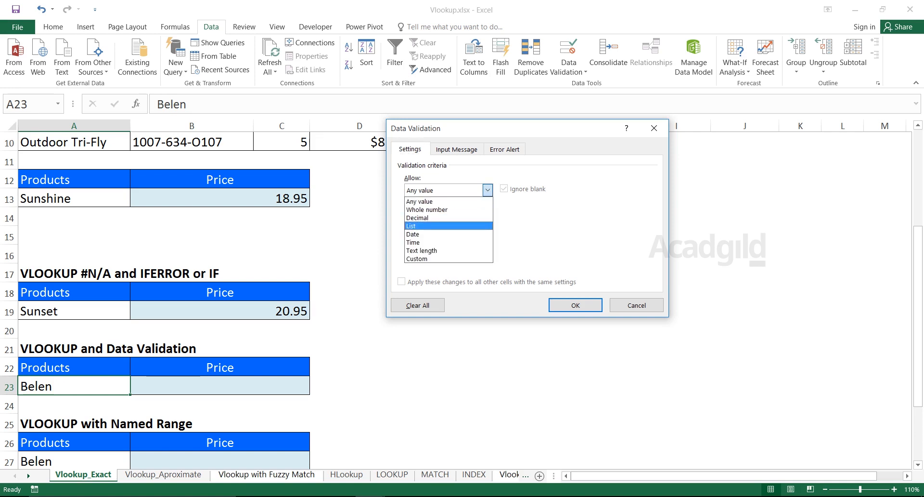
{"action": "left_click", "coordinate": [449, 226]}
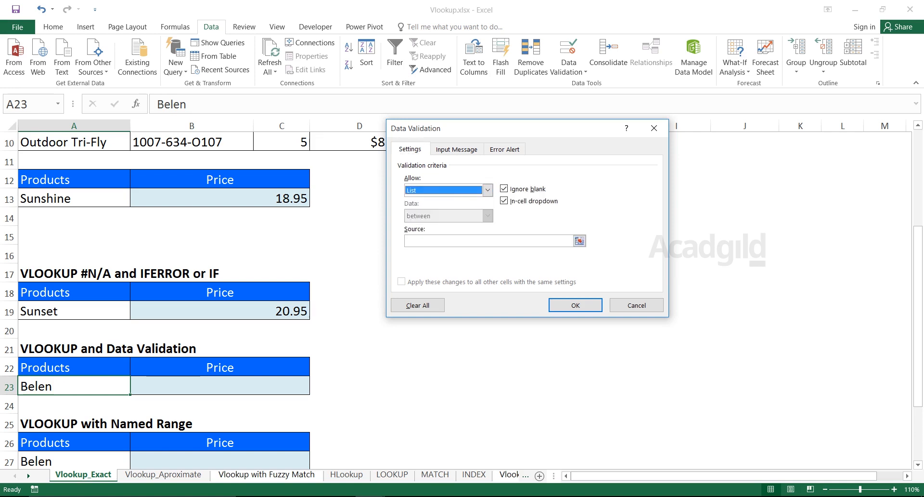
{"action": "left_click", "coordinate": [481, 240]}
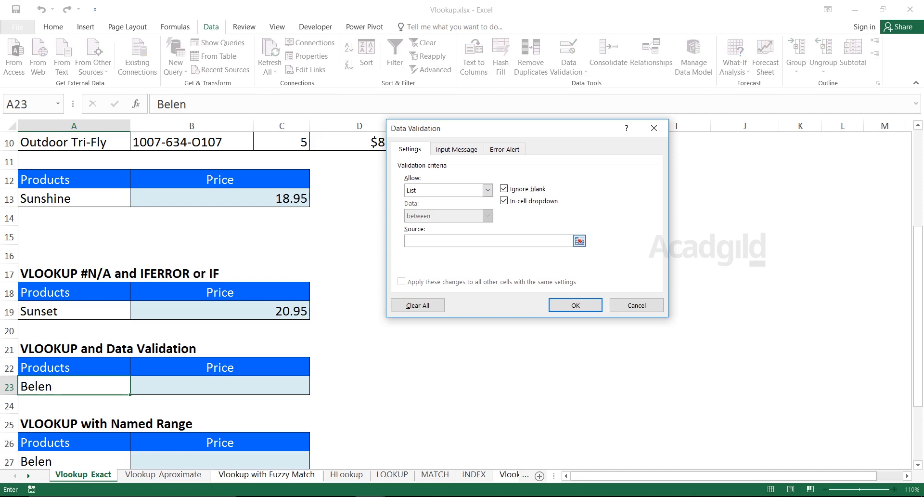
{"action": "left_click_drag", "start_coordinate": [918, 317], "coordinate": [917, 220]}
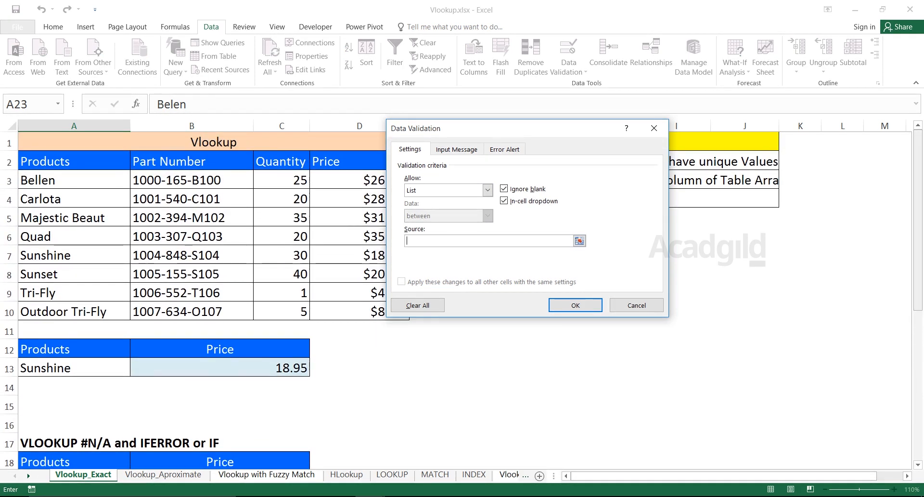
{"action": "left_click_drag", "start_coordinate": [121, 180], "coordinate": [120, 312]}
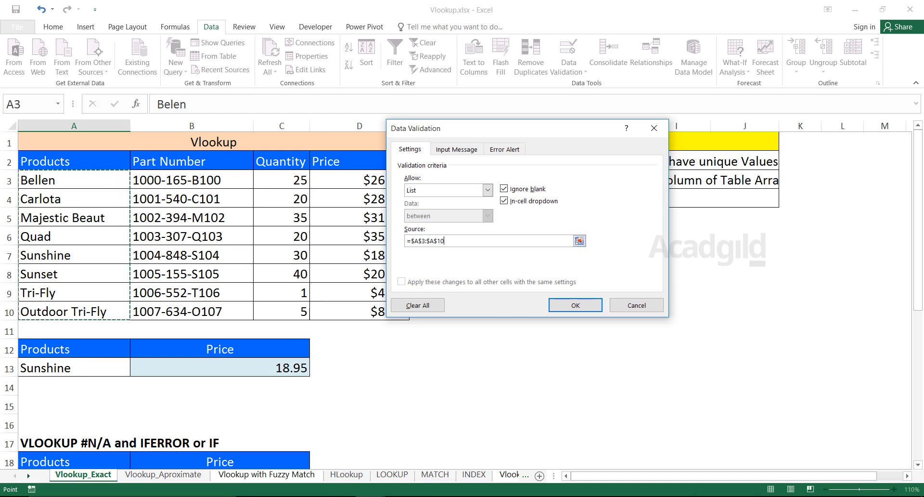
{"action": "left_click", "coordinate": [575, 304]}
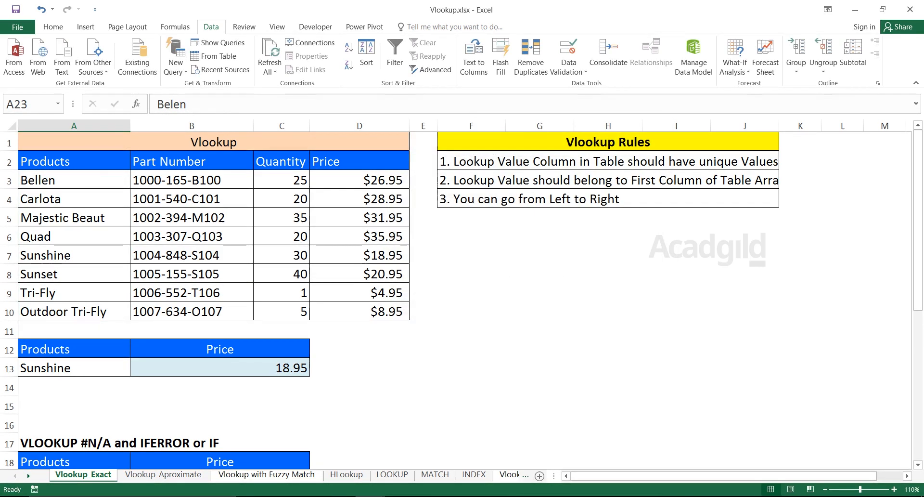
- Try out the validation list in A23 by choosing Carlota and finally Sunset
{"action": "left_click", "coordinate": [192, 292]}
{"action": "key", "text": "Left"}
{"action": "key", "text": "Down"}
{"action": "key", "text": "Down"}
{"action": "key", "text": "Down"}
{"action": "key", "text": "Down"}
{"action": "key", "text": "Down"}
{"action": "key", "text": "Down"}
{"action": "key", "text": "Down"}
{"action": "key", "text": "Down"}
{"action": "key", "text": "Down"}
{"action": "key", "text": "Down"}
{"action": "key", "text": "Down"}
{"action": "key", "text": "Down"}
{"action": "key", "text": "Down"}
{"action": "key", "text": "Down"}
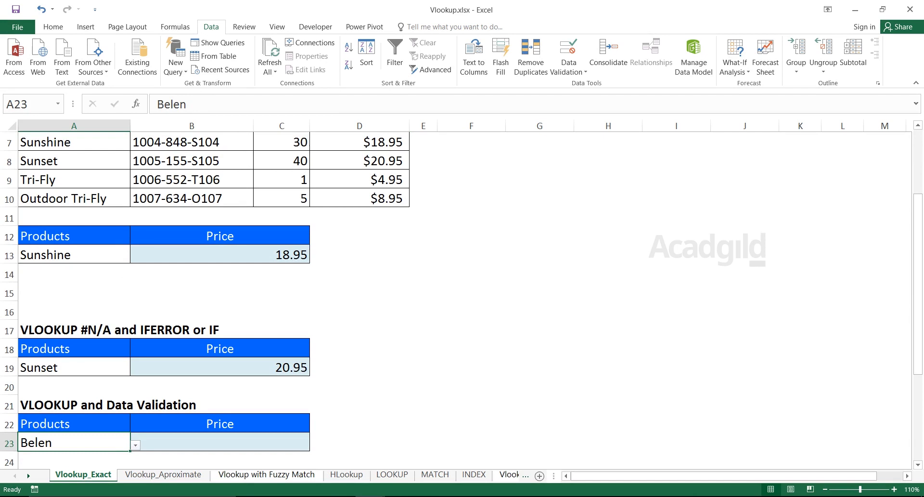
{"action": "key", "text": "Down"}
{"action": "key", "text": "Down"}
{"action": "key", "text": "Down"}
{"action": "key", "text": "Down"}
{"action": "key", "text": "Down"}
{"action": "key", "text": "Up"}
{"action": "key", "text": "Up"}
{"action": "key", "text": "Up"}
{"action": "key", "text": "Up"}
{"action": "key", "text": "Up"}
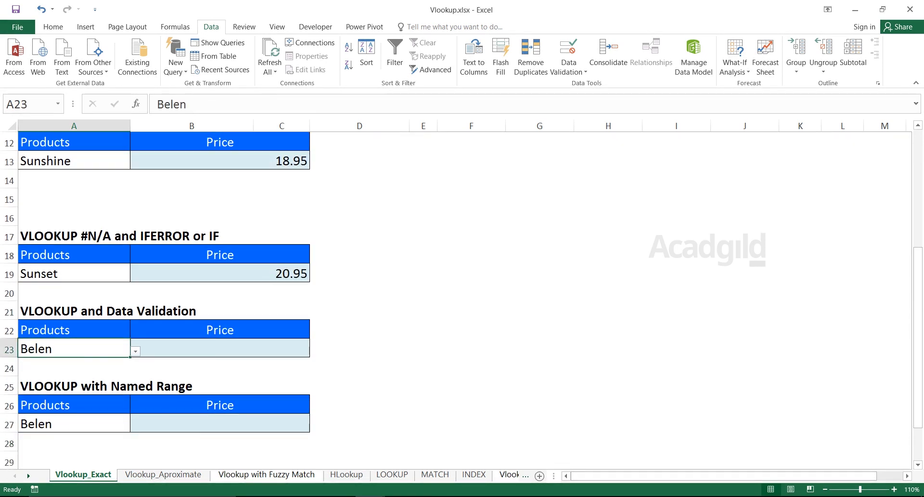
{"action": "key", "text": "alt+Down"}
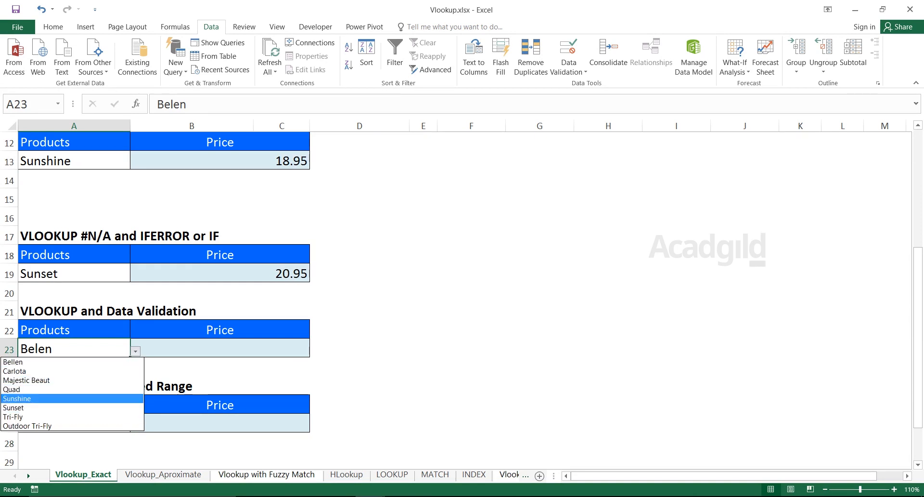
{"action": "left_click", "coordinate": [48, 371]}
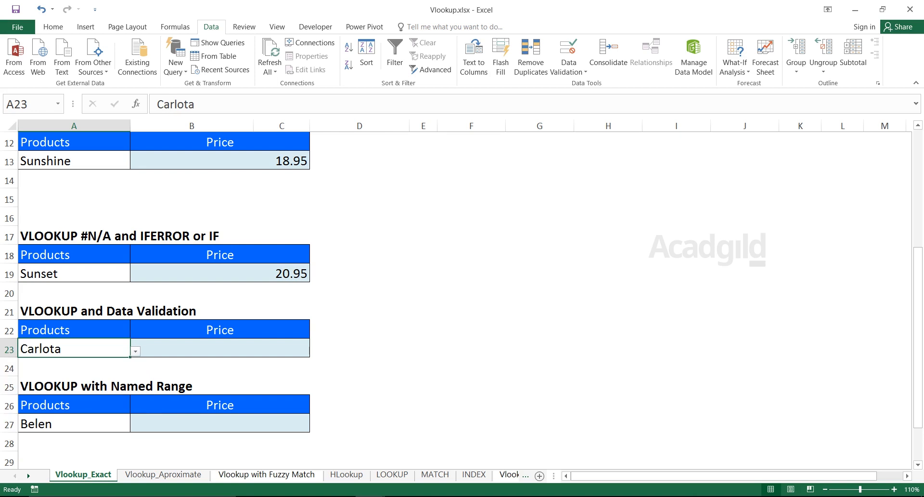
{"action": "left_click", "coordinate": [135, 351]}
{"action": "left_click", "coordinate": [48, 408]}
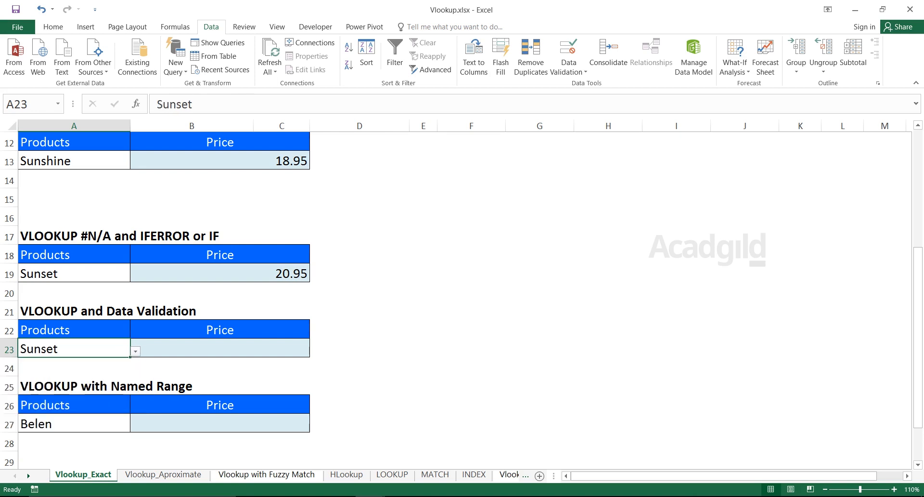
- Start a VLOOKUP formula in price cell B23 with A23 as the lookup value
{"action": "left_click", "coordinate": [220, 349]}
{"action": "type", "text": "=V"}
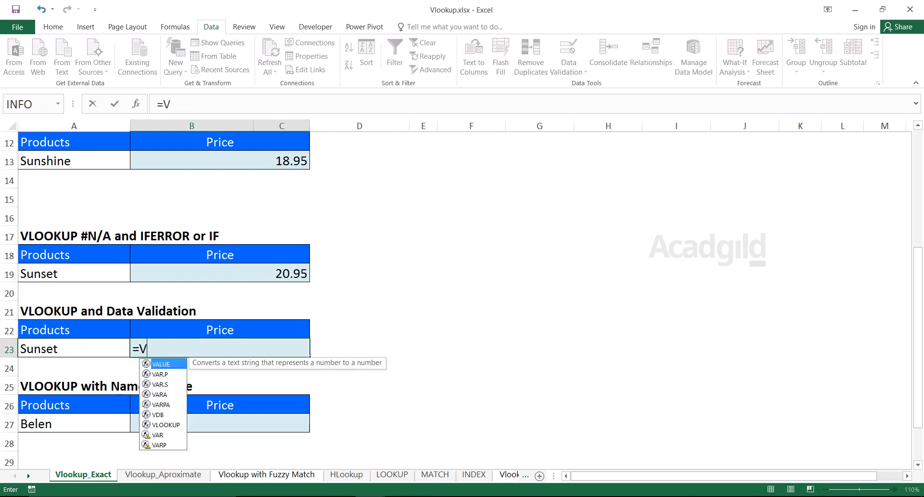
{"action": "type", "text": "look"}
{"action": "key", "text": "Tab"}
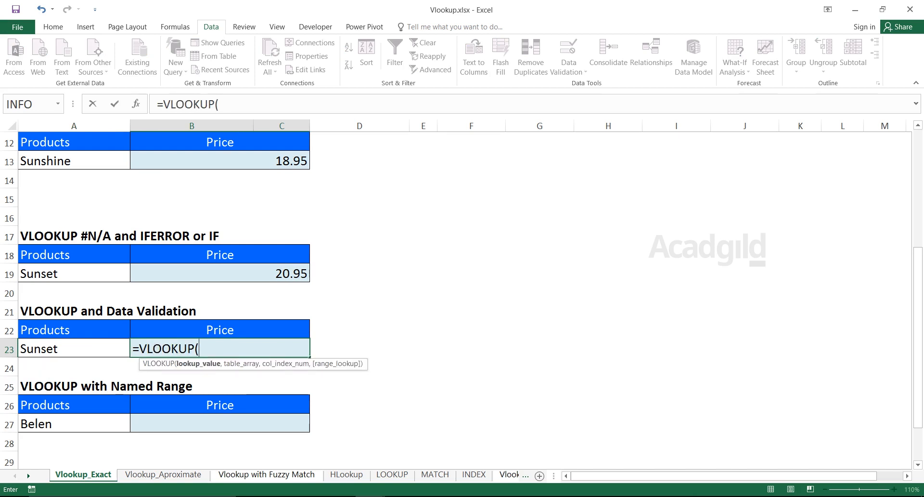
{"action": "key", "text": "Left"}
{"action": "type", "text": ","}
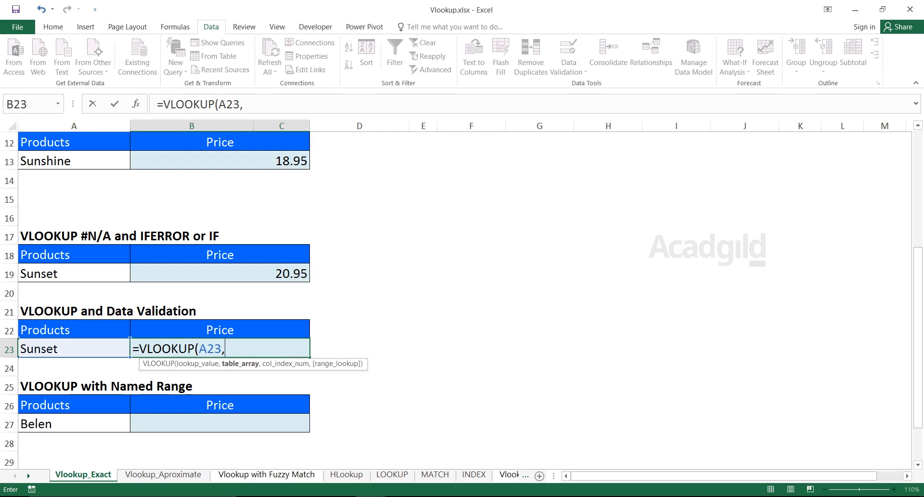
- Reference the product table A3:D10 as the table array of the B23 VLOOKUP
{"action": "key", "text": "Up"}
{"action": "key", "text": "Up"}
{"action": "key", "text": "Up"}
{"action": "key", "text": "Up"}
{"action": "key", "text": "Up"}
{"action": "key", "text": "Up"}
{"action": "key", "text": "Up"}
{"action": "key", "text": "Up"}
{"action": "key", "text": "Up"}
{"action": "key", "text": "Up"}
{"action": "key", "text": "Up"}
{"action": "key", "text": "Up"}
{"action": "key", "text": "Up"}
{"action": "key", "text": "Up"}
{"action": "key", "text": "Up"}
{"action": "key", "text": "Up"}
{"action": "key", "text": "Up"}
{"action": "key", "text": "Up"}
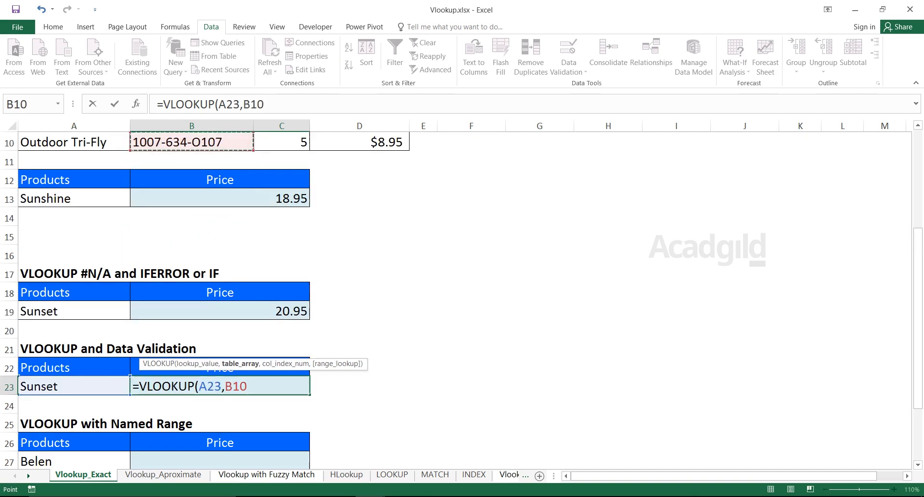
{"action": "key", "text": "Left"}
{"action": "key", "text": "Up"}
{"action": "key", "text": "Up"}
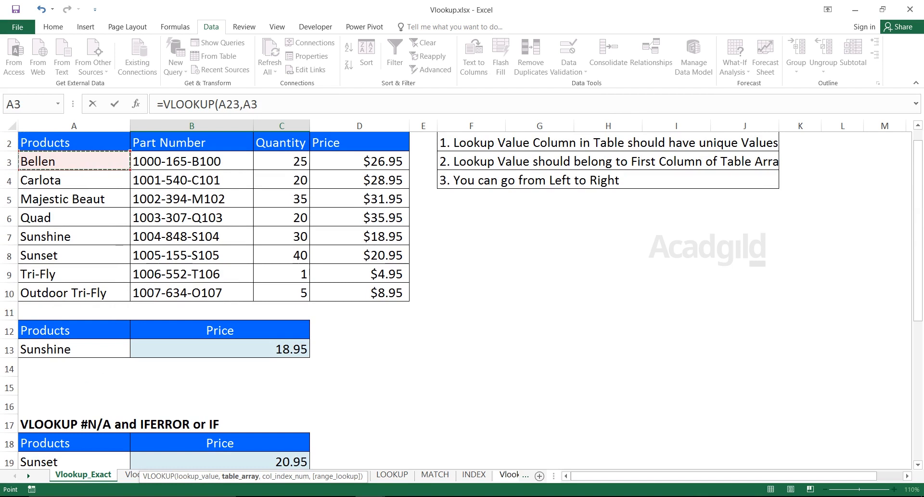
{"action": "key", "text": "shift+Right"}
{"action": "key", "text": "shift+Right"}
{"action": "key", "text": "shift+Right"}
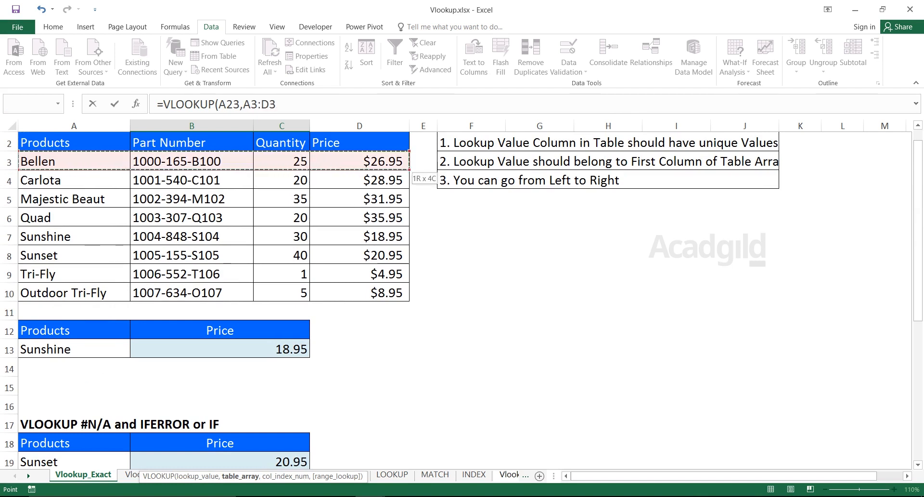
{"action": "key", "text": "ctrl+shift+Down"}
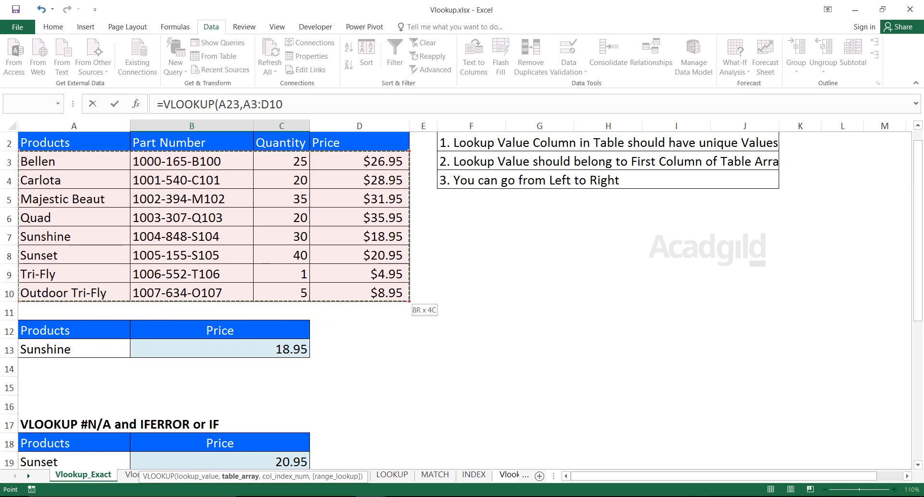
{"action": "left_click", "coordinate": [74, 161]}
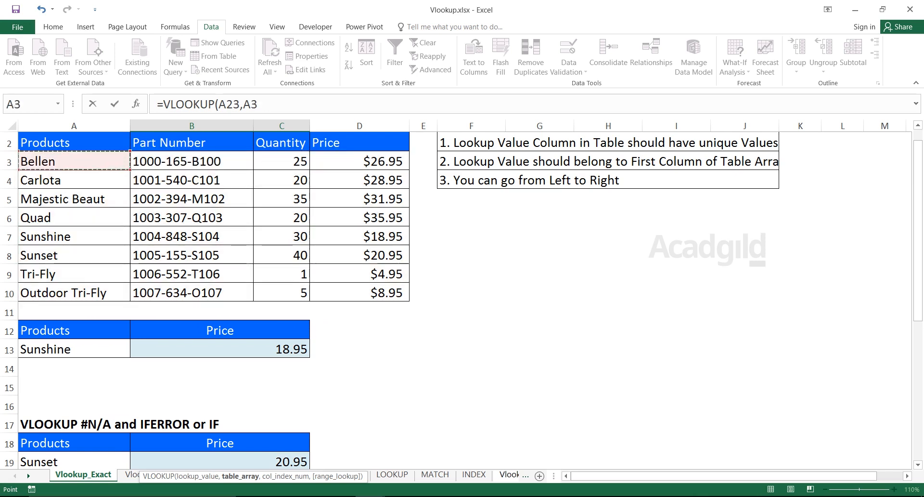
{"action": "key", "text": "ctrl+shift+Right"}
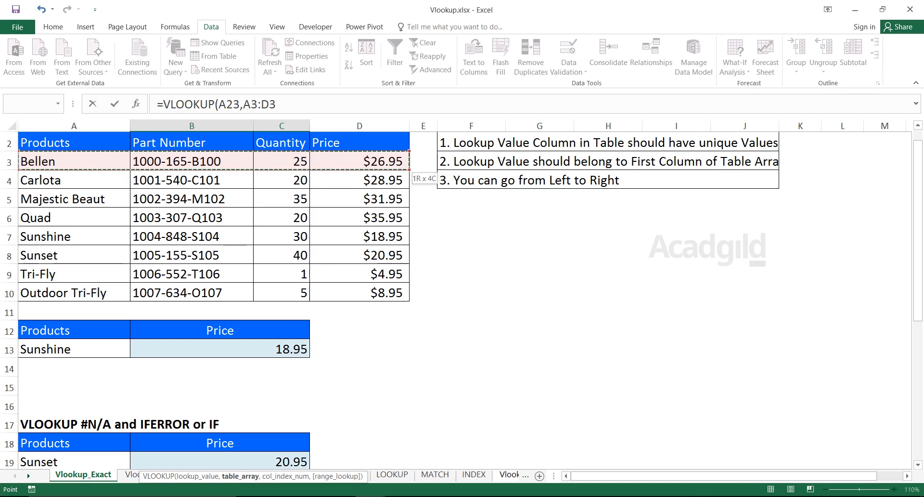
{"action": "key", "text": "ctrl+shift+Down"}
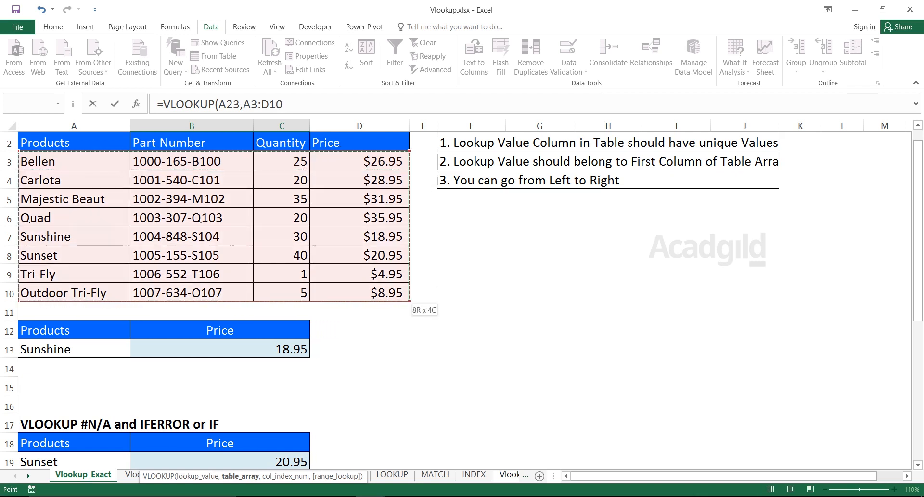
- Complete the B23 formula with column index 4 and exact match 0: =VLOOKUP(A23,A3:D10,4,0)
{"action": "type", "text": ","}
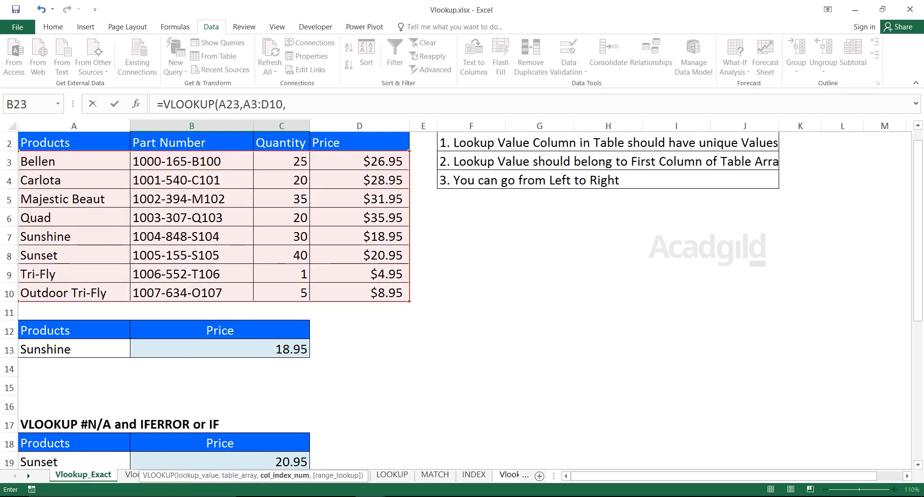
{"action": "type", "text": "4,"}
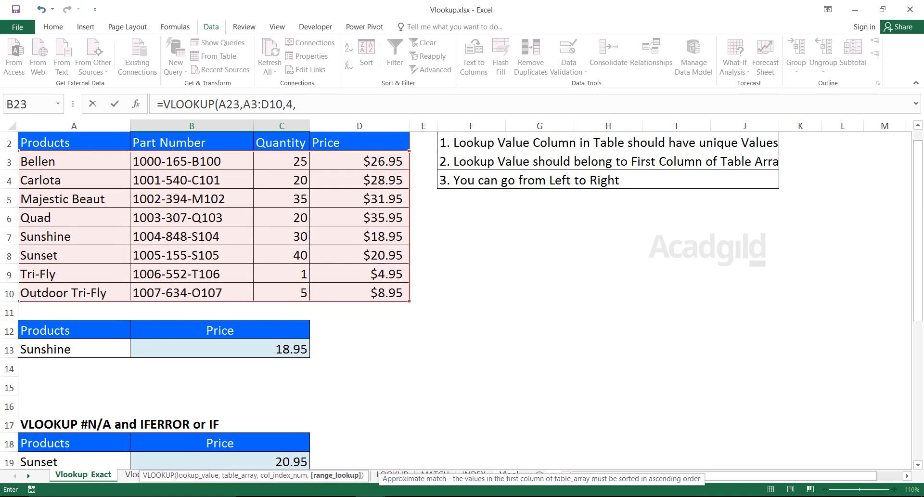
{"action": "type", "text": "0)"}
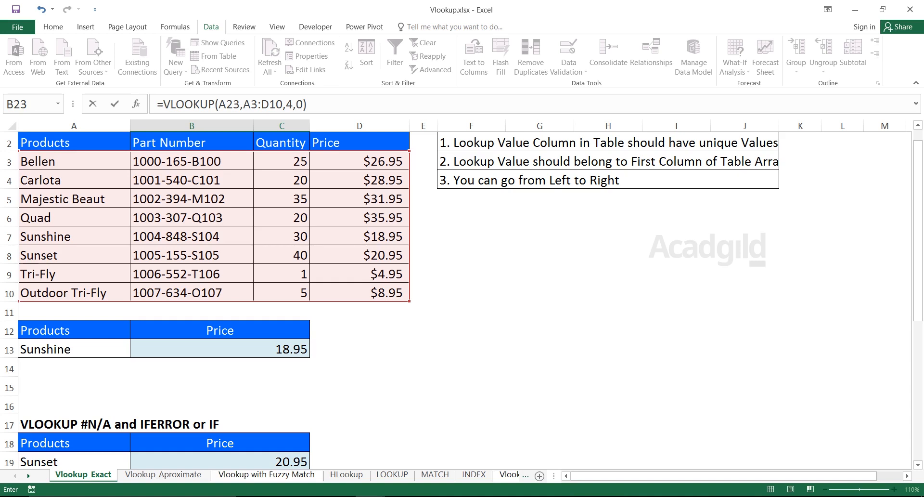
{"action": "key", "text": "Return"}
{"action": "key", "text": "Return"}
{"action": "key", "text": "Return"}
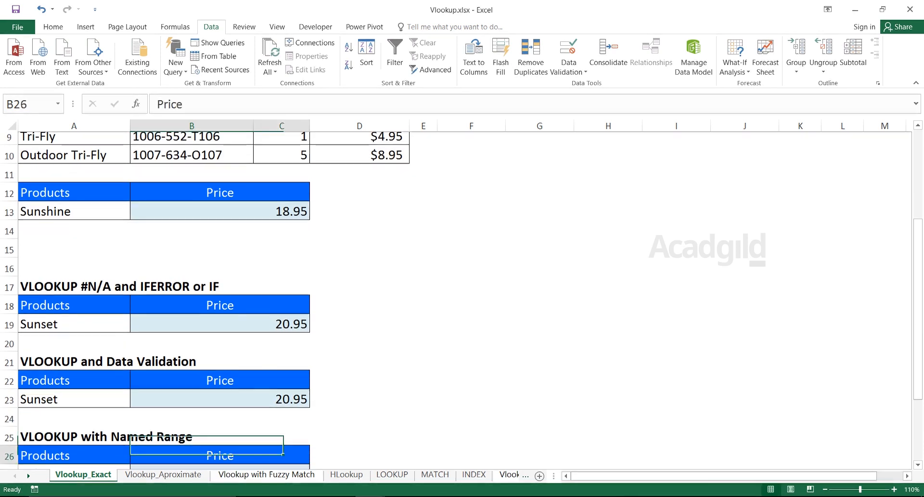
- Choose Carlota from the validation list in product cell A23 to test the price lookup
{"action": "key", "text": "Up"}
{"action": "key", "text": "Up"}
{"action": "key", "text": "Up"}
{"action": "key", "text": "Left"}
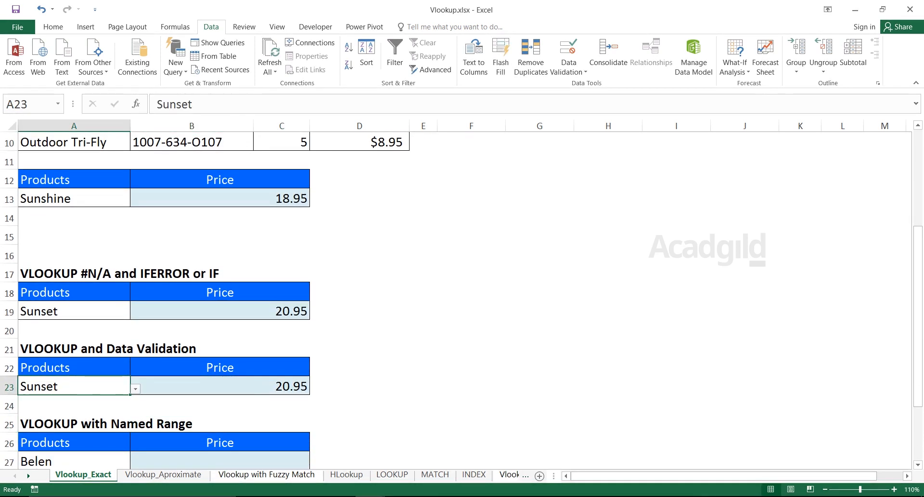
{"action": "key", "text": "alt+Down"}
{"action": "key", "text": "Up"}
{"action": "key", "text": "Up"}
{"action": "key", "text": "Up"}
{"action": "key", "text": "Up"}
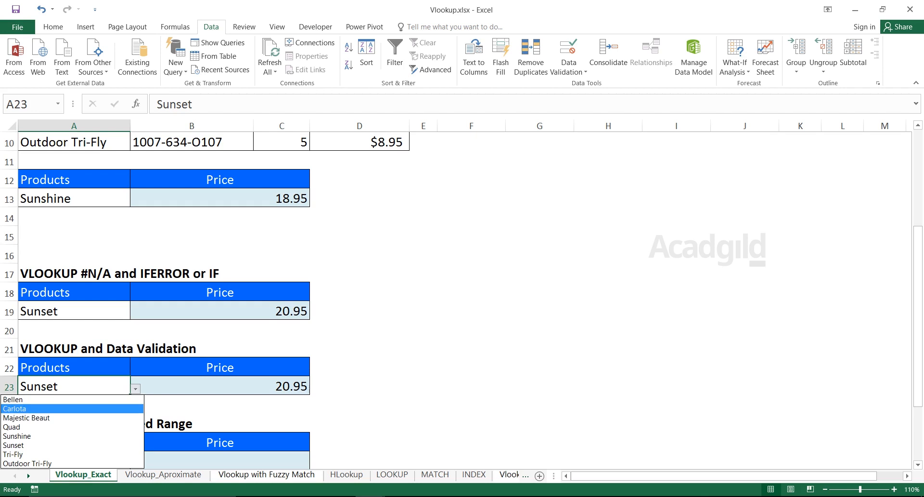
{"action": "key", "text": "Return"}
- Switch the product in A23 to Quad using the validation list
{"action": "key", "text": "alt+Down"}
{"action": "key", "text": "Down"}
{"action": "key", "text": "Down"}
{"action": "key", "text": "Down"}
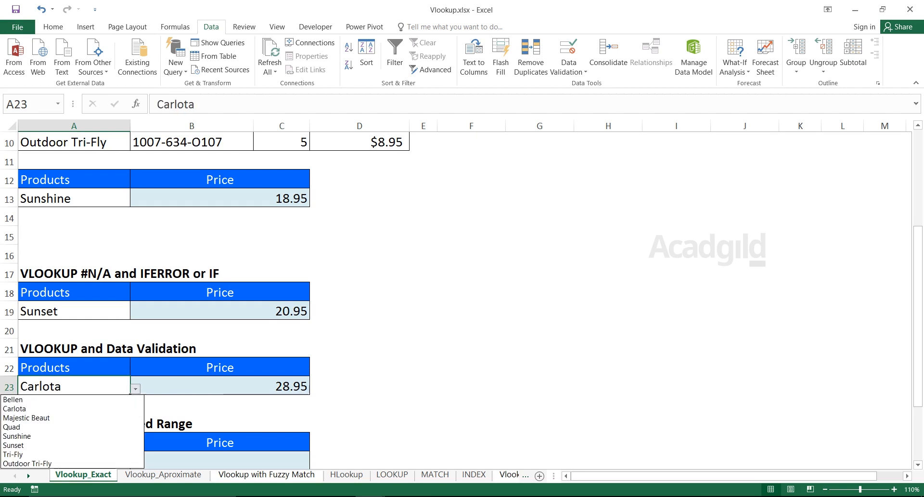
{"action": "key", "text": "Up"}
{"action": "key", "text": "Return"}
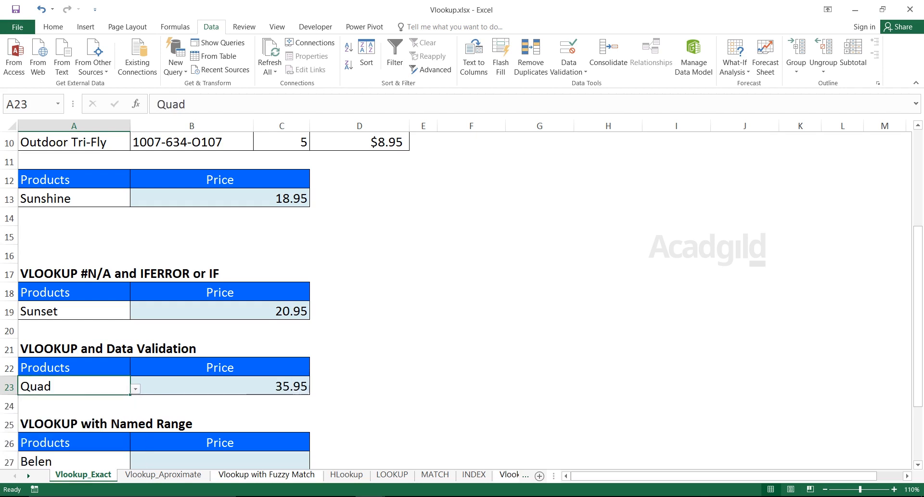
- Set the product in A23 to Sunset from the validation list
{"action": "key", "text": "alt+Down"}
{"action": "key", "text": "Down"}
{"action": "key", "text": "Down"}
{"action": "key", "text": "Return"}
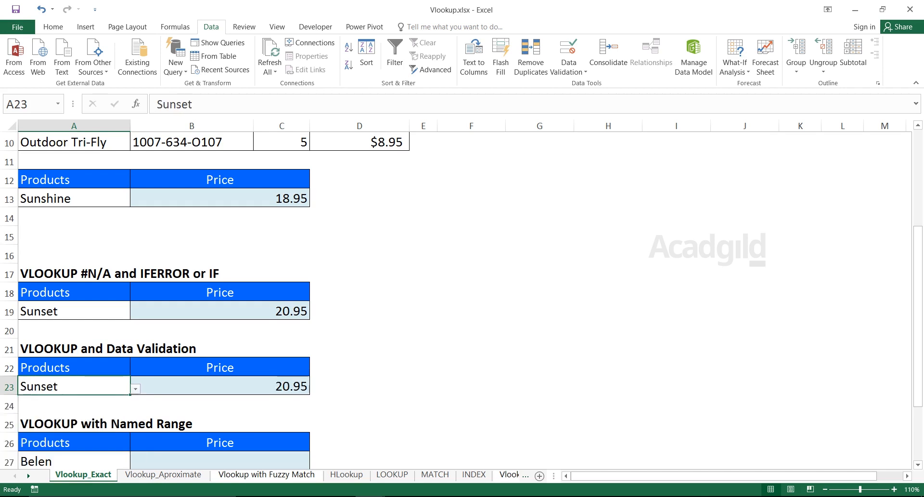
{"action": "key", "text": "shift+Right"}
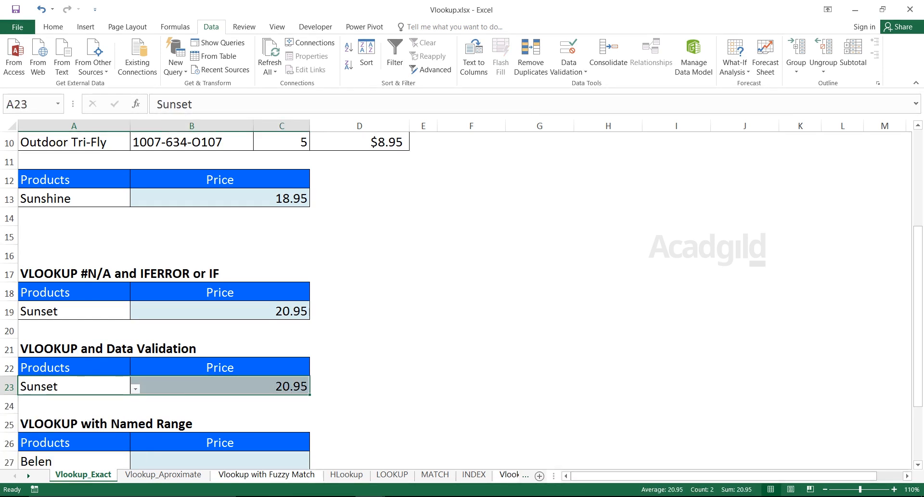
{"action": "key", "text": "shift+Left"}
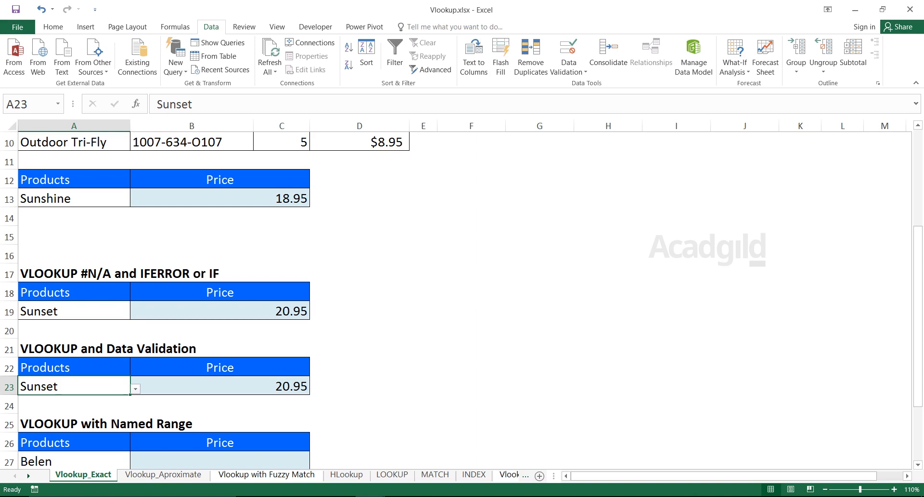
- Examine the VLOOKUP with Named Range section in rows 25 to 27 and its heading in A25
{"action": "key", "text": "Down"}
{"action": "key", "text": "Down"}
{"action": "key", "text": "Down"}
{"action": "key", "text": "Down"}
{"action": "key", "text": "Down"}
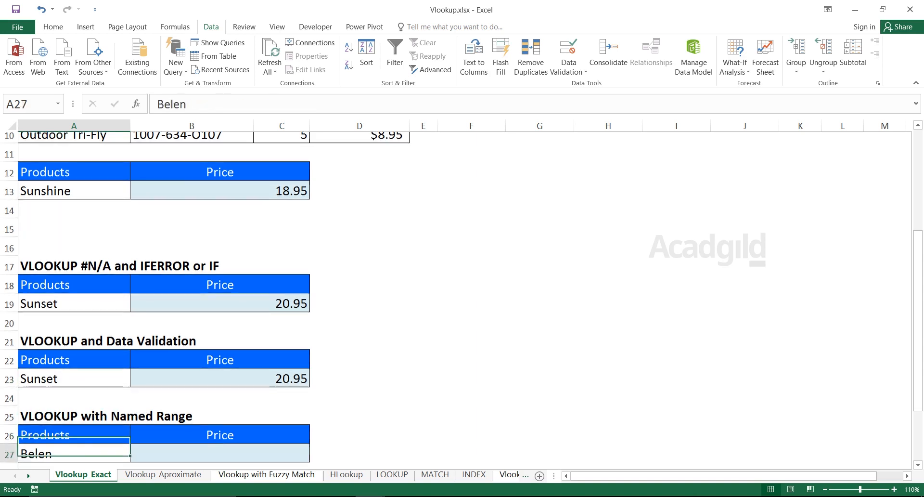
{"action": "key", "text": "Up"}
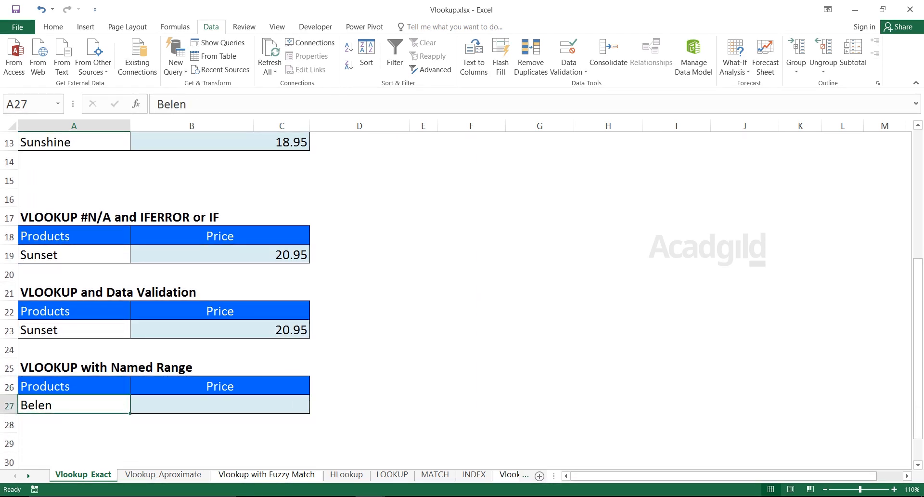
{"action": "key", "text": "Up"}
{"action": "key", "text": "Up"}
{"action": "key", "text": "shift+Right"}
{"action": "key", "text": "shift+Left"}
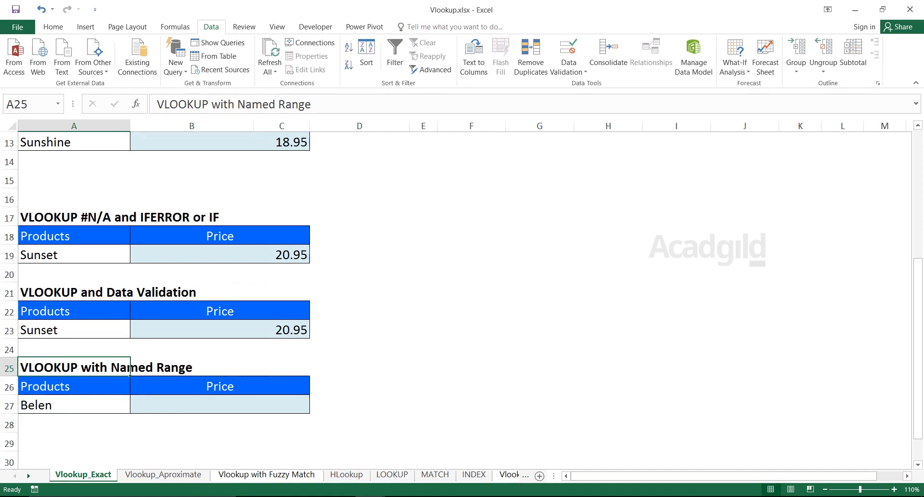
{"action": "key", "text": "shift+Right"}
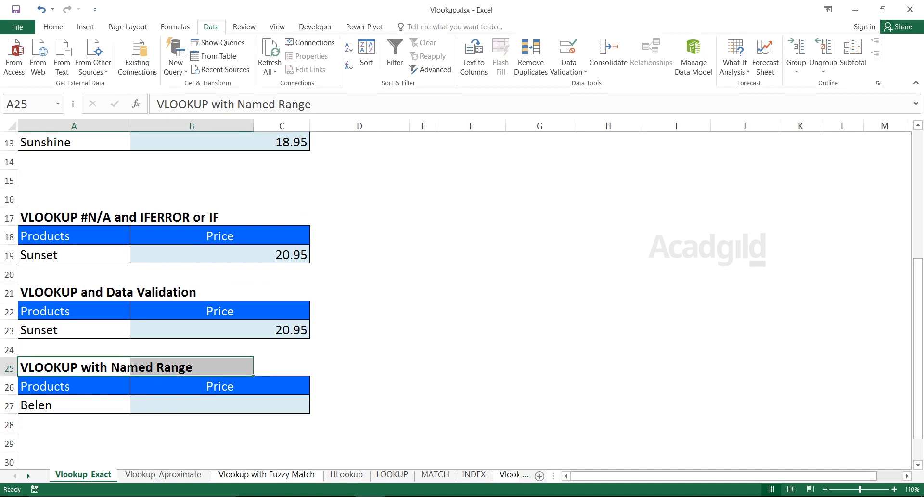
{"action": "key", "text": "shift+Left"}
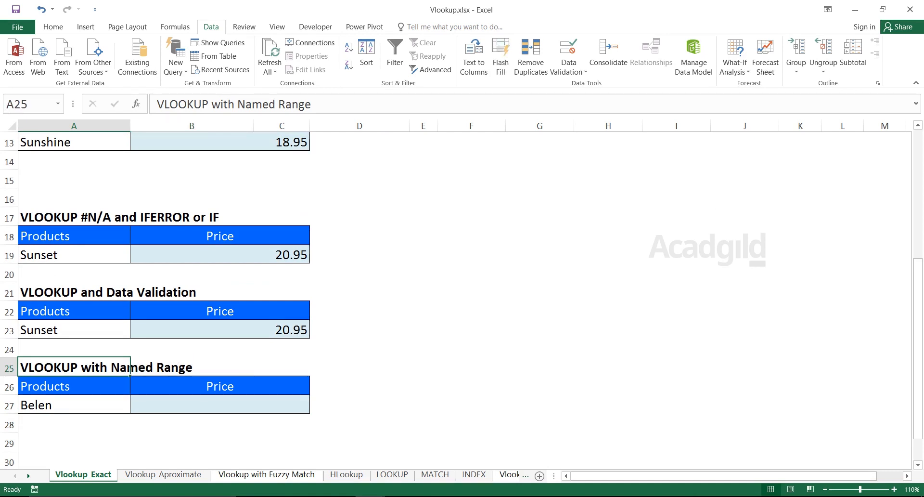
{"action": "key", "text": "shift+Right"}
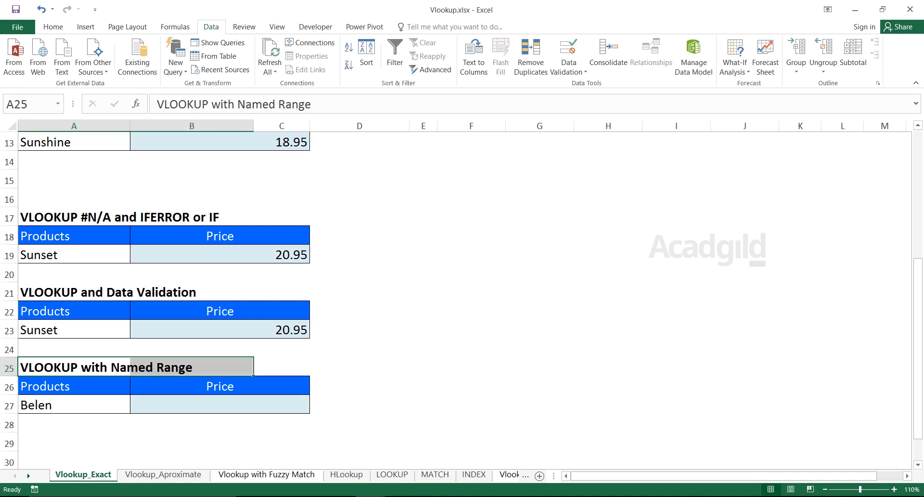
- Inspect how cell G16 gets its address by highlighting column G together with row 16
{"action": "key", "text": "Right"}
{"action": "left_click", "coordinate": [539, 197]}
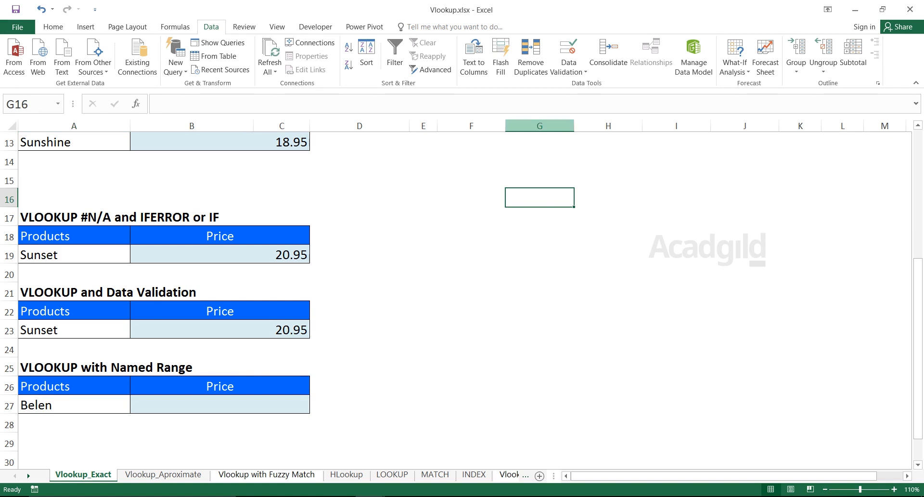
{"action": "left_click", "coordinate": [540, 126]}
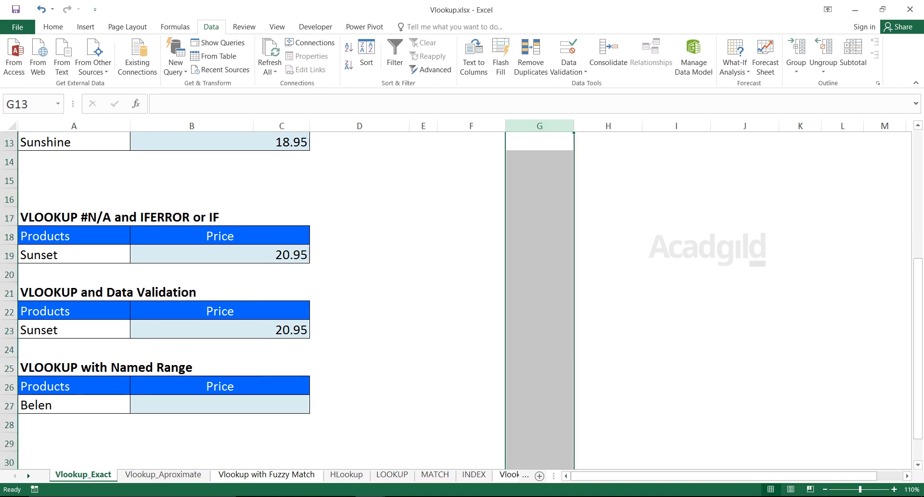
{"action": "left_click", "coordinate": [8, 199], "text": "ctrl"}
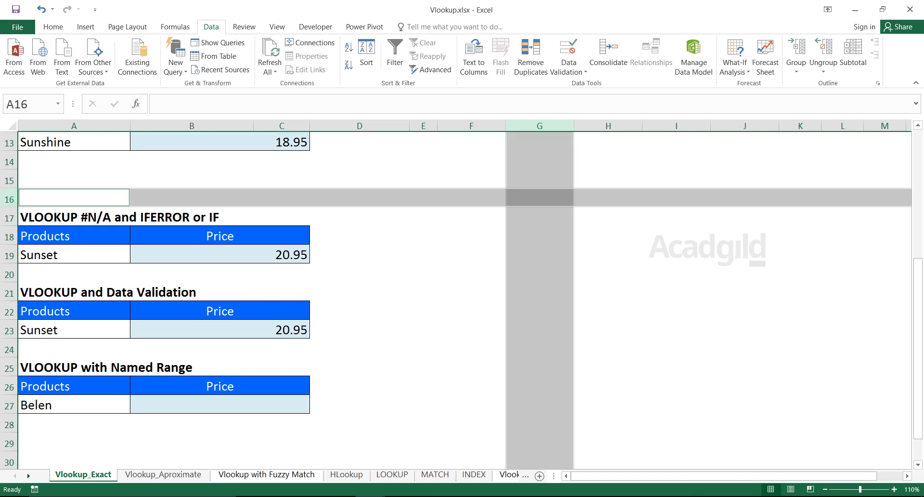
{"action": "left_click", "coordinate": [539, 197]}
{"action": "left_click", "coordinate": [676, 198]}
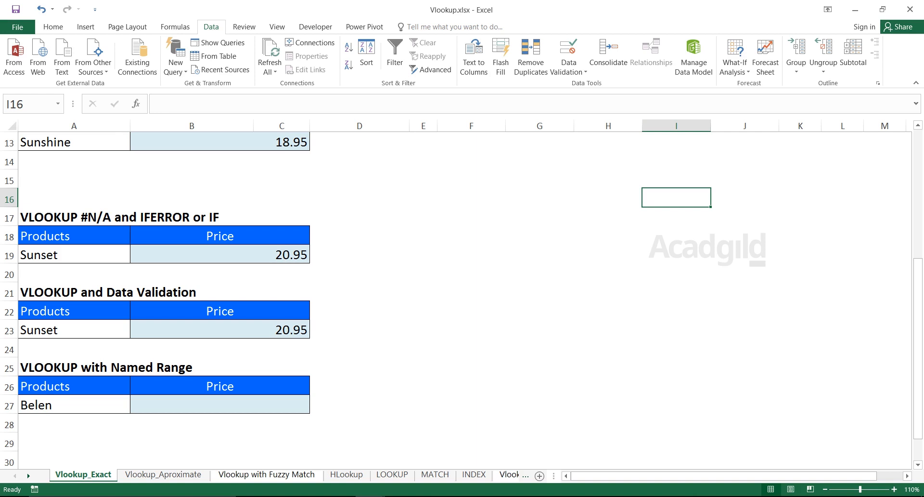
- Define a named range for the product table A3:D10, using a person's first name as the range name
{"action": "left_click", "coordinate": [220, 405]}
{"action": "left_click", "coordinate": [192, 217]}
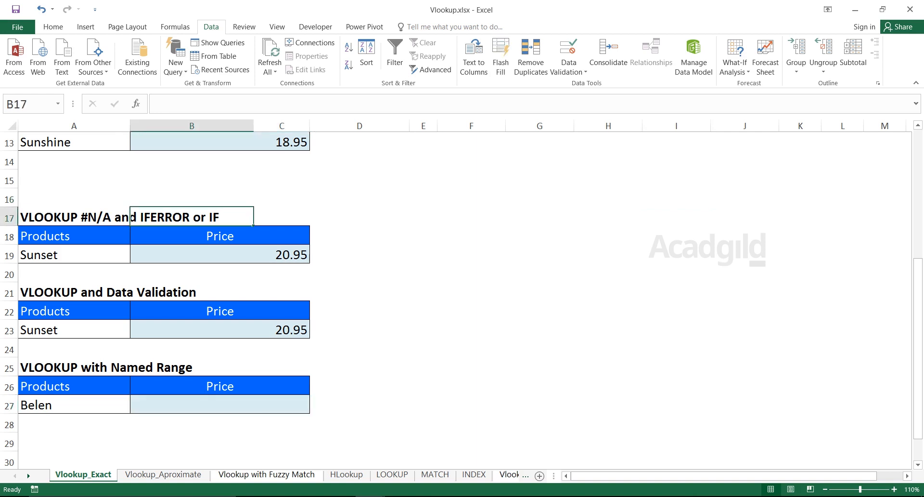
{"action": "key", "text": "ctrl+Up"}
{"action": "key", "text": "ctrl+Up"}
{"action": "key", "text": "ctrl+Up"}
{"action": "key", "text": "ctrl+Up"}
{"action": "key", "text": "Left"}
{"action": "key", "text": "Down"}
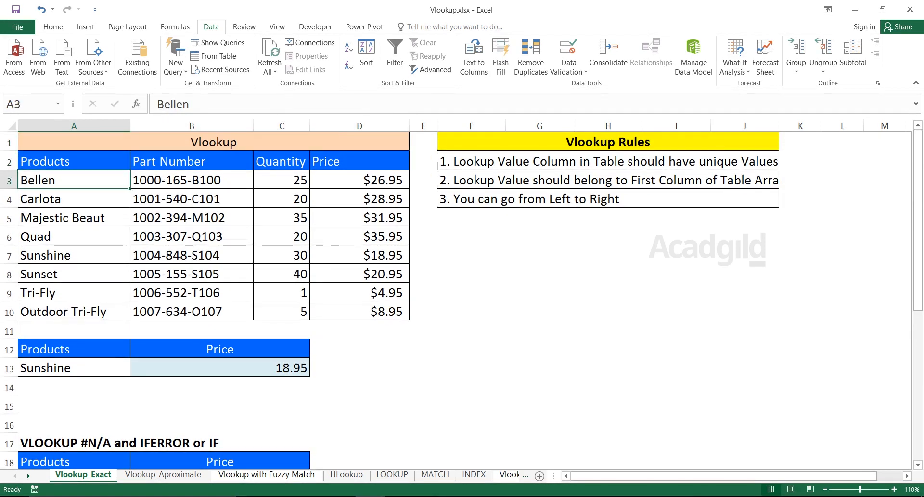
{"action": "key", "text": "Down"}
{"action": "key", "text": "Up"}
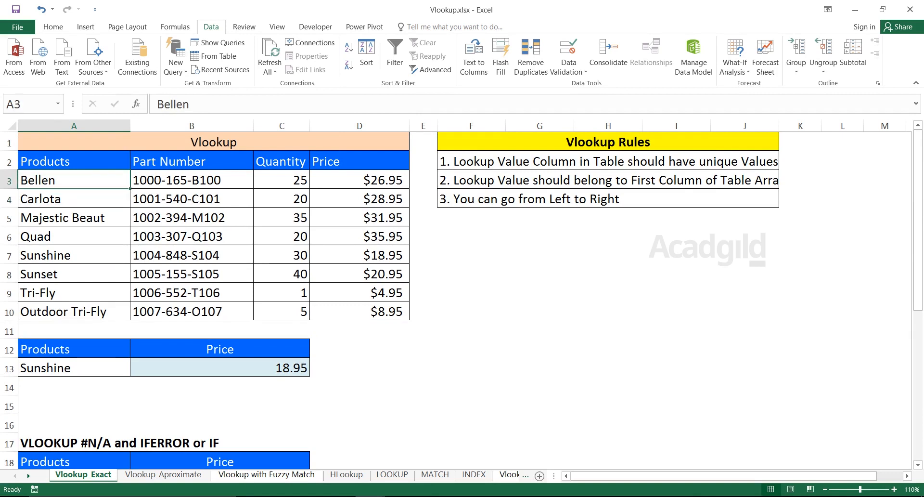
{"action": "key", "text": "ctrl+shift+Right"}
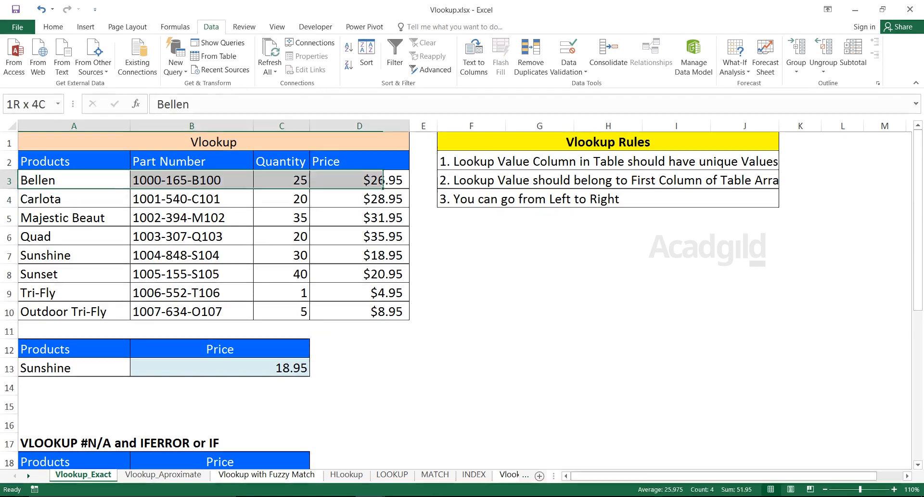
{"action": "key", "text": "ctrl+shift+Down"}
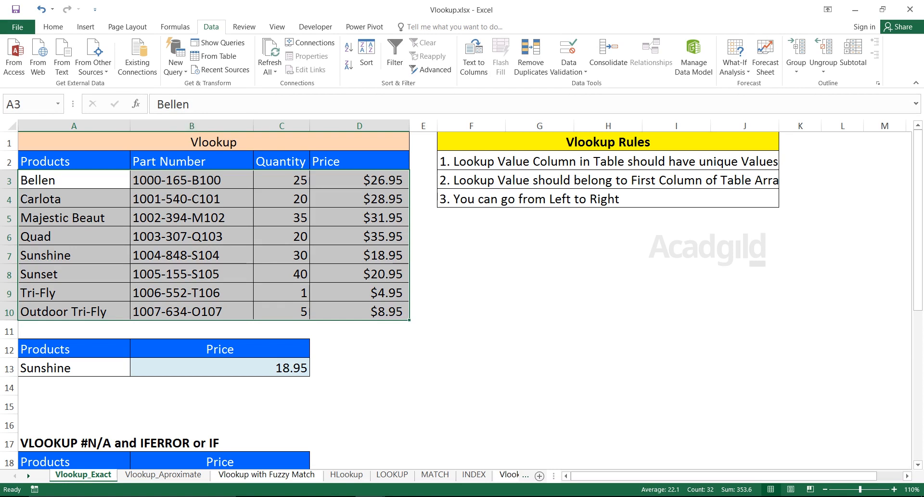
{"action": "left_click", "coordinate": [19, 104]}
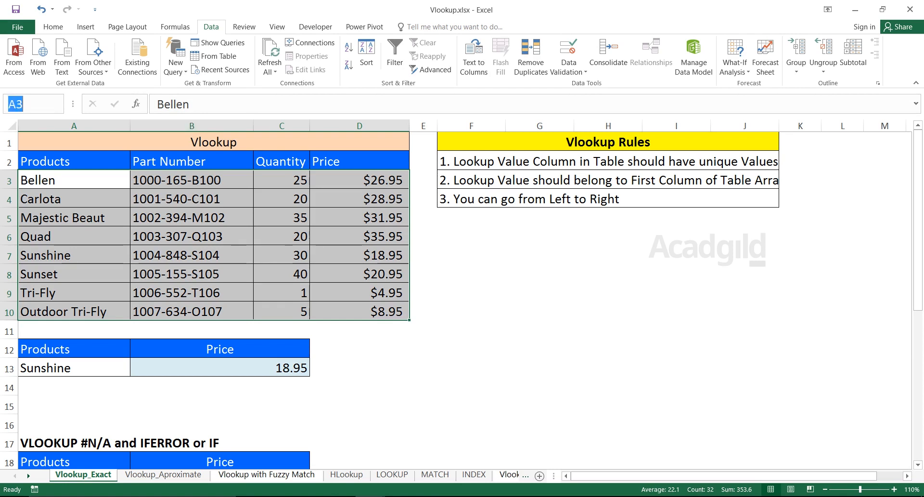
{"action": "type", "text": "Pavan"}
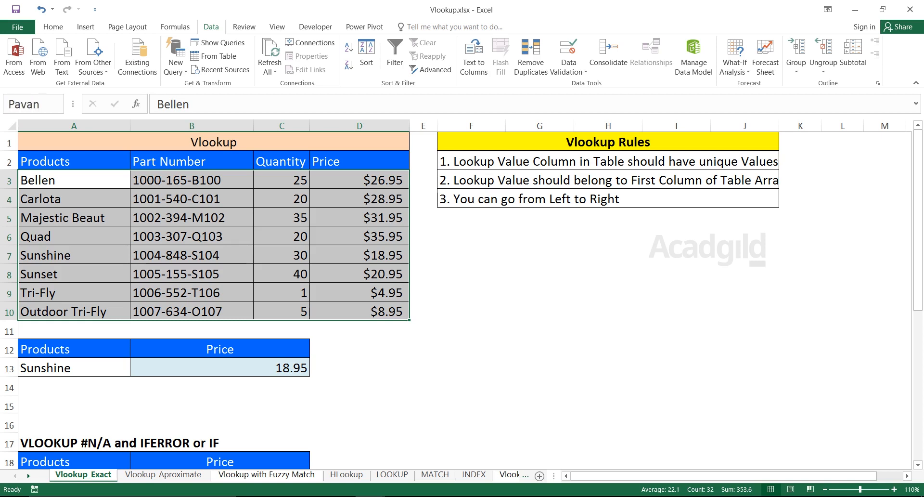
{"action": "key", "text": "Return"}
- Check the new named range by jumping to it from an empty cell through the list of defined names
{"action": "left_click", "coordinate": [676, 254]}
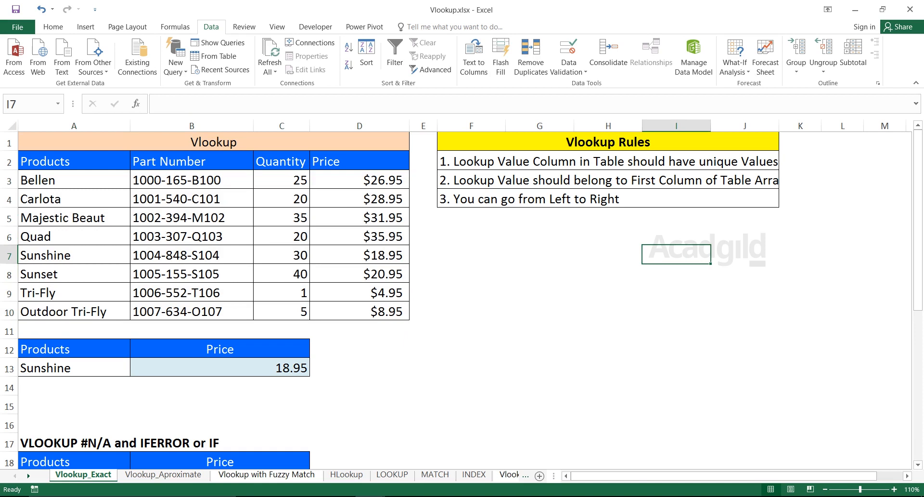
{"action": "left_click", "coordinate": [58, 104]}
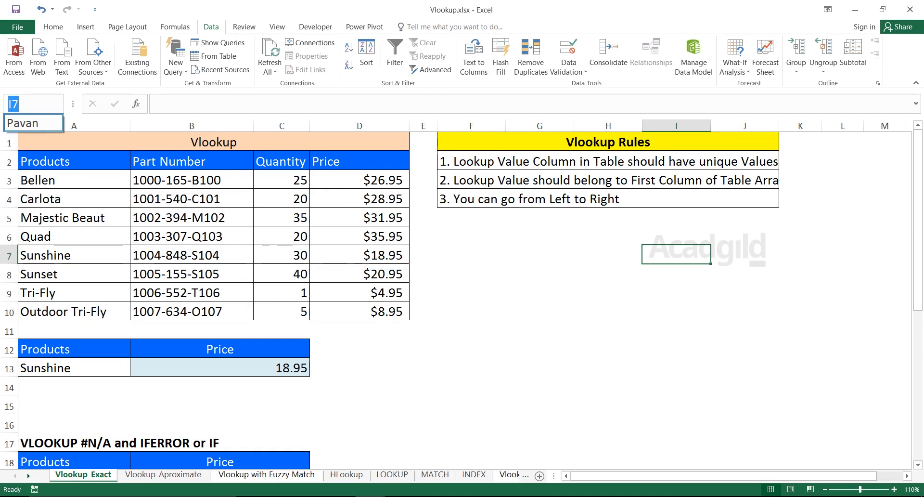
{"action": "left_click", "coordinate": [23, 123]}
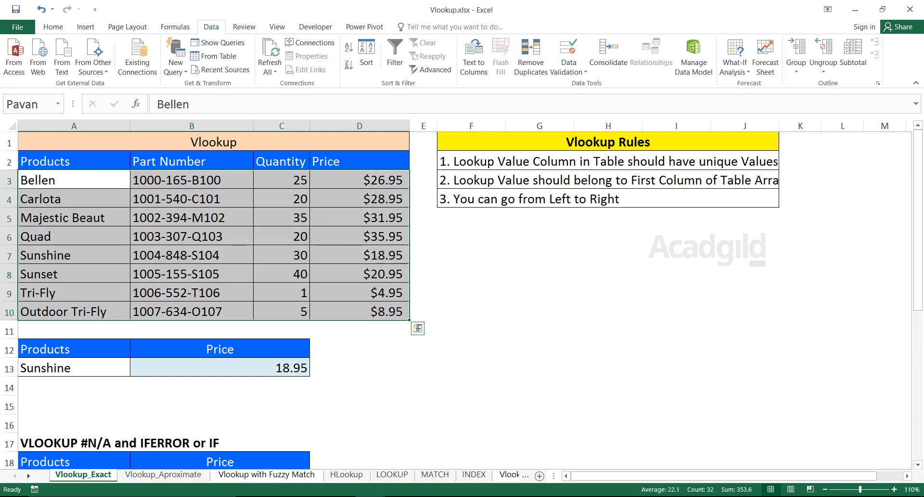
- Start a VLOOKUP formula in price cell B27 with A27 as the lookup value
{"action": "key", "text": "ctrl+Down"}
{"action": "key", "text": "ctrl+Down"}
{"action": "key", "text": "ctrl+Down"}
{"action": "key", "text": "ctrl+Down"}
{"action": "key", "text": "ctrl+Down"}
{"action": "key", "text": "ctrl+Down"}
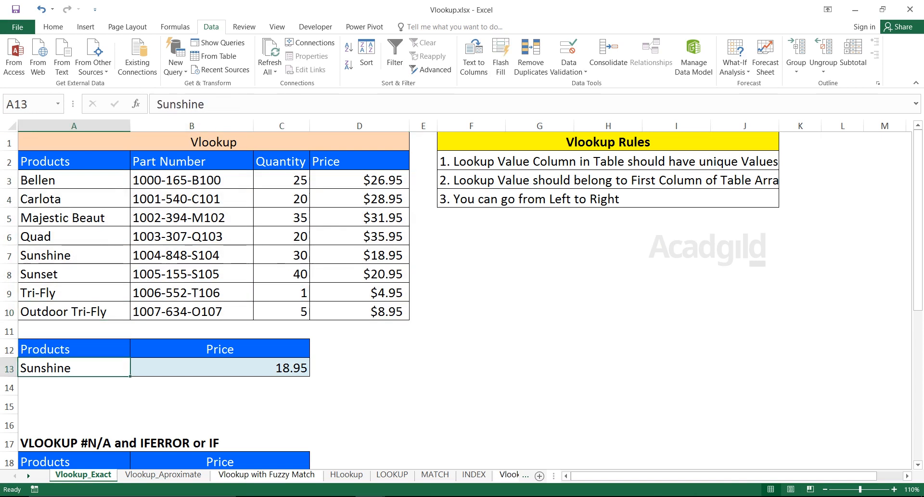
{"action": "key", "text": "ctrl+Up"}
{"action": "key", "text": "ctrl+Up"}
{"action": "key", "text": "Right"}
{"action": "key", "text": "Down"}
{"action": "key", "text": "Up"}
{"action": "key", "text": "Up"}
{"action": "key", "text": "Down"}
{"action": "key", "text": "Down"}
{"action": "key", "text": "Down"}
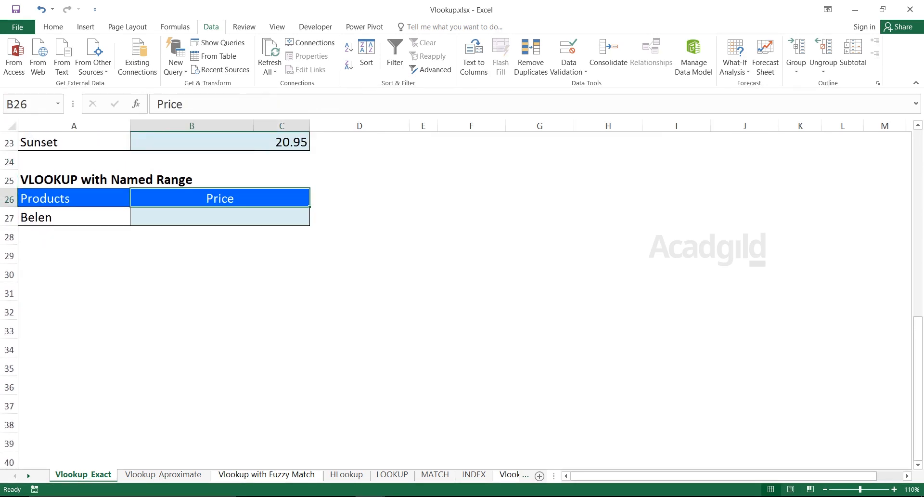
{"action": "type", "text": "=va"}
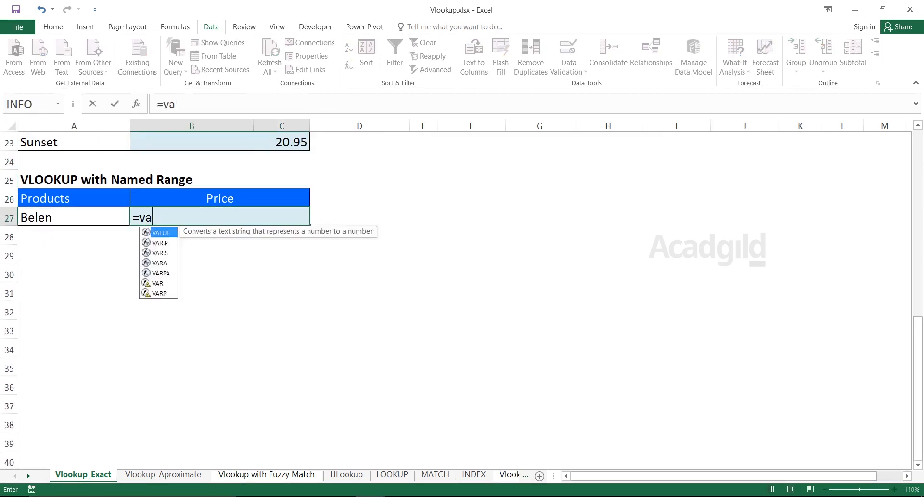
{"action": "key", "text": "BackSpace"}
{"action": "type", "text": "l"}
{"action": "key", "text": "Tab"}
{"action": "key", "text": "Left"}
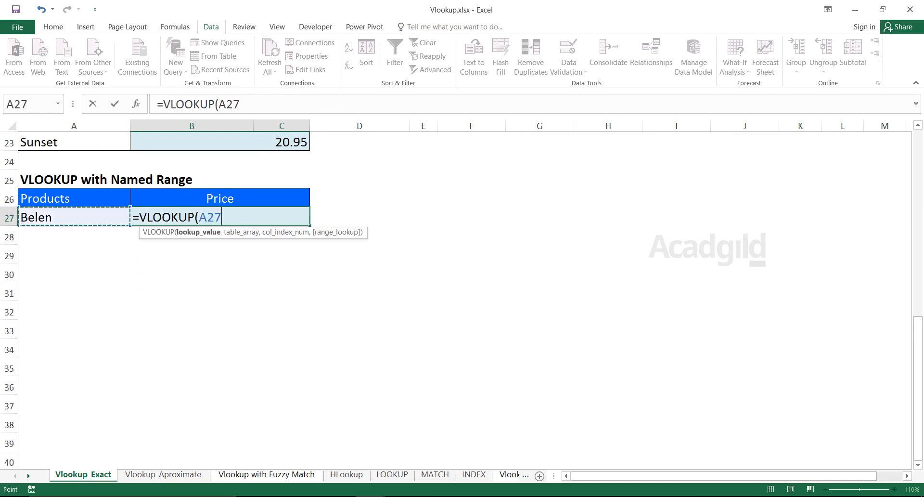
{"action": "type", "text": ","}
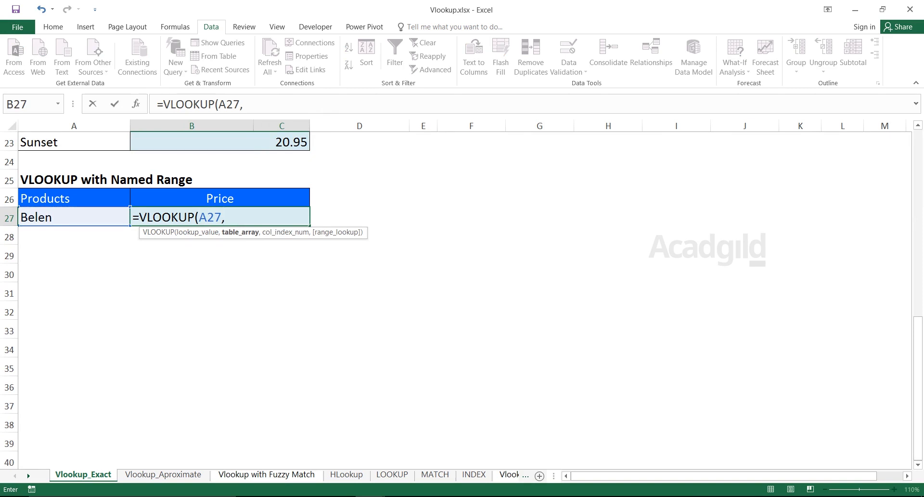
- Complete the VLOOKUP in B27 with the product table's named range, column index 4 and exact match 0
{"action": "type", "text": "Pavan"}
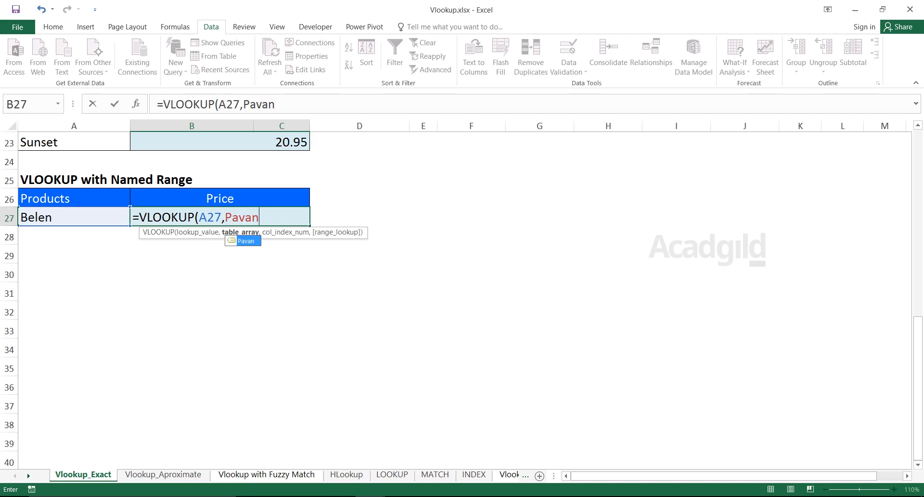
{"action": "type", "text": ","}
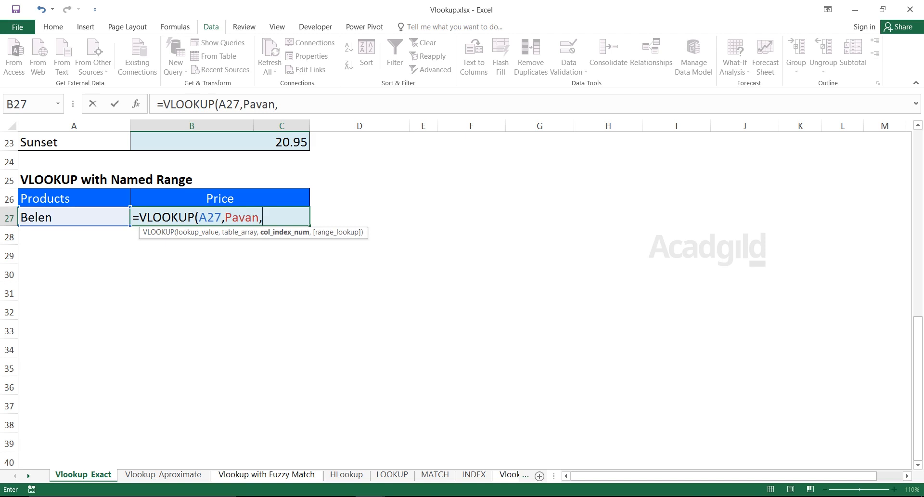
{"action": "type", "text": "4,0)"}
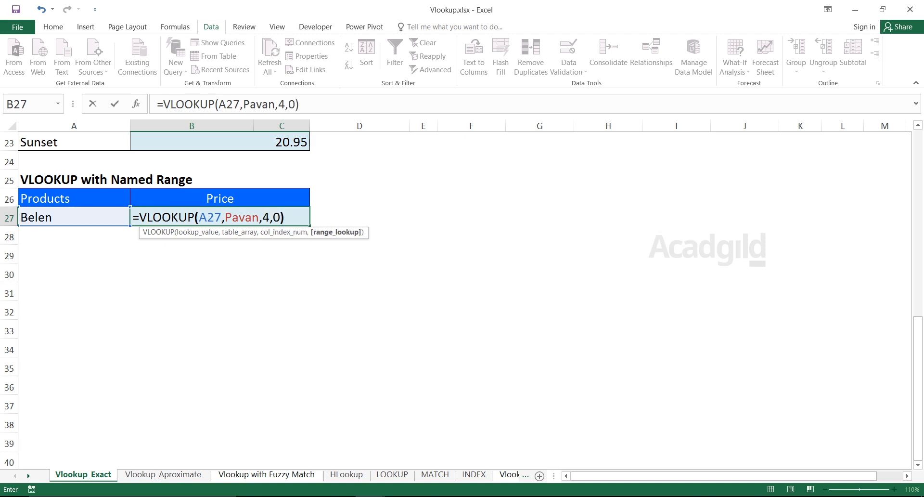
{"action": "key", "text": "Return"}
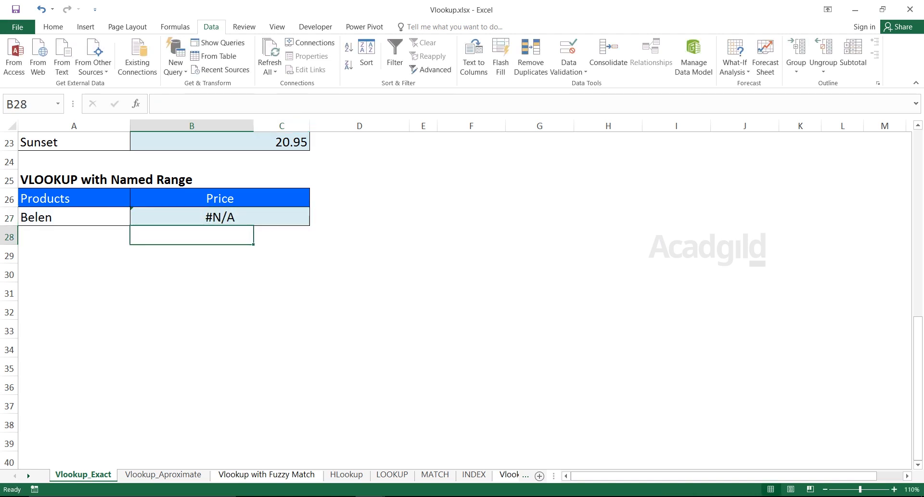
- Test the named-range lookup by setting the product in A27 to Bellen and then to Carlota, and inspect the formula in B27
{"action": "left_click", "coordinate": [74, 217]}
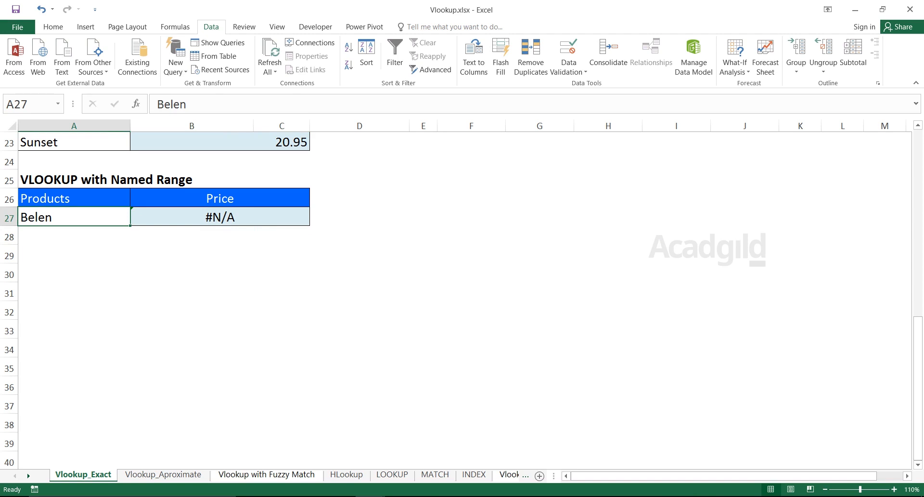
{"action": "type", "text": "Bellen"}
{"action": "key", "text": "Return"}
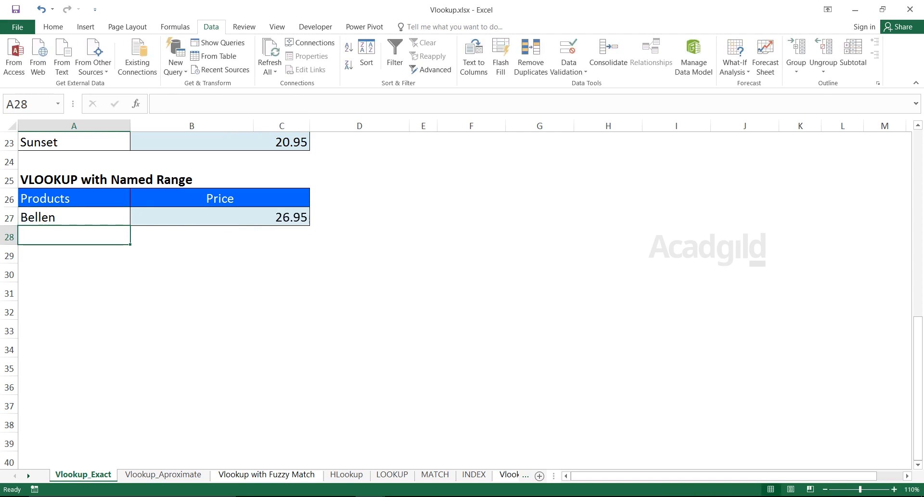
{"action": "key", "text": "Up"}
{"action": "type", "text": "Carlota"}
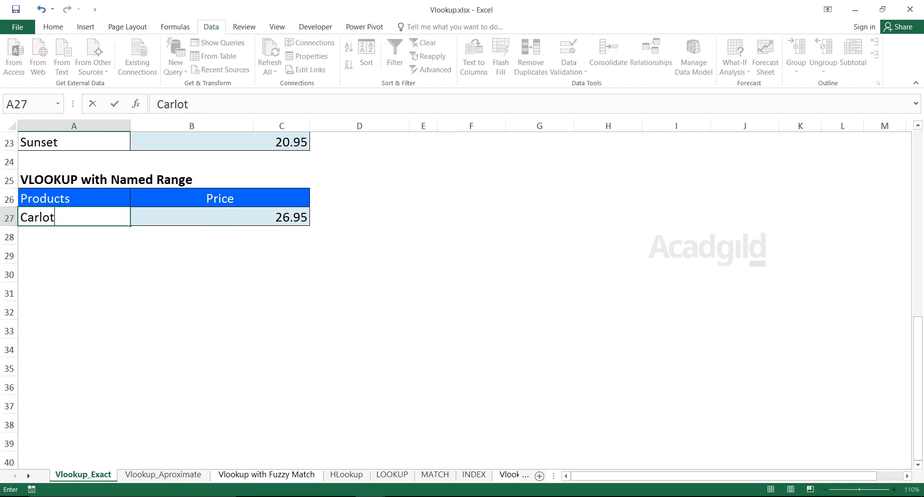
{"action": "key", "text": "Return"}
{"action": "left_click", "coordinate": [220, 217]}
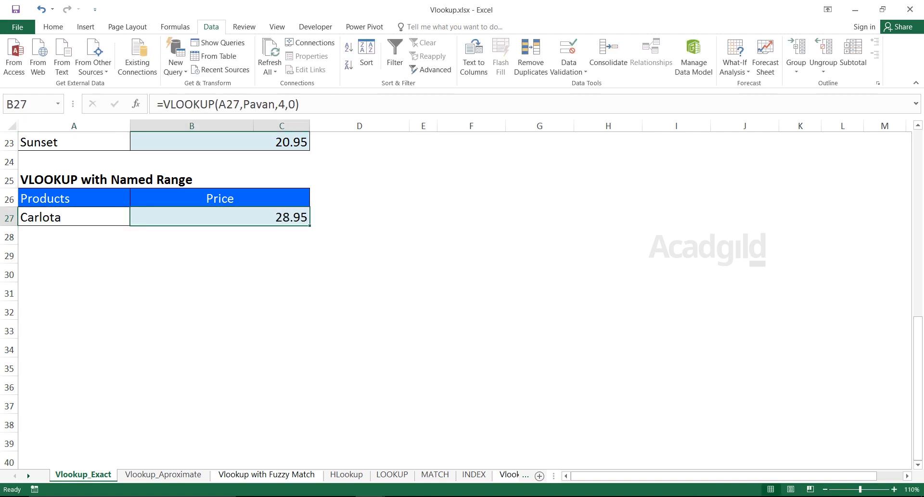
{"action": "left_click_drag", "start_coordinate": [74, 179], "coordinate": [192, 179]}
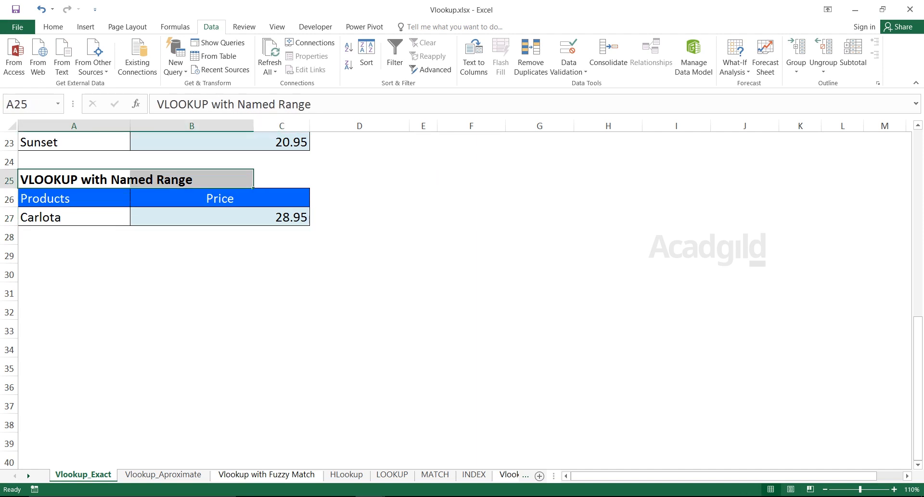
{"action": "left_click", "coordinate": [471, 216]}
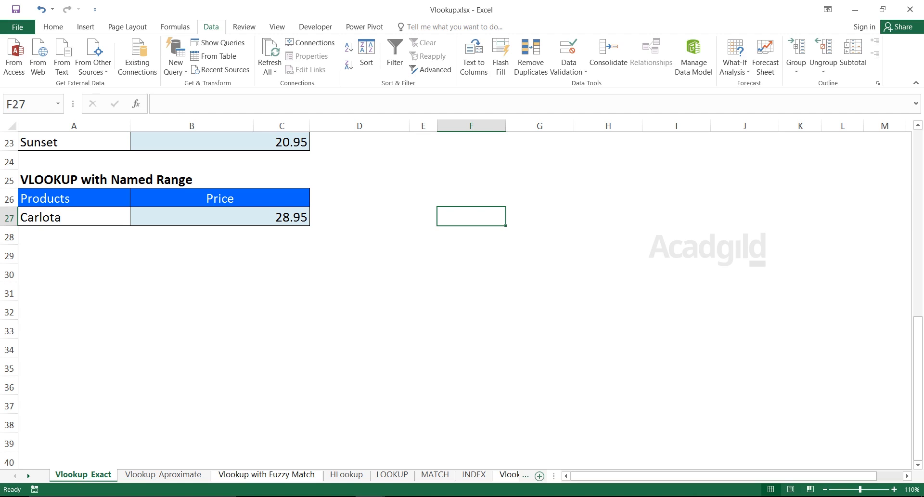
- Add a new worksheet holding the product Bellen in cell A1, and widen column B
{"action": "left_click", "coordinate": [539, 475]}
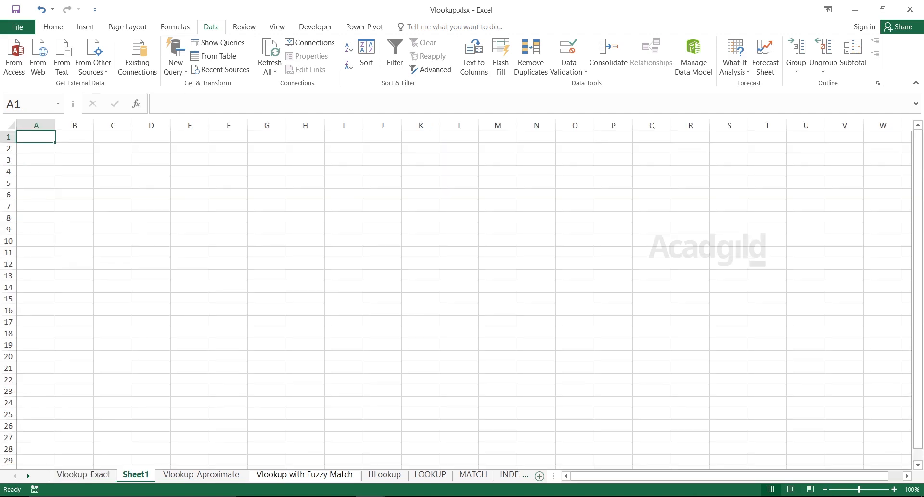
{"action": "left_click", "coordinate": [190, 137]}
{"action": "type", "text": "Bellen"}
{"action": "key", "text": "Tab"}
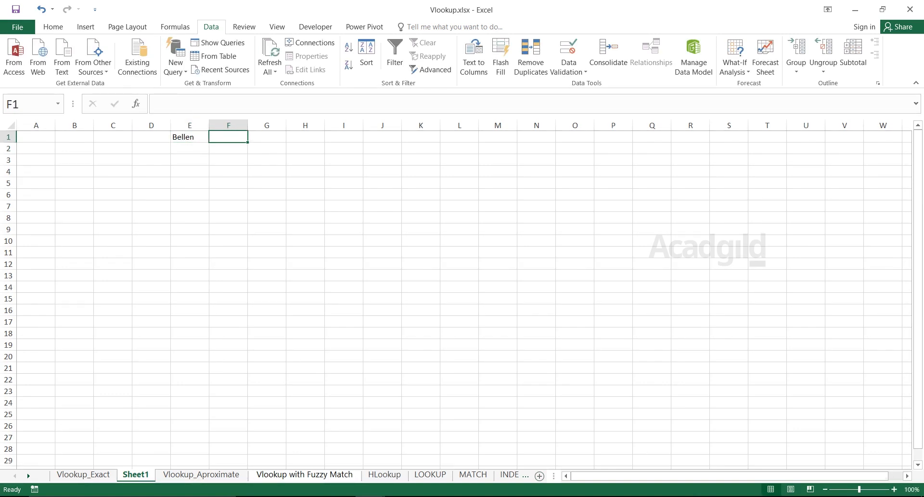
{"action": "scroll", "coordinate": [456, 294], "scroll_direction": "up", "scroll_amount": 6}
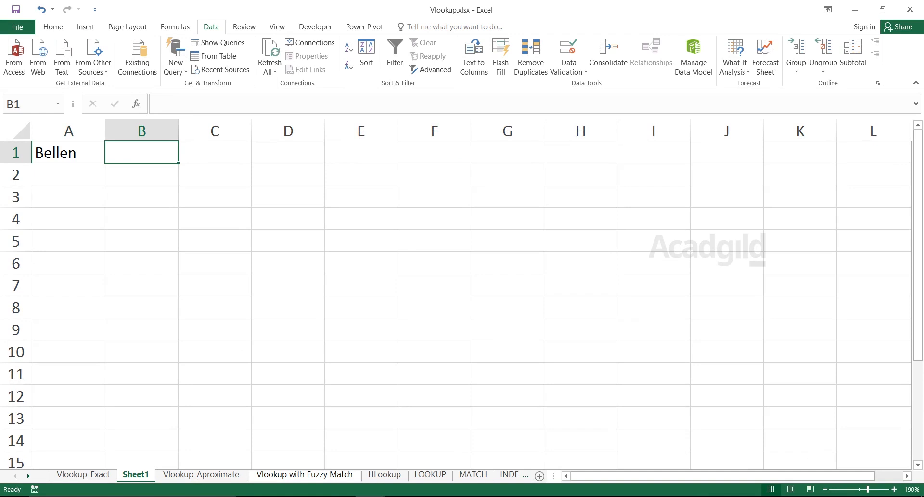
{"action": "left_click_drag", "start_coordinate": [178, 130], "coordinate": [322, 131]}
{"action": "type", "text": "=Vlo"}
{"action": "key", "text": "Tab"}
{"action": "type", "text": "A1"}
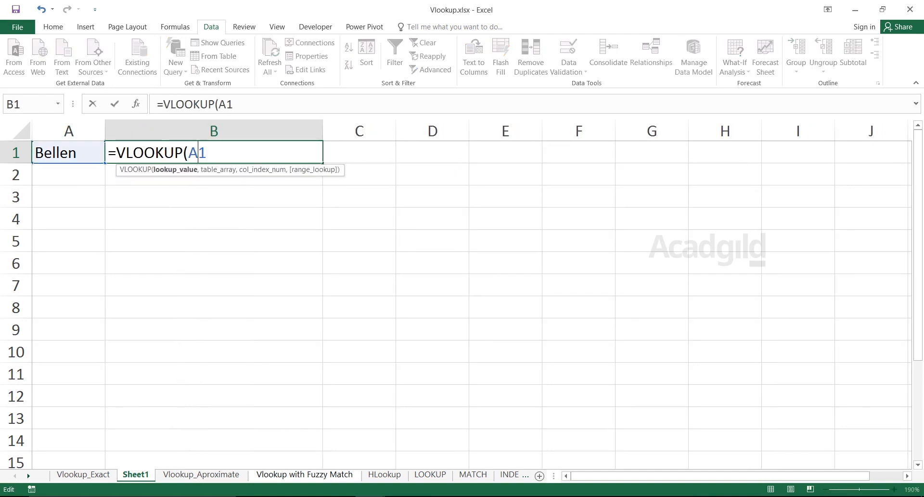
{"action": "type", "text": ","}
{"action": "key", "text": "BackSpace"}
{"action": "key", "text": "Right"}
{"action": "type", "text": ","}
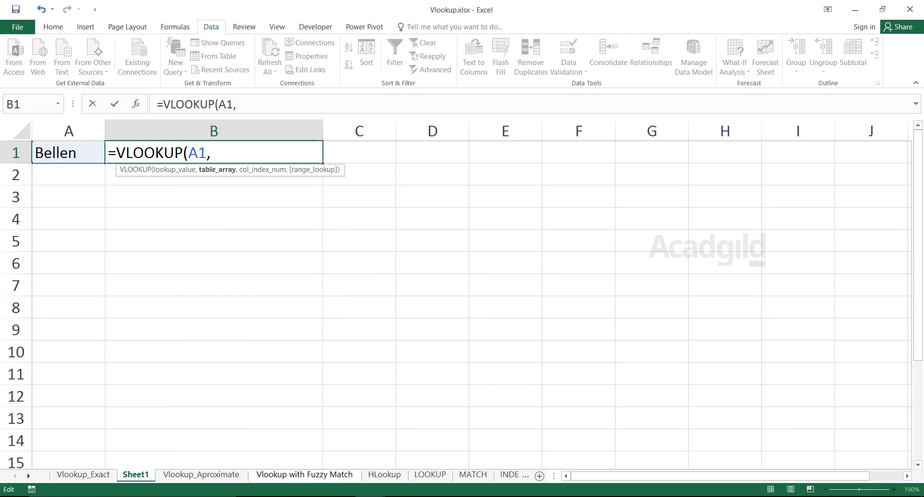
{"action": "left_click", "coordinate": [83, 475]}
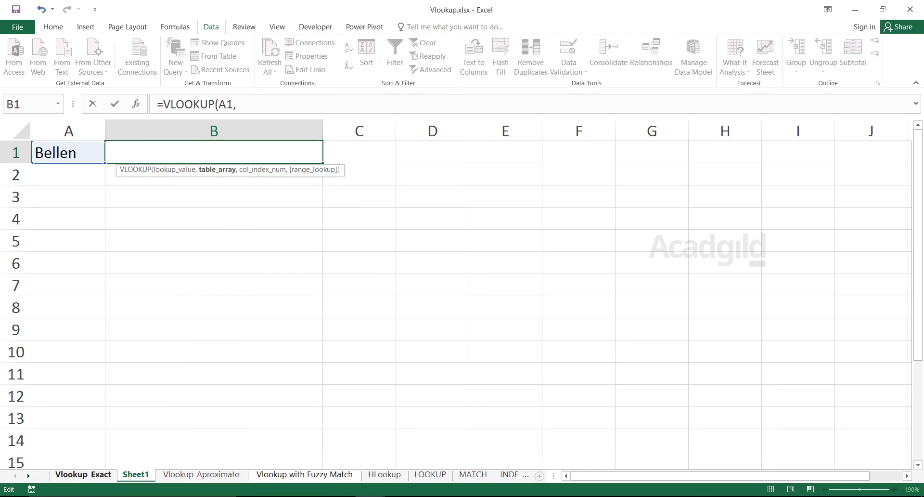
{"action": "key", "text": "Up"}
{"action": "key", "text": "Up"}
{"action": "key", "text": "Up"}
{"action": "key", "text": "Up"}
{"action": "key", "text": "Up"}
{"action": "key", "text": "Up"}
{"action": "key", "text": "Up"}
{"action": "key", "text": "Up"}
{"action": "key", "text": "Up"}
{"action": "key", "text": "Up"}
{"action": "key", "text": "Up"}
{"action": "key", "text": "Up"}
{"action": "key", "text": "Up"}
{"action": "key", "text": "Up"}
{"action": "key", "text": "Up"}
{"action": "key", "text": "Up"}
{"action": "key", "text": "Up"}
{"action": "key", "text": "Up"}
{"action": "key", "text": "Up"}
{"action": "key", "text": "Up"}
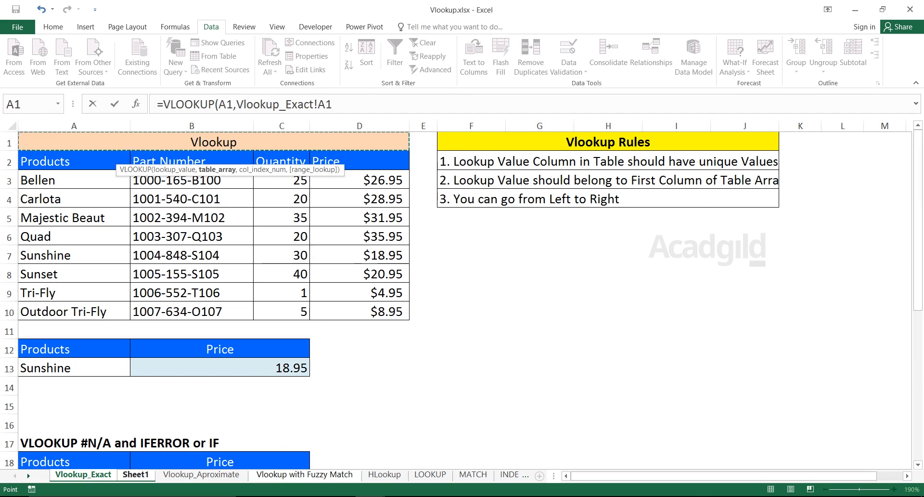
{"action": "left_click_drag", "start_coordinate": [74, 180], "coordinate": [363, 312]}
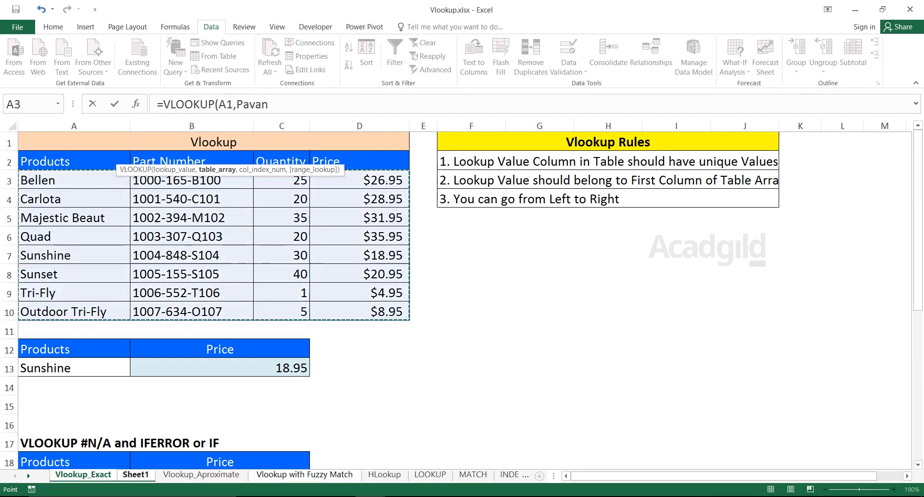
{"action": "left_click", "coordinate": [136, 475]}
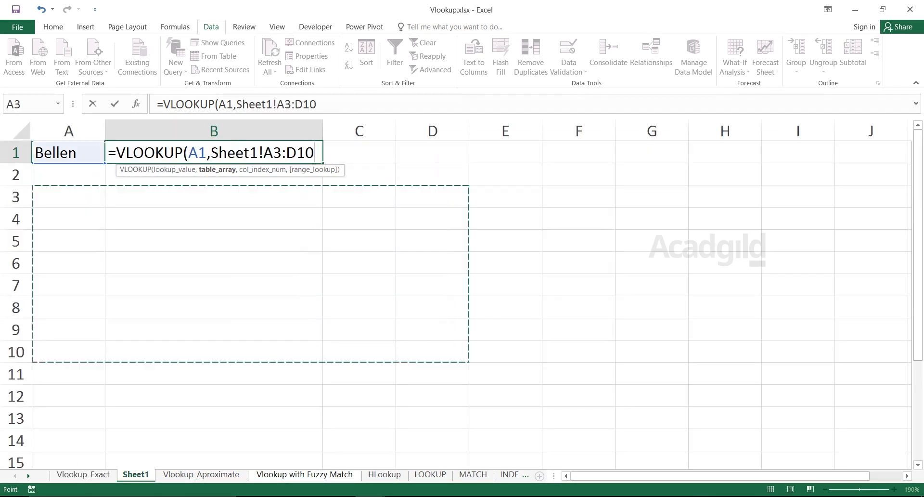
{"action": "left_click", "coordinate": [214, 285]}
{"action": "key", "text": "Escape"}
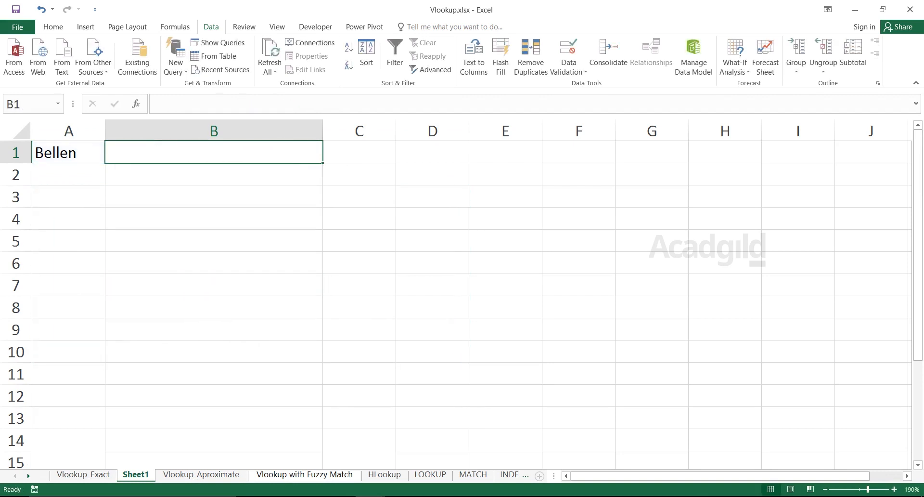
- Start a VLOOKUP formula in B1 of the new sheet with A1 as lookup value and the product table's named range as table array
{"action": "type", "text": "=Vloo"}
{"action": "key", "text": "Tab"}
{"action": "key", "text": "Left"}
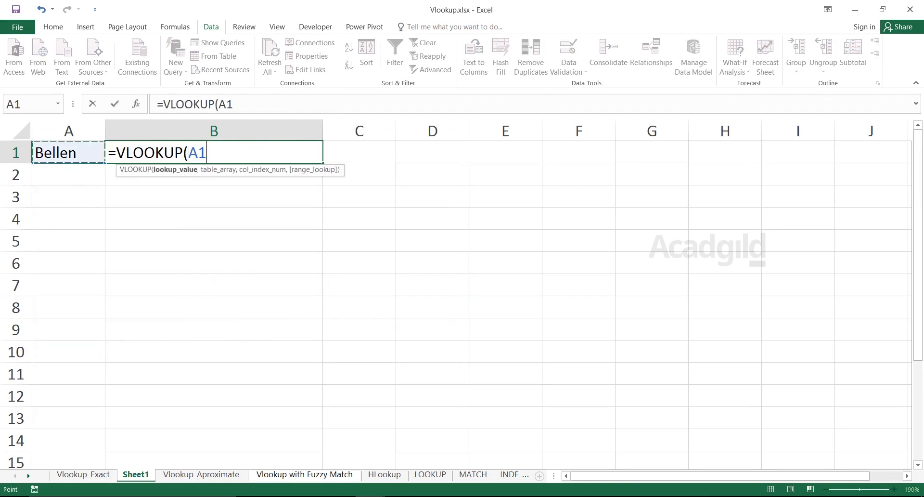
{"action": "type", "text": ","}
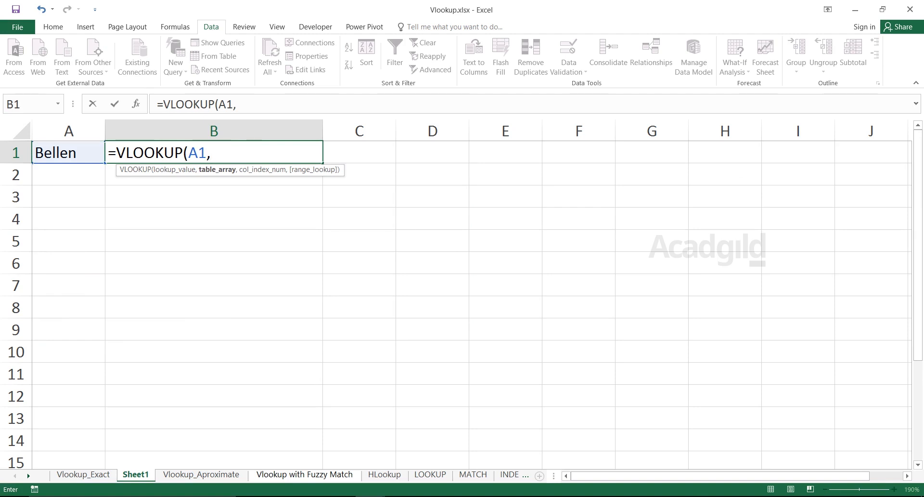
{"action": "type", "text": "Pavan"}
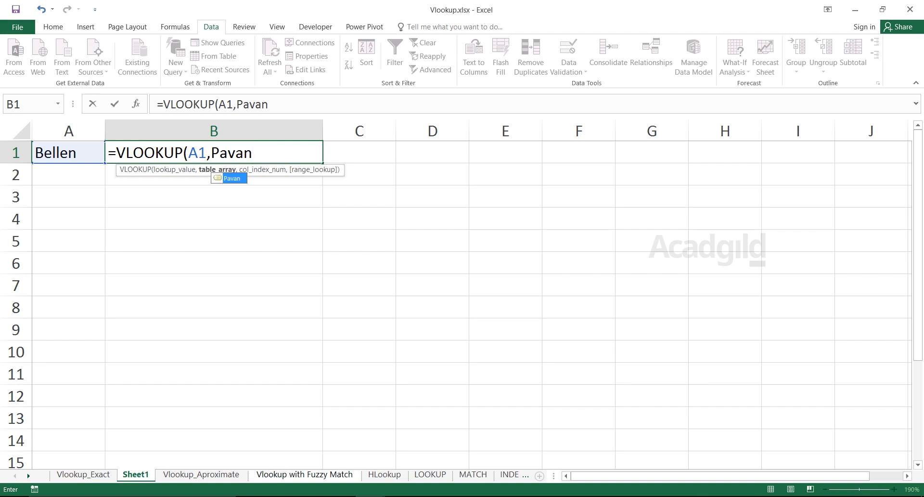
{"action": "type", "text": ","}
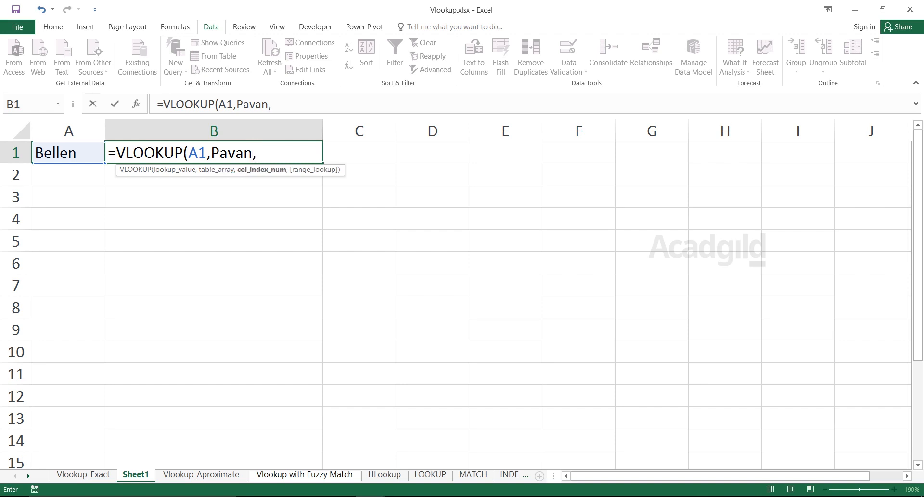
{"action": "key", "text": "BackSpace"}
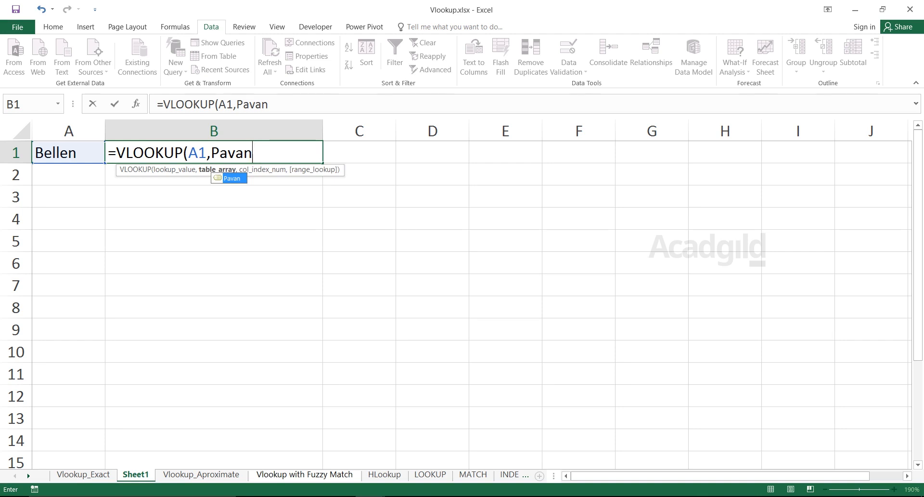
{"action": "type", "text": ","}
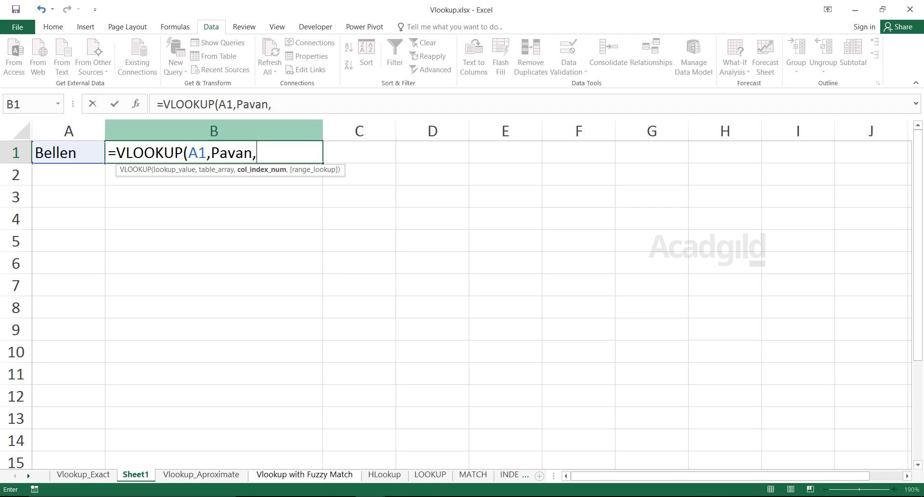
{"action": "key", "text": "BackSpace"}
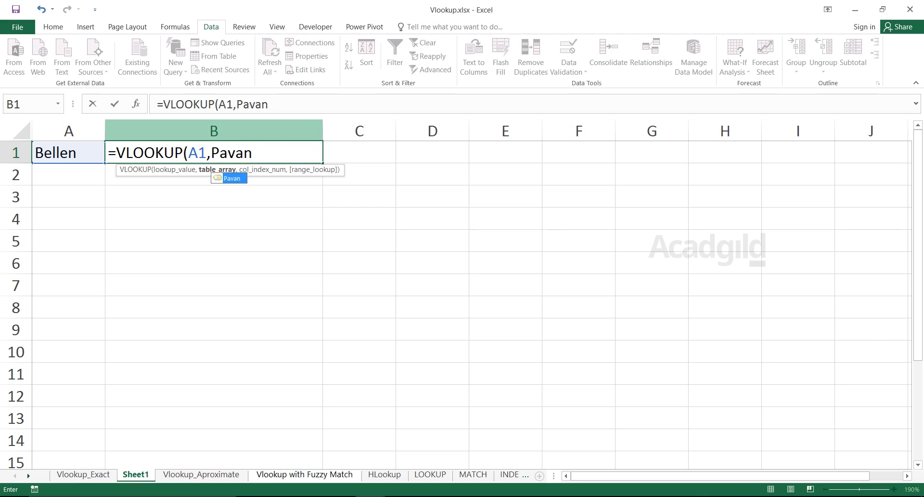
{"action": "type", "text": ","}
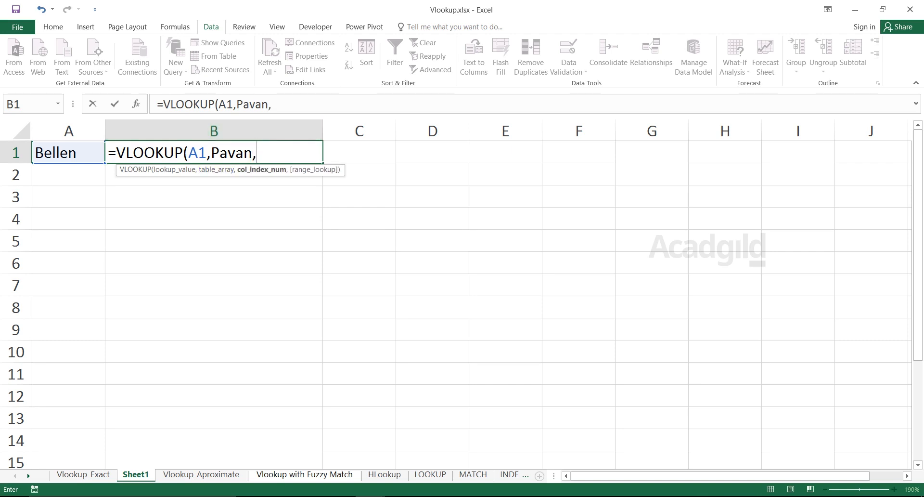
{"action": "key", "text": "BackSpace"}
{"action": "key", "text": "BackSpace"}
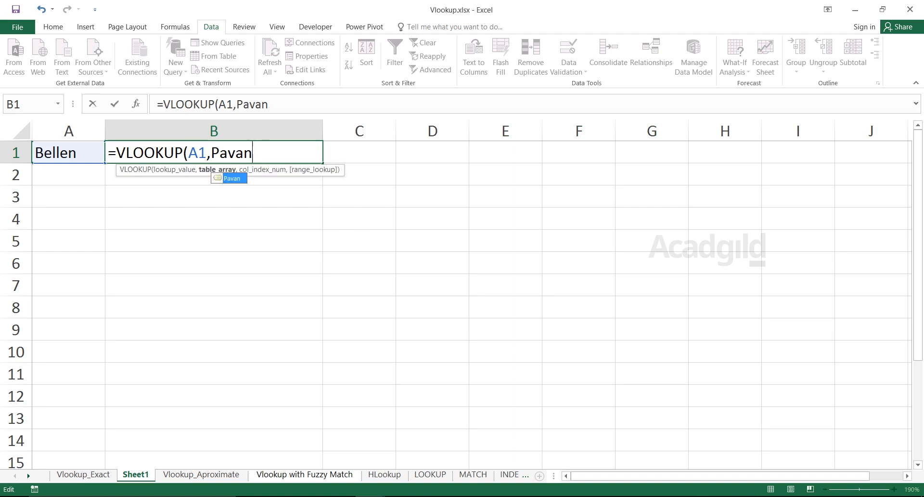
{"action": "type", "text": "n,4"}
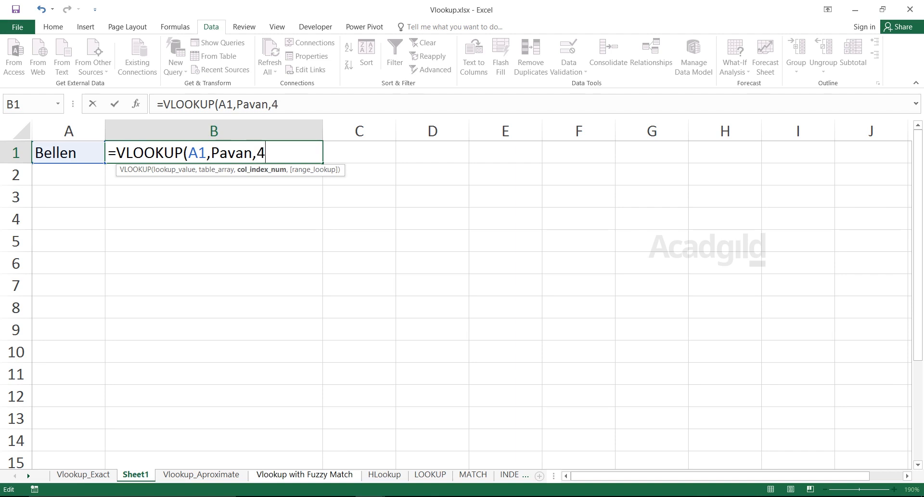
{"action": "type", "text": ",0)"}
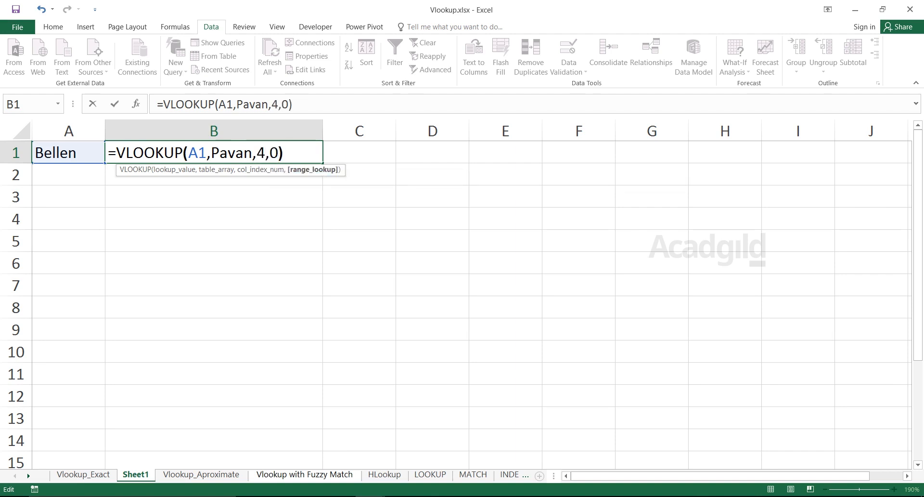
{"action": "key", "text": "shift+Left"}
{"action": "key", "text": "shift+Left"}
{"action": "key", "text": "shift+Left"}
{"action": "key", "text": "shift+Left"}
{"action": "key", "text": "shift+Left"}
{"action": "key", "text": "shift+Left"}
{"action": "key", "text": "BackSpace"}
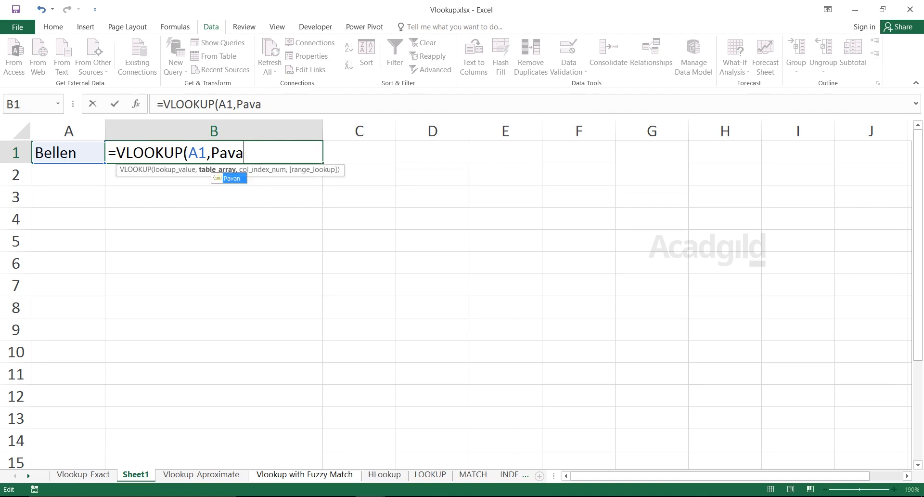
{"action": "type", "text": "n"}
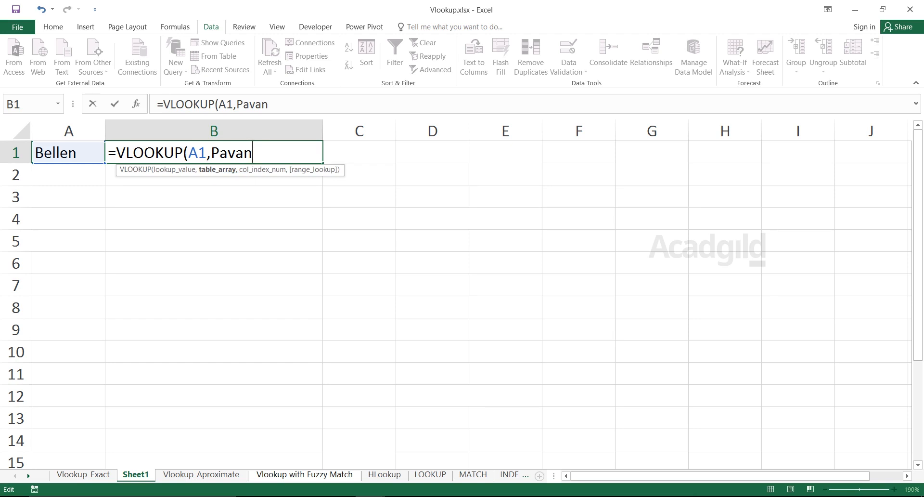
- Finish the VLOOKUP in B1 with column index 4 and exact match 0, and select product cell A1
{"action": "type", "text": ",4,0)"}
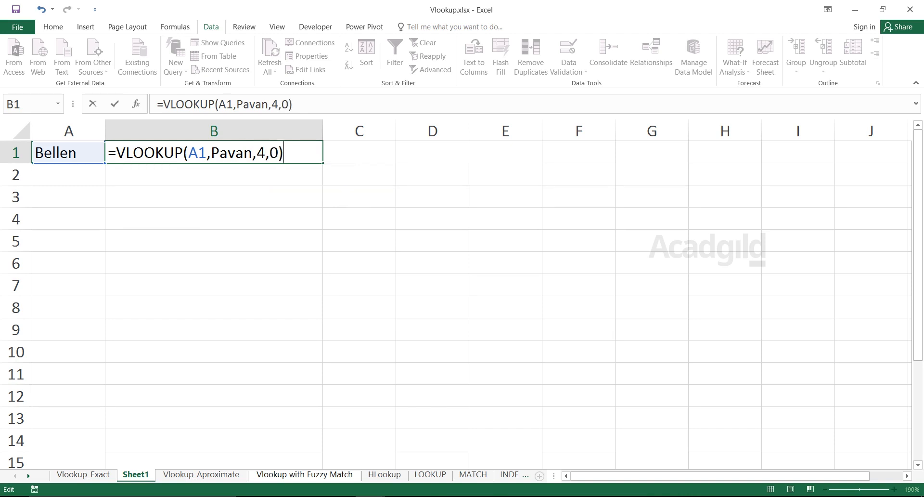
{"action": "key", "text": "Return"}
{"action": "key", "text": "Up"}
{"action": "key", "text": "Left"}
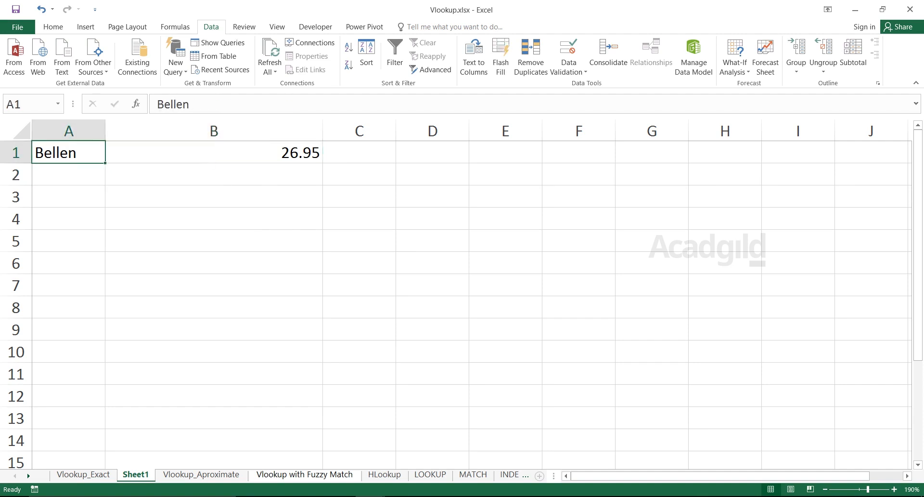
- Test the lookup on the new sheet by setting the product in A1 to Carlota, Sunset and finally Sunshine
{"action": "type", "text": "Carlota"}
{"action": "key", "text": "Return"}
{"action": "key", "text": "Up"}
{"action": "type", "text": "Sunset"}
{"action": "key", "text": "Return"}
{"action": "key", "text": "Up"}
{"action": "type", "text": "Sunshite"}
{"action": "key", "text": "BackSpace"}
{"action": "key", "text": "BackSpace"}
{"action": "type", "text": "ne"}
{"action": "key", "text": "Return"}
- Return to the Vlookup_Exact sheet and review the product table and each lookup section down to VLOOKUP with Named Range
{"action": "key", "text": "ctrl+Page_Up"}
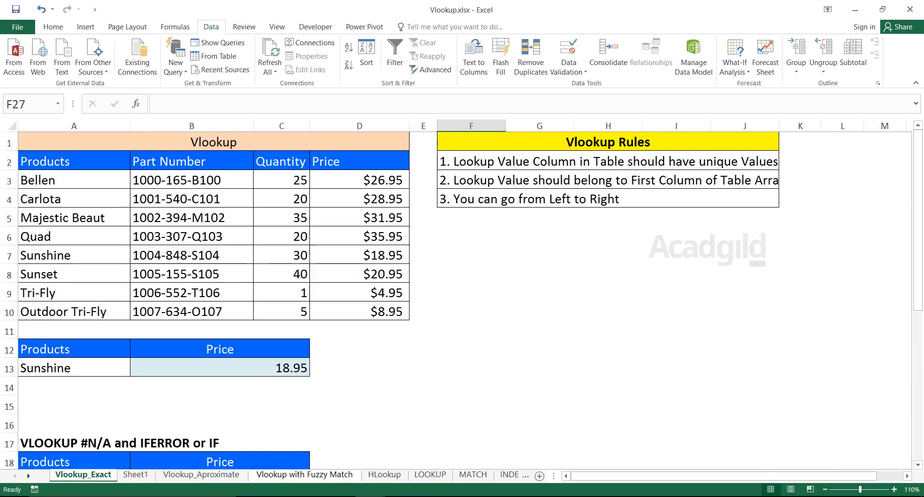
{"action": "left_click_drag", "start_coordinate": [73, 161], "coordinate": [368, 328]}
{"action": "left_click", "coordinate": [192, 218]}
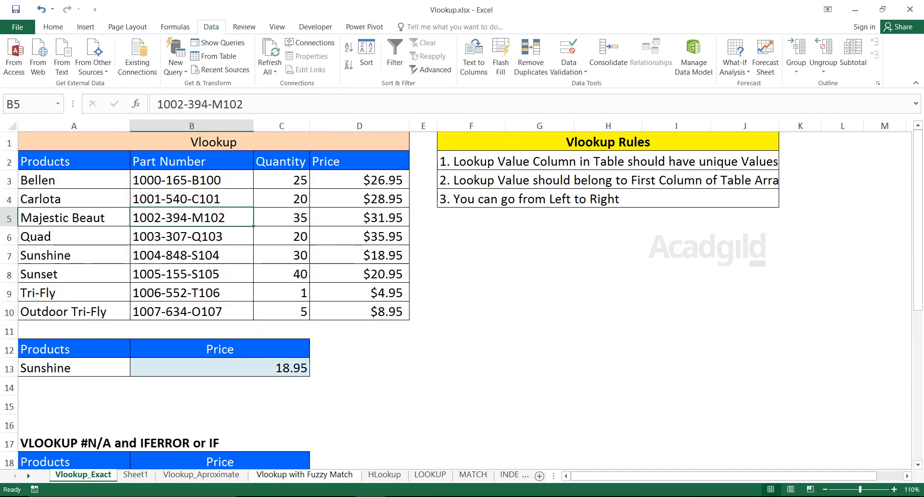
{"action": "left_click", "coordinate": [220, 368]}
{"action": "key", "text": "Down"}
{"action": "key", "text": "Down"}
{"action": "key", "text": "Down"}
{"action": "key", "text": "Down"}
{"action": "key", "text": "Down"}
{"action": "key", "text": "Down"}
{"action": "key", "text": "Down"}
{"action": "key", "text": "Down"}
{"action": "key", "text": "Down"}
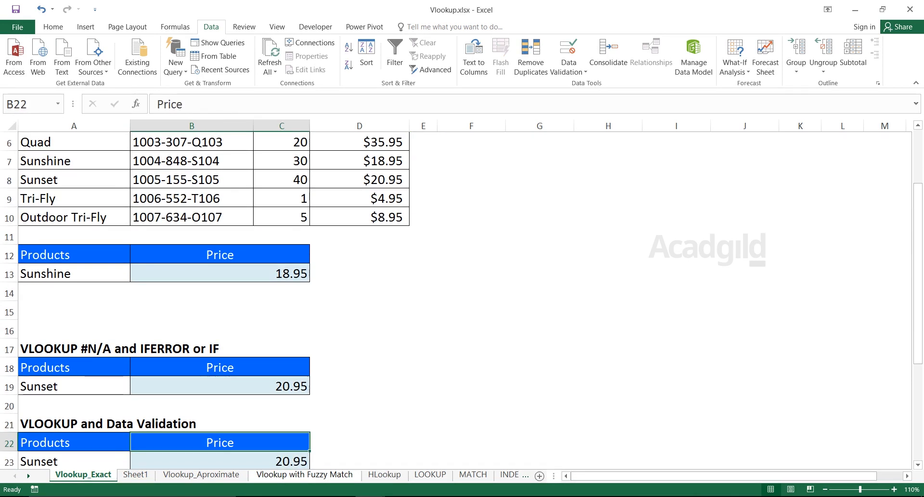
{"action": "key", "text": "Left"}
{"action": "key", "text": "Up"}
{"action": "key", "text": "Down"}
{"action": "key", "text": "Down"}
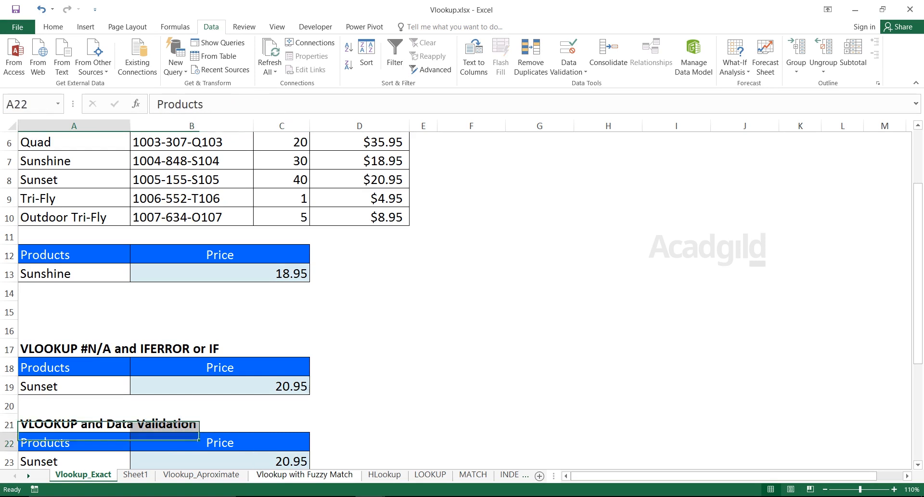
{"action": "key", "text": "Down"}
{"action": "key", "text": "Down"}
{"action": "key", "text": "Down"}
{"action": "key", "text": "Down"}
{"action": "key", "text": "Up"}
{"action": "key", "text": "Up"}
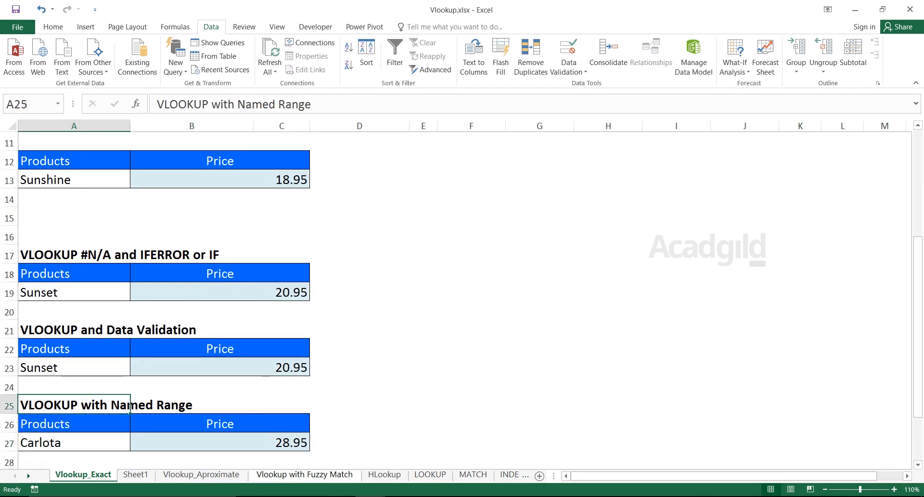
{"action": "key", "text": "shift+Right"}
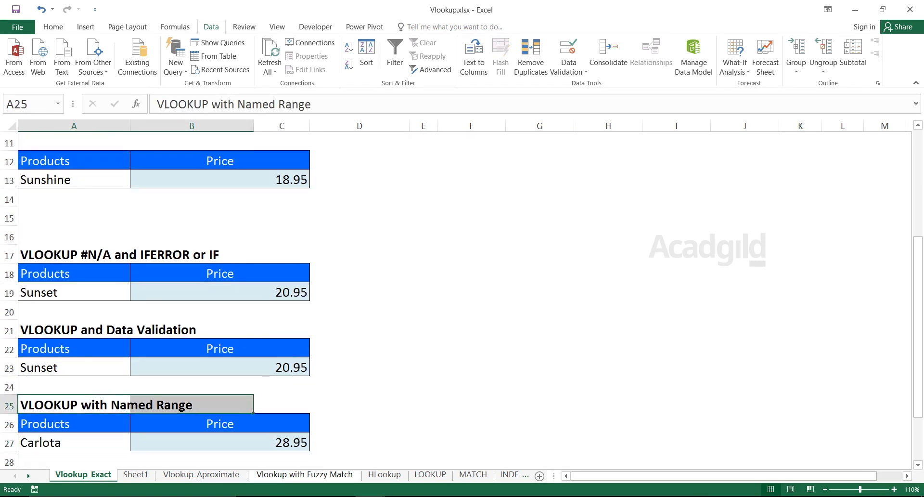
- Go back up through the Vlookup_Exact sheet to the Vlookup title in A1, reviewing the cells around the product table
{"action": "left_click", "coordinate": [192, 329]}
{"action": "key", "text": "ctrl+Up"}
{"action": "key", "text": "ctrl+Up"}
{"action": "key", "text": "ctrl+Up"}
{"action": "key", "text": "ctrl+Up"}
{"action": "key", "text": "ctrl+Up"}
{"action": "key", "text": "ctrl+Up"}
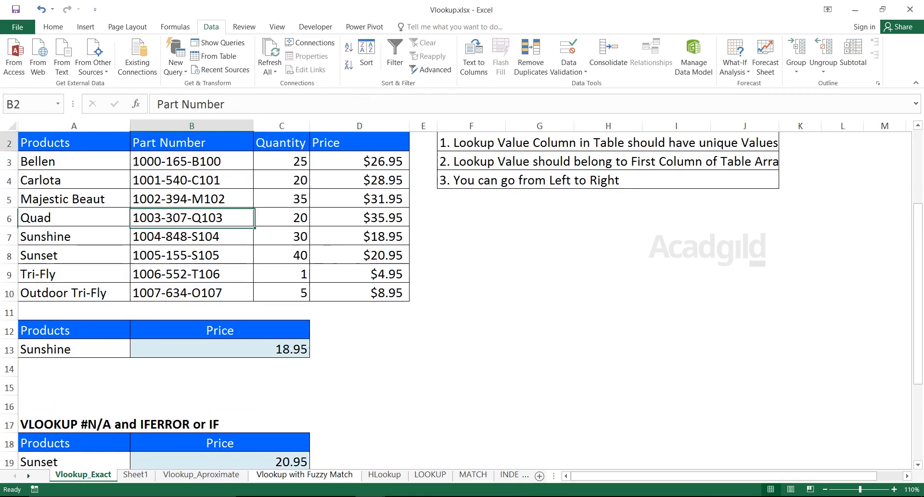
{"action": "key", "text": "ctrl+Right"}
{"action": "key", "text": "ctrl+Right"}
{"action": "key", "text": "ctrl+Up"}
{"action": "key", "text": "ctrl+Right"}
{"action": "key", "text": "ctrl+Left"}
{"action": "key", "text": "Left"}
{"action": "key", "text": "ctrl+Left"}
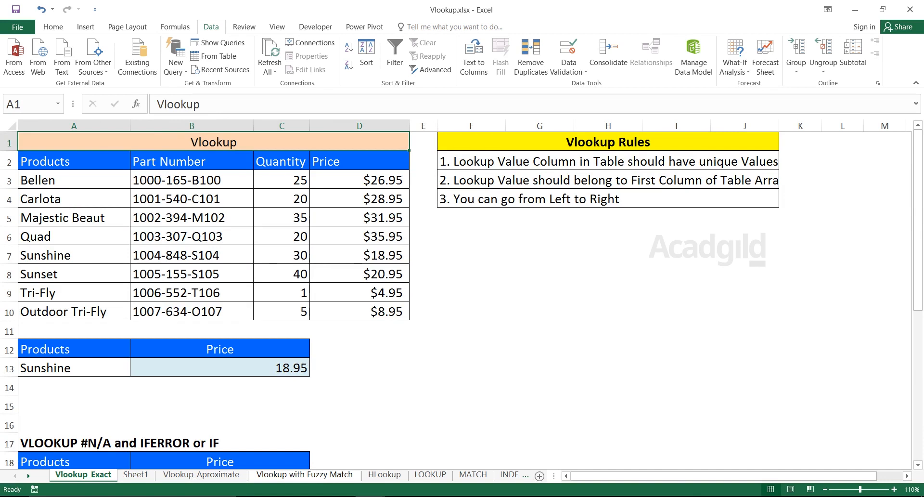
- Examine Vlookup rules 1 and 2 against the product names in A3:A10, the lookup value in A13 and the table A3:D10
{"action": "left_click", "coordinate": [608, 162]}
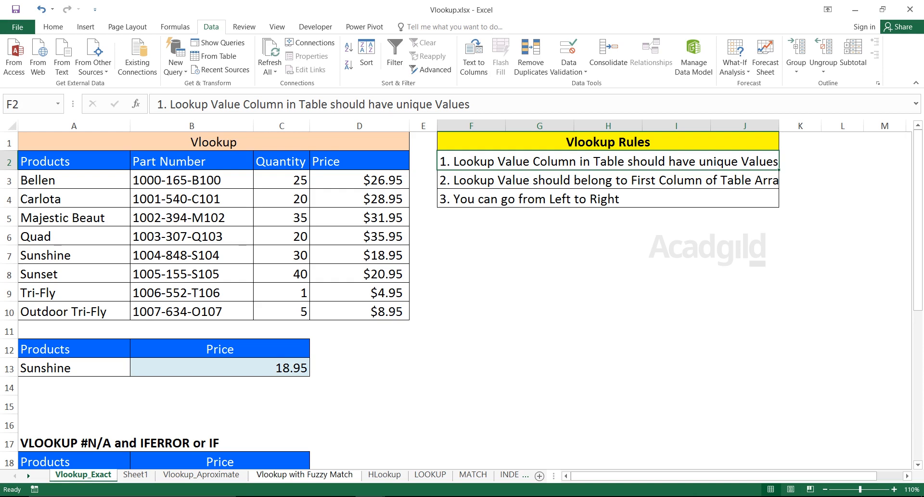
{"action": "left_click_drag", "start_coordinate": [75, 180], "coordinate": [74, 311]}
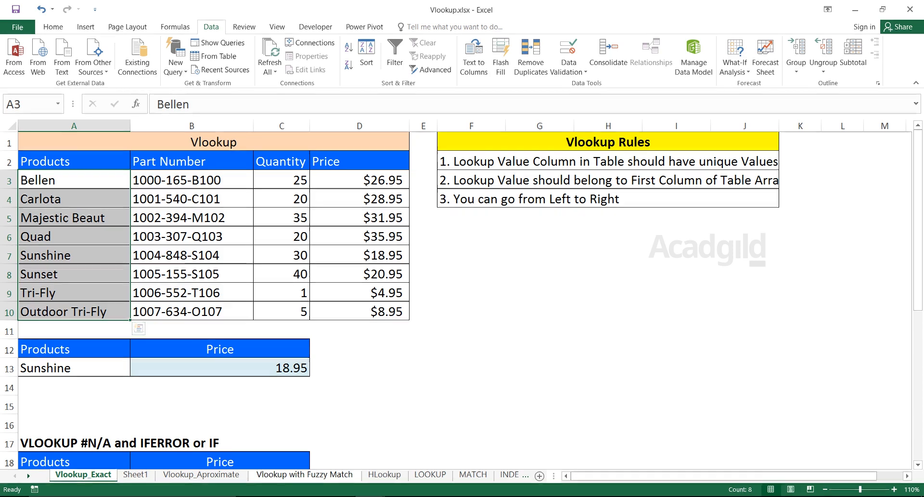
{"action": "left_click", "coordinate": [607, 180]}
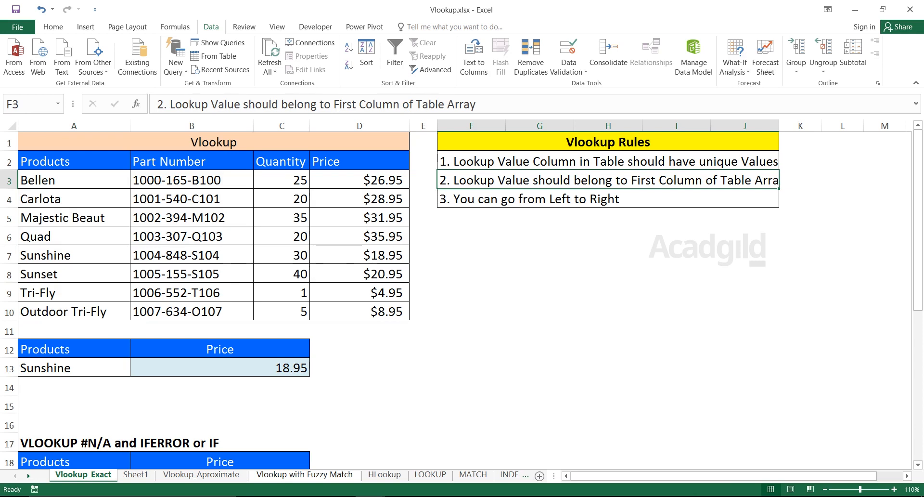
{"action": "left_click", "coordinate": [74, 387]}
{"action": "left_click", "coordinate": [74, 368]}
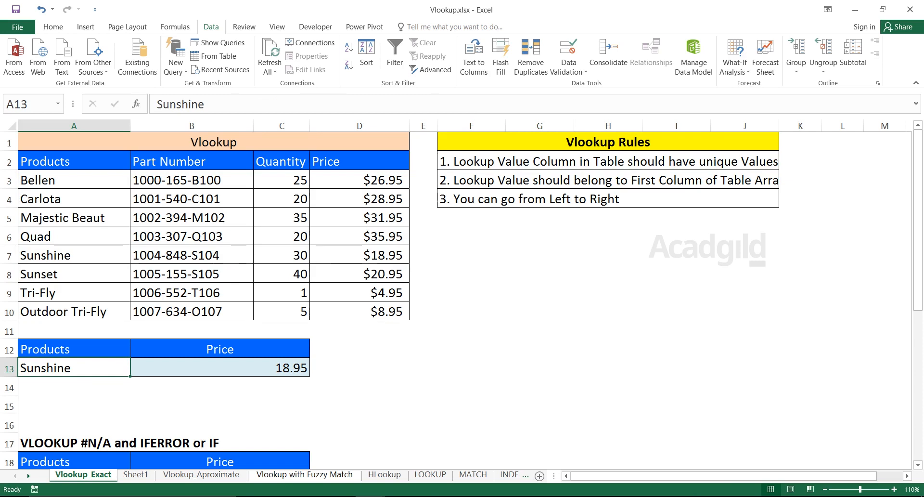
{"action": "left_click_drag", "start_coordinate": [74, 180], "coordinate": [359, 312]}
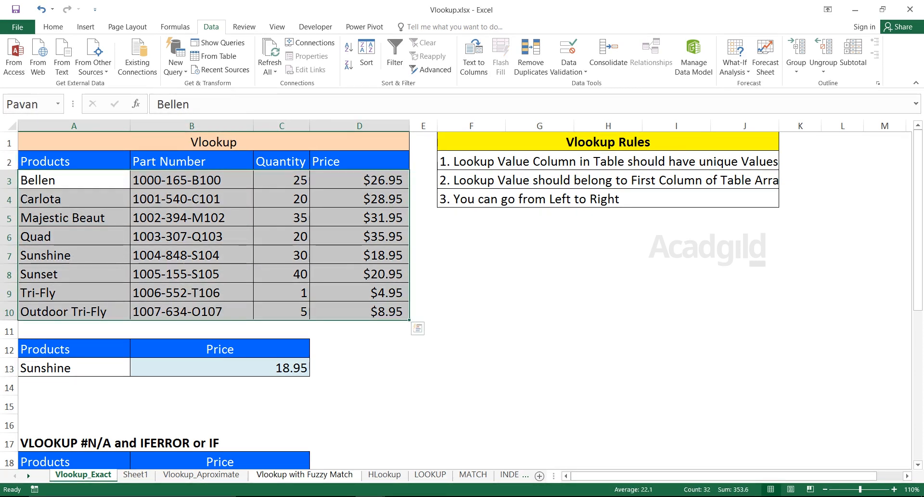
{"action": "left_click", "coordinate": [192, 180]}
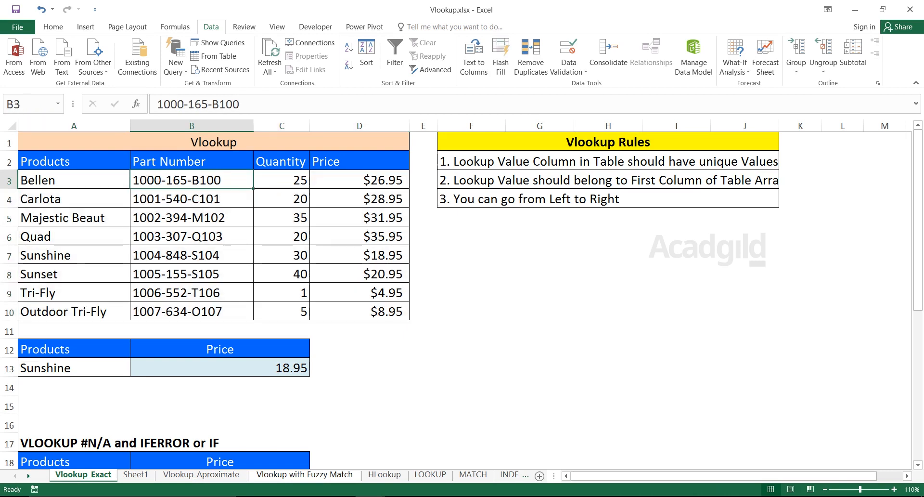
{"action": "left_click_drag", "start_coordinate": [75, 180], "coordinate": [359, 311]}
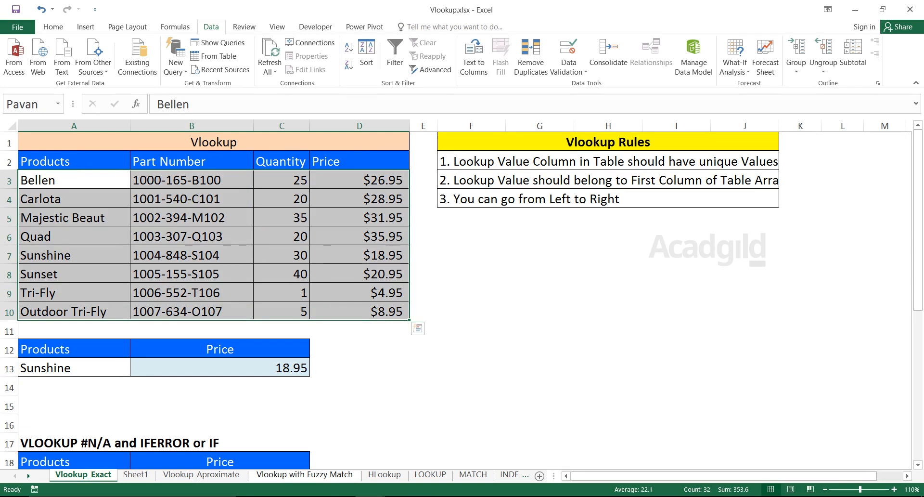
{"action": "left_click", "coordinate": [540, 311]}
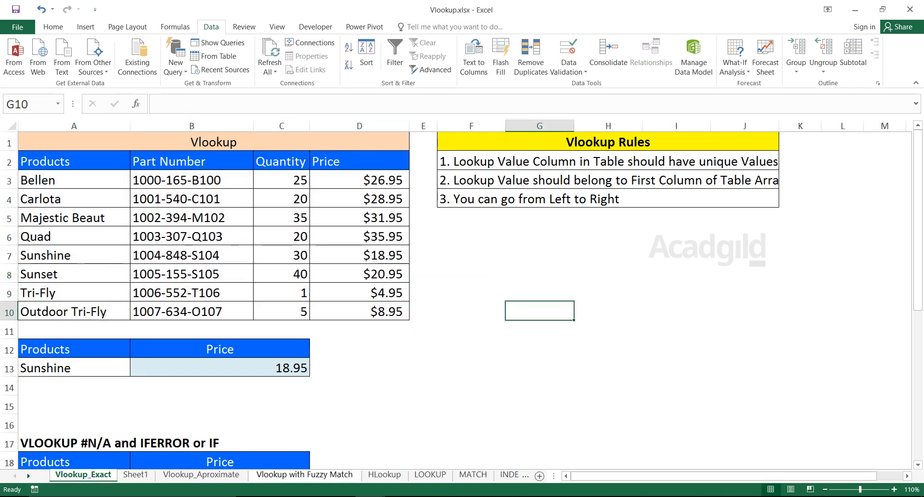
- Copy Carlota's part number from B4 into G10 and widen column G to fit it
{"action": "left_click", "coordinate": [191, 198]}
{"action": "key", "text": "ctrl+c"}
{"action": "left_click", "coordinate": [568, 311]}
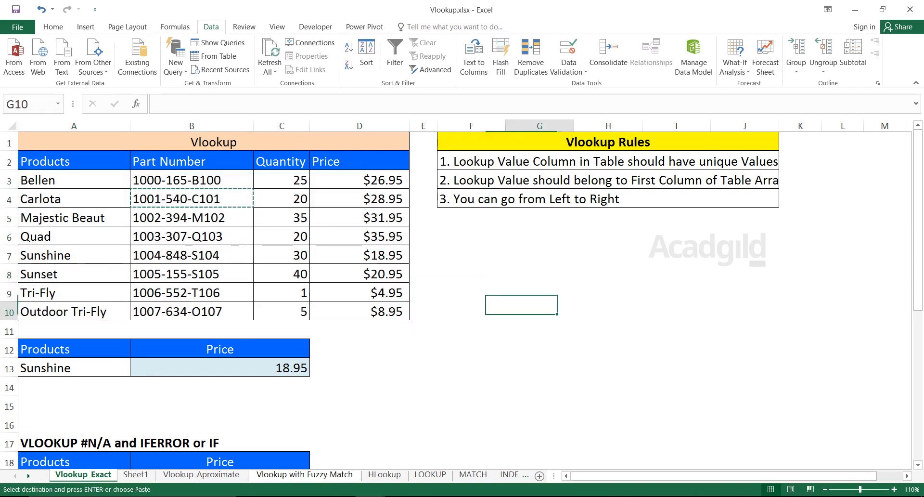
{"action": "key", "text": "ctrl+v"}
{"action": "key", "text": "Right"}
{"action": "key", "text": "Right"}
{"action": "key", "text": "Left"}
{"action": "key", "text": "Left"}
{"action": "left_click_drag", "start_coordinate": [539, 312], "coordinate": [608, 312]}
{"action": "left_click", "coordinate": [540, 311]}
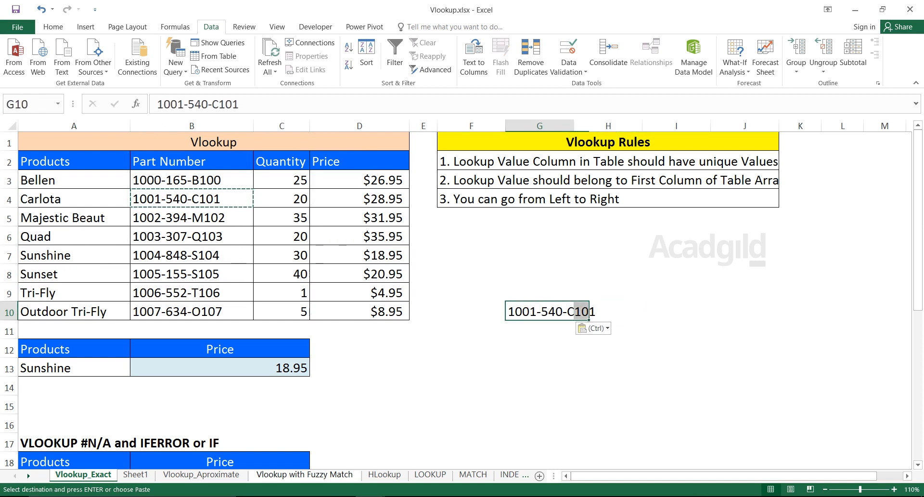
{"action": "double_click", "coordinate": [574, 126]}
{"action": "left_click_drag", "start_coordinate": [574, 126], "coordinate": [607, 125]}
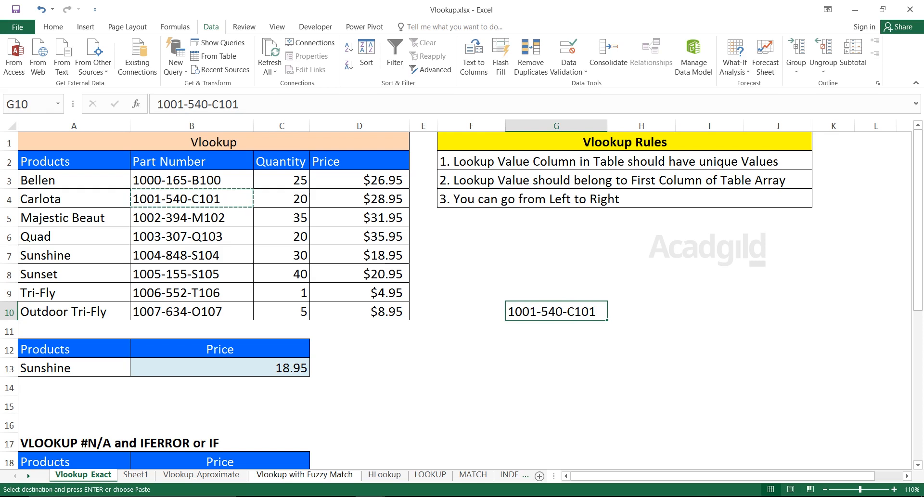
- Enter =VLOOKUP(G10,B3:D10,3,0) in H10 to look up the price by part number
{"action": "left_click", "coordinate": [641, 311]}
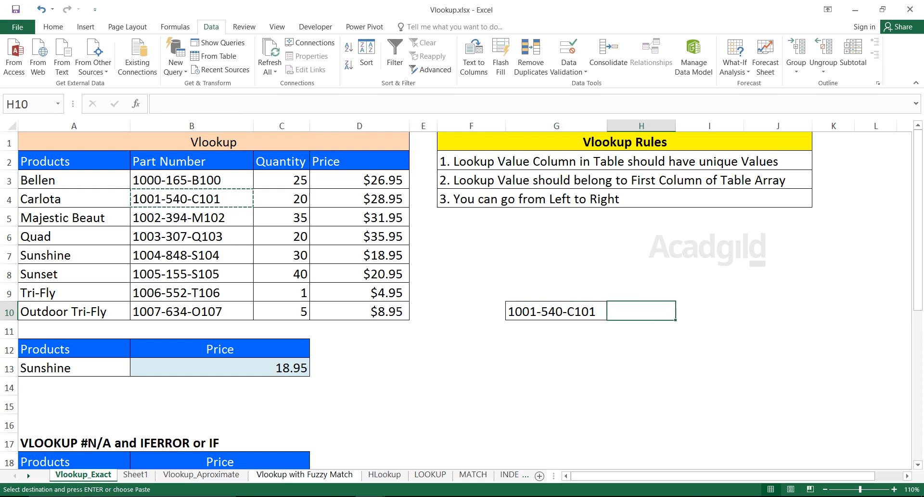
{"action": "key", "text": "Escape"}
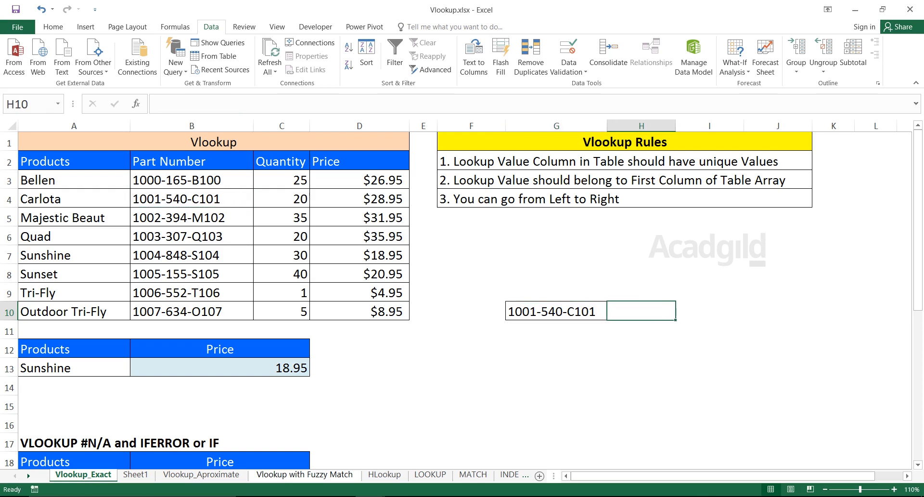
{"action": "type", "text": "=VLOOKUP("}
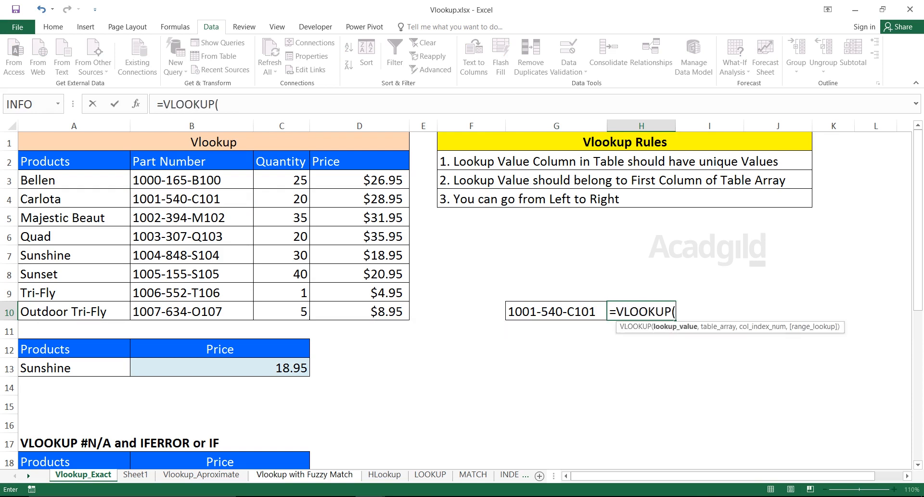
{"action": "key", "text": "Left"}
{"action": "type", "text": ","}
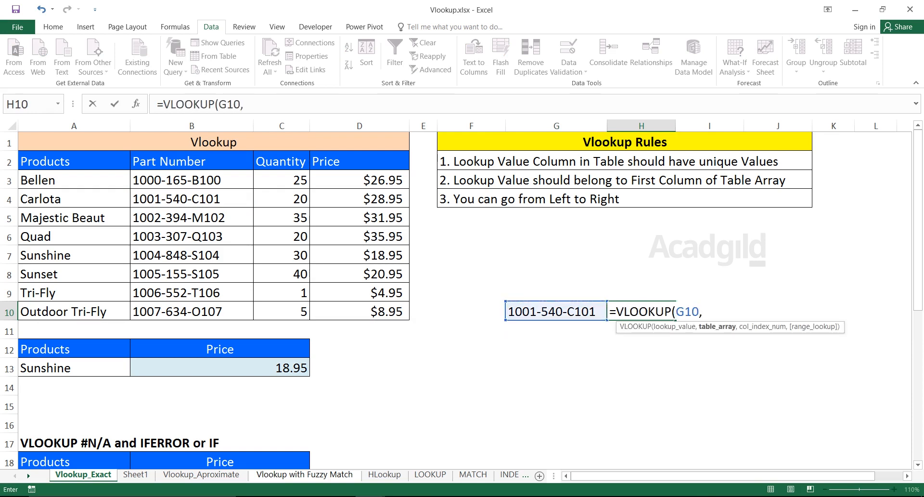
{"action": "left_click_drag", "start_coordinate": [159, 180], "coordinate": [405, 316]}
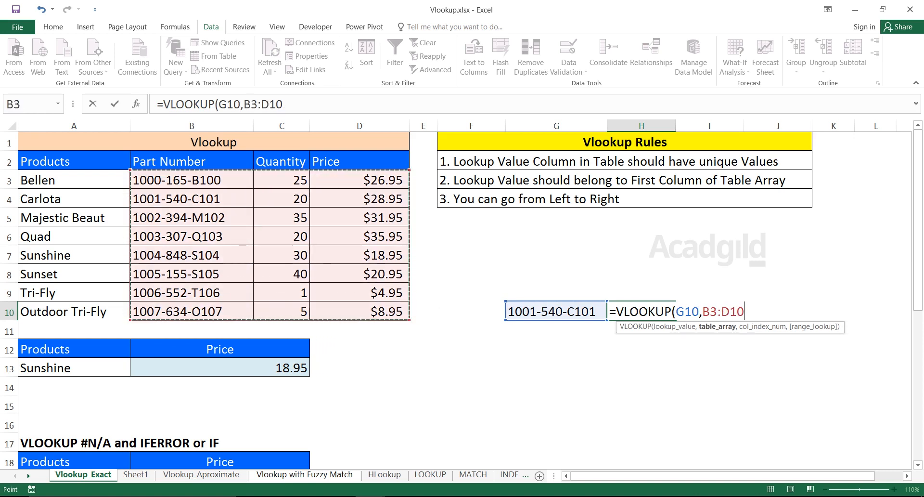
{"action": "left_click_drag", "start_coordinate": [74, 180], "coordinate": [404, 313]}
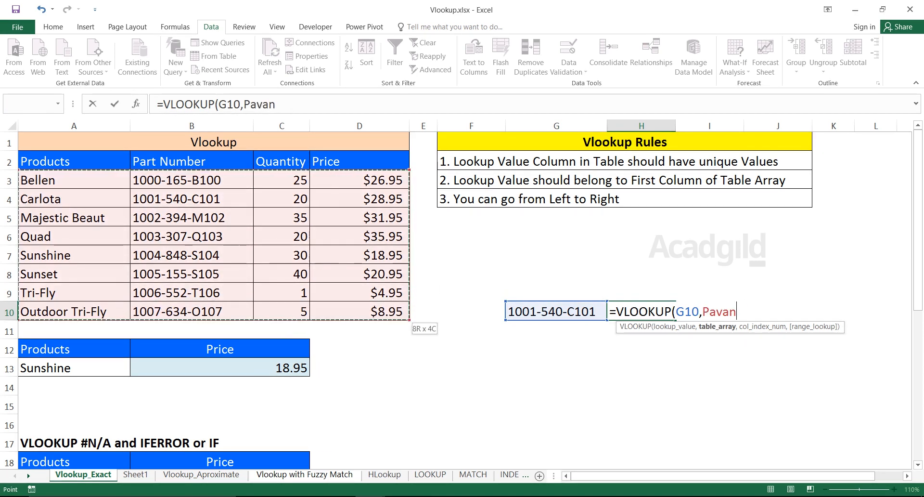
{"action": "left_click_drag", "start_coordinate": [159, 179], "coordinate": [385, 312]}
{"action": "type", "text": ","}
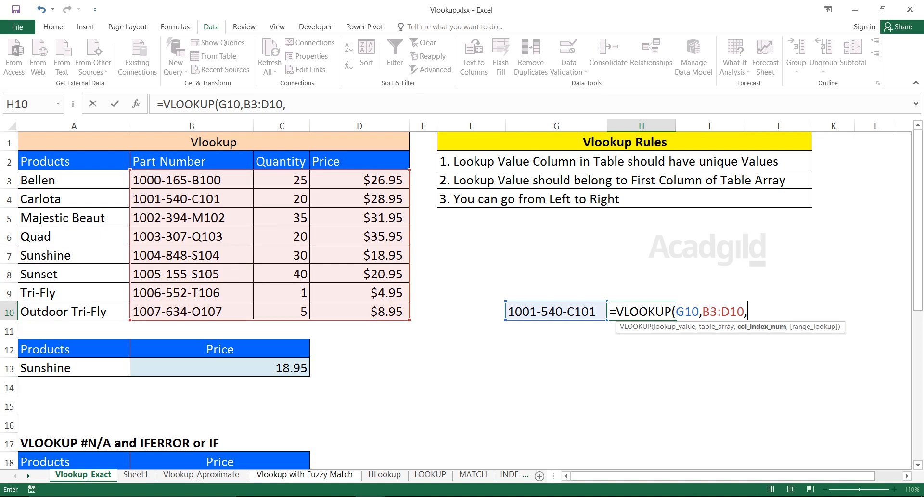
{"action": "type", "text": "3"}
{"action": "type", "text": ",0)"}
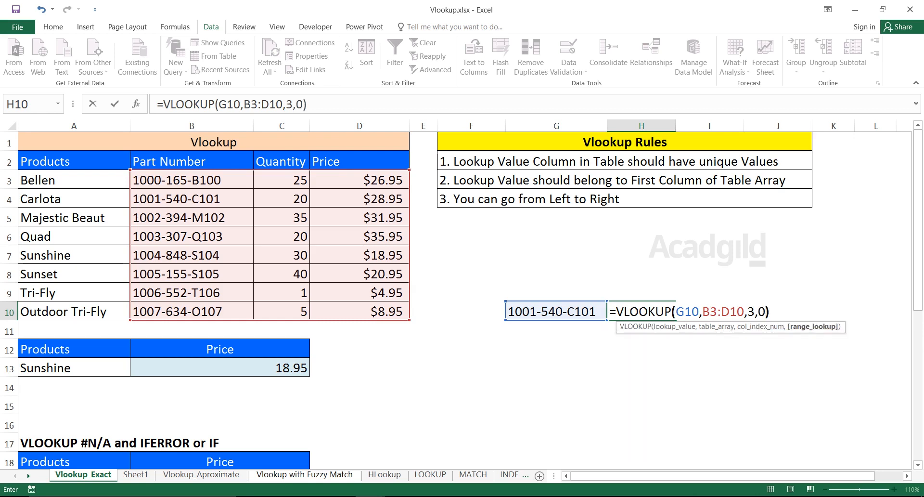
{"action": "key", "text": "Return"}
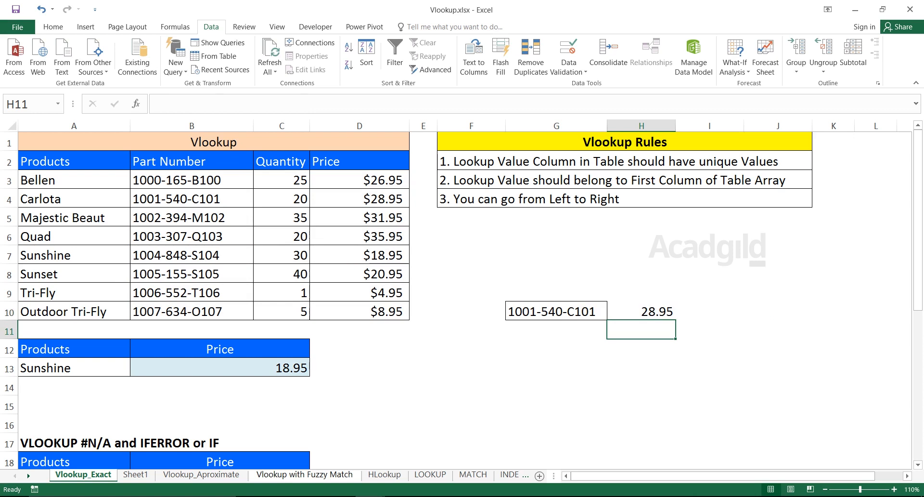
- Compare the part number in G10 and the price in H10 with Carlota's table row B4:D4
{"action": "left_click", "coordinate": [556, 312]}
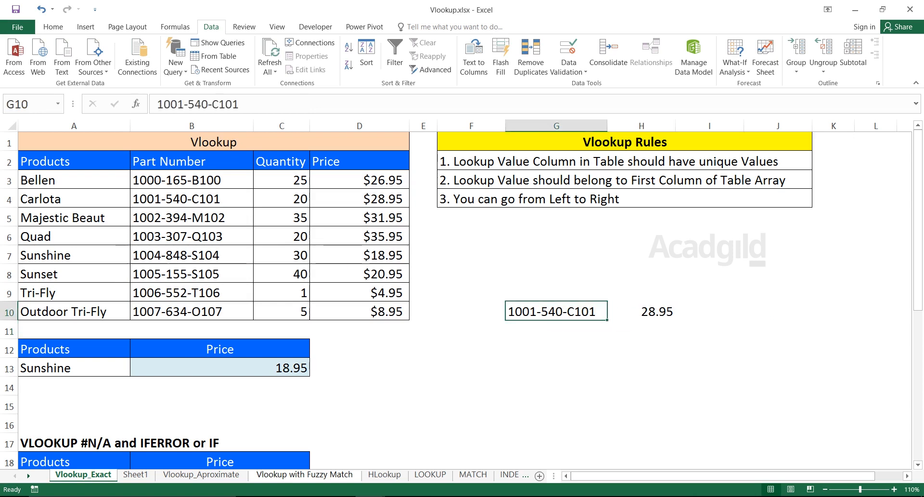
{"action": "left_click_drag", "start_coordinate": [192, 200], "coordinate": [360, 200]}
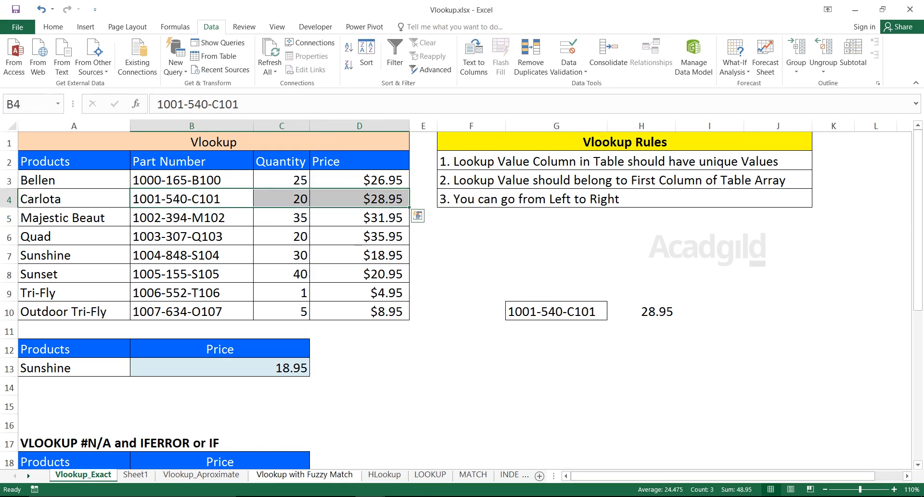
{"action": "left_click", "coordinate": [641, 312]}
{"action": "left_click", "coordinate": [556, 331]}
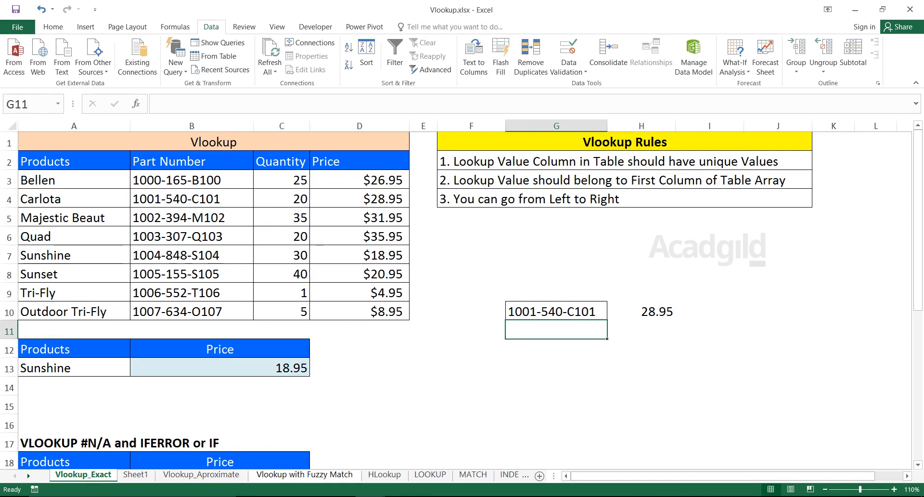
- Replace the part number in G10 with Sunset's from B8, compare H10 with its table row, and select Vlookup rule 2
{"action": "left_click", "coordinate": [192, 274]}
{"action": "key", "text": "ctrl+c"}
{"action": "left_click", "coordinate": [556, 312]}
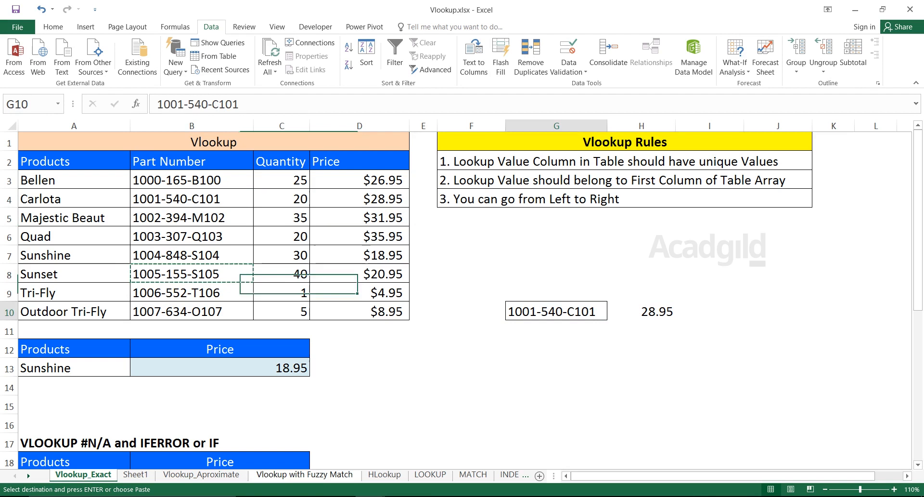
{"action": "key", "text": "ctrl+v"}
{"action": "left_click", "coordinate": [641, 311]}
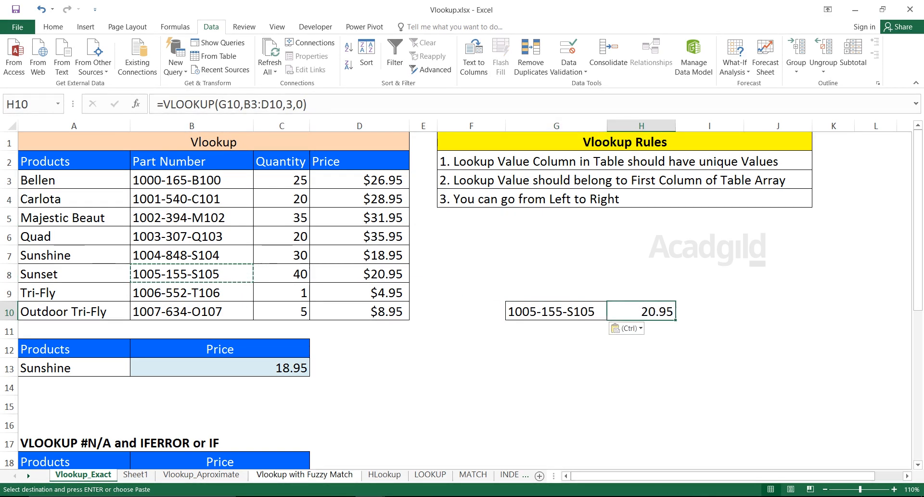
{"action": "left_click_drag", "start_coordinate": [192, 274], "coordinate": [361, 274]}
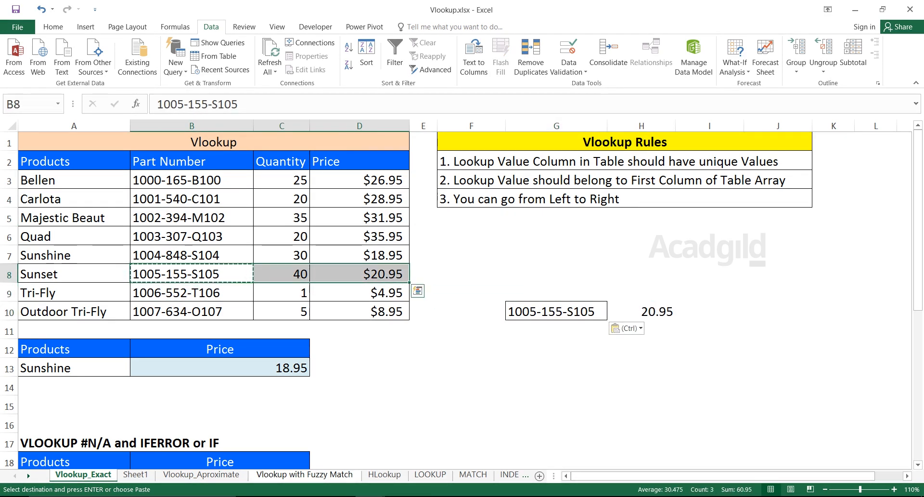
{"action": "left_click", "coordinate": [625, 180]}
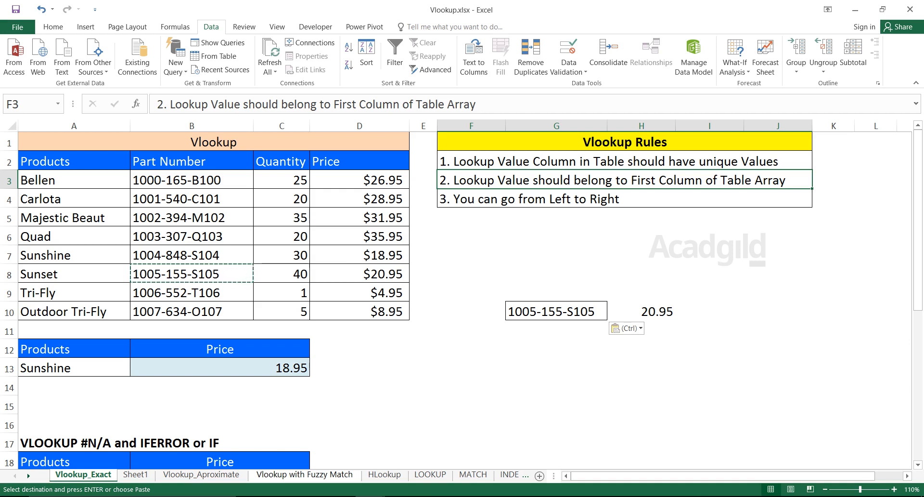
- Examine the lookup columns A3:A10 and B3:B10 against the price column D3:D10 in the Vlookup table
{"action": "left_click_drag", "start_coordinate": [73, 180], "coordinate": [74, 311]}
{"action": "left_click_drag", "start_coordinate": [359, 180], "coordinate": [359, 293]}
{"action": "left_click_drag", "start_coordinate": [192, 180], "coordinate": [191, 311]}
{"action": "left_click_drag", "start_coordinate": [359, 180], "coordinate": [359, 311]}
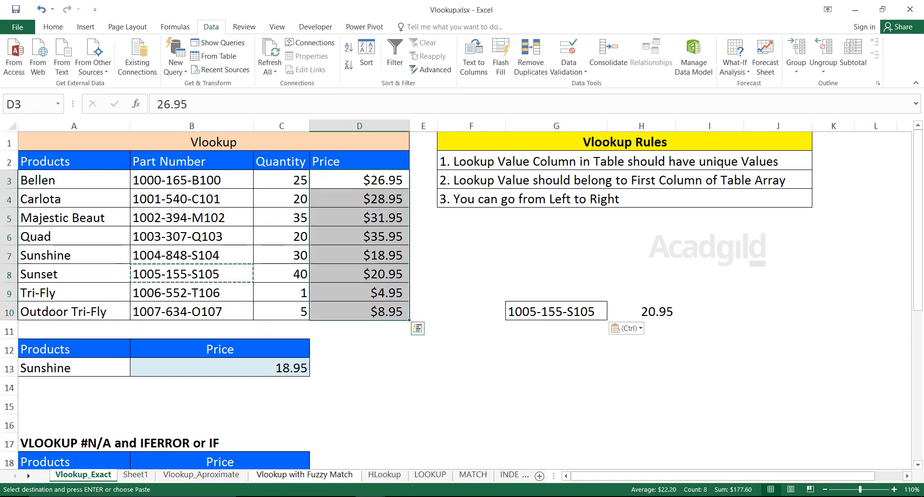
{"action": "left_click_drag", "start_coordinate": [359, 180], "coordinate": [359, 311]}
{"action": "left_click_drag", "start_coordinate": [74, 180], "coordinate": [73, 311]}
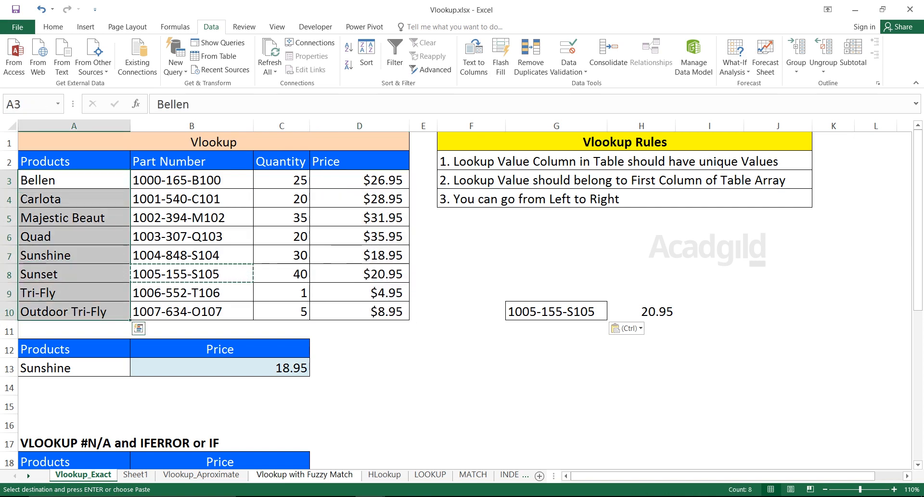
- Examine the lookup direction across table rows 3 and 5 against Vlookup rule 3, ending with the whole table A1:D10 selected
{"action": "left_click_drag", "start_coordinate": [73, 180], "coordinate": [359, 180]}
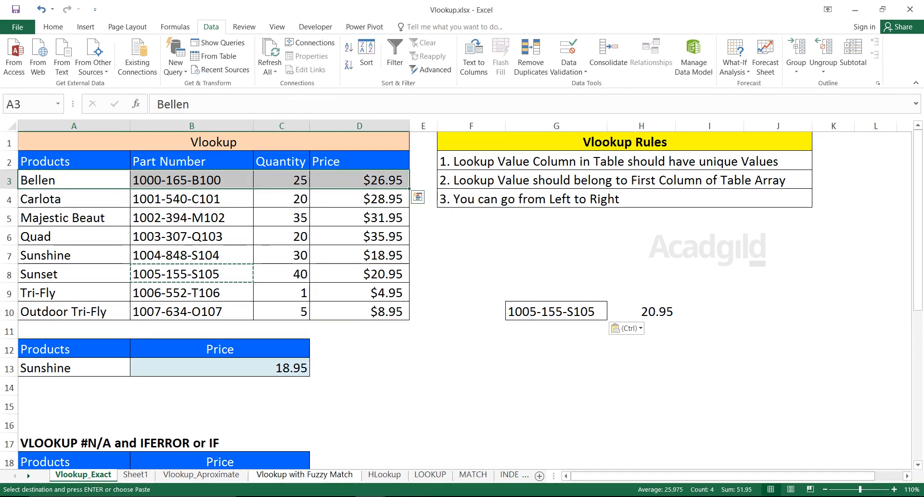
{"action": "left_click", "coordinate": [359, 217]}
{"action": "left_click_drag", "start_coordinate": [359, 218], "coordinate": [74, 218]}
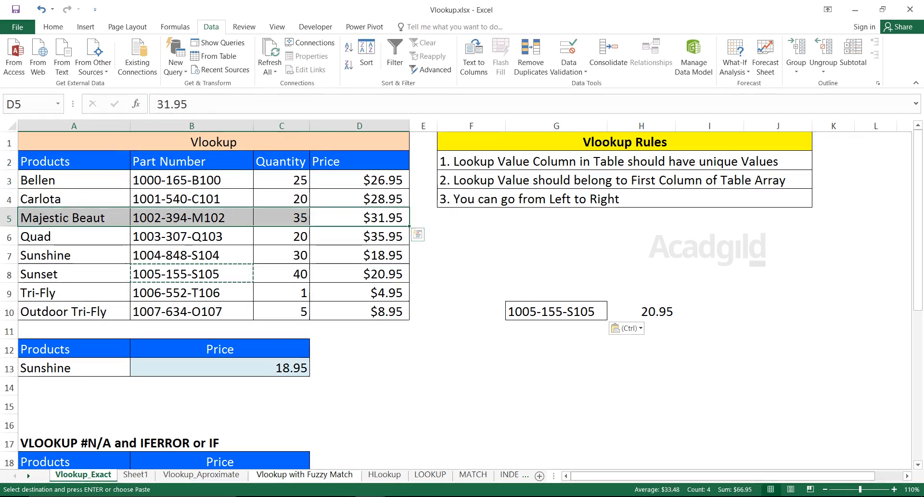
{"action": "left_click", "coordinate": [556, 199]}
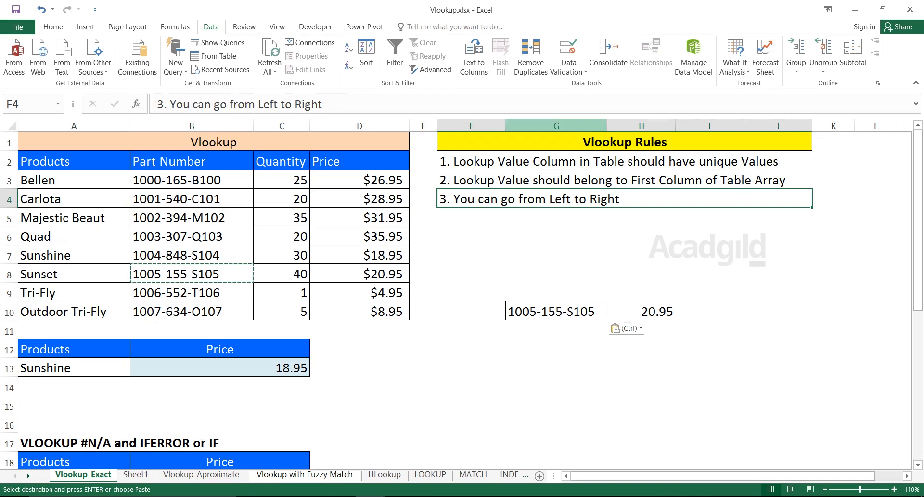
{"action": "left_click_drag", "start_coordinate": [214, 142], "coordinate": [359, 312]}
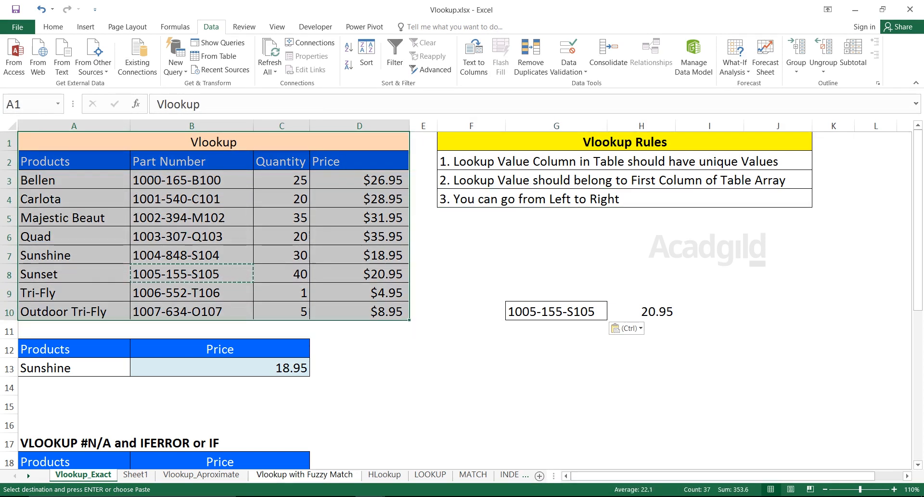